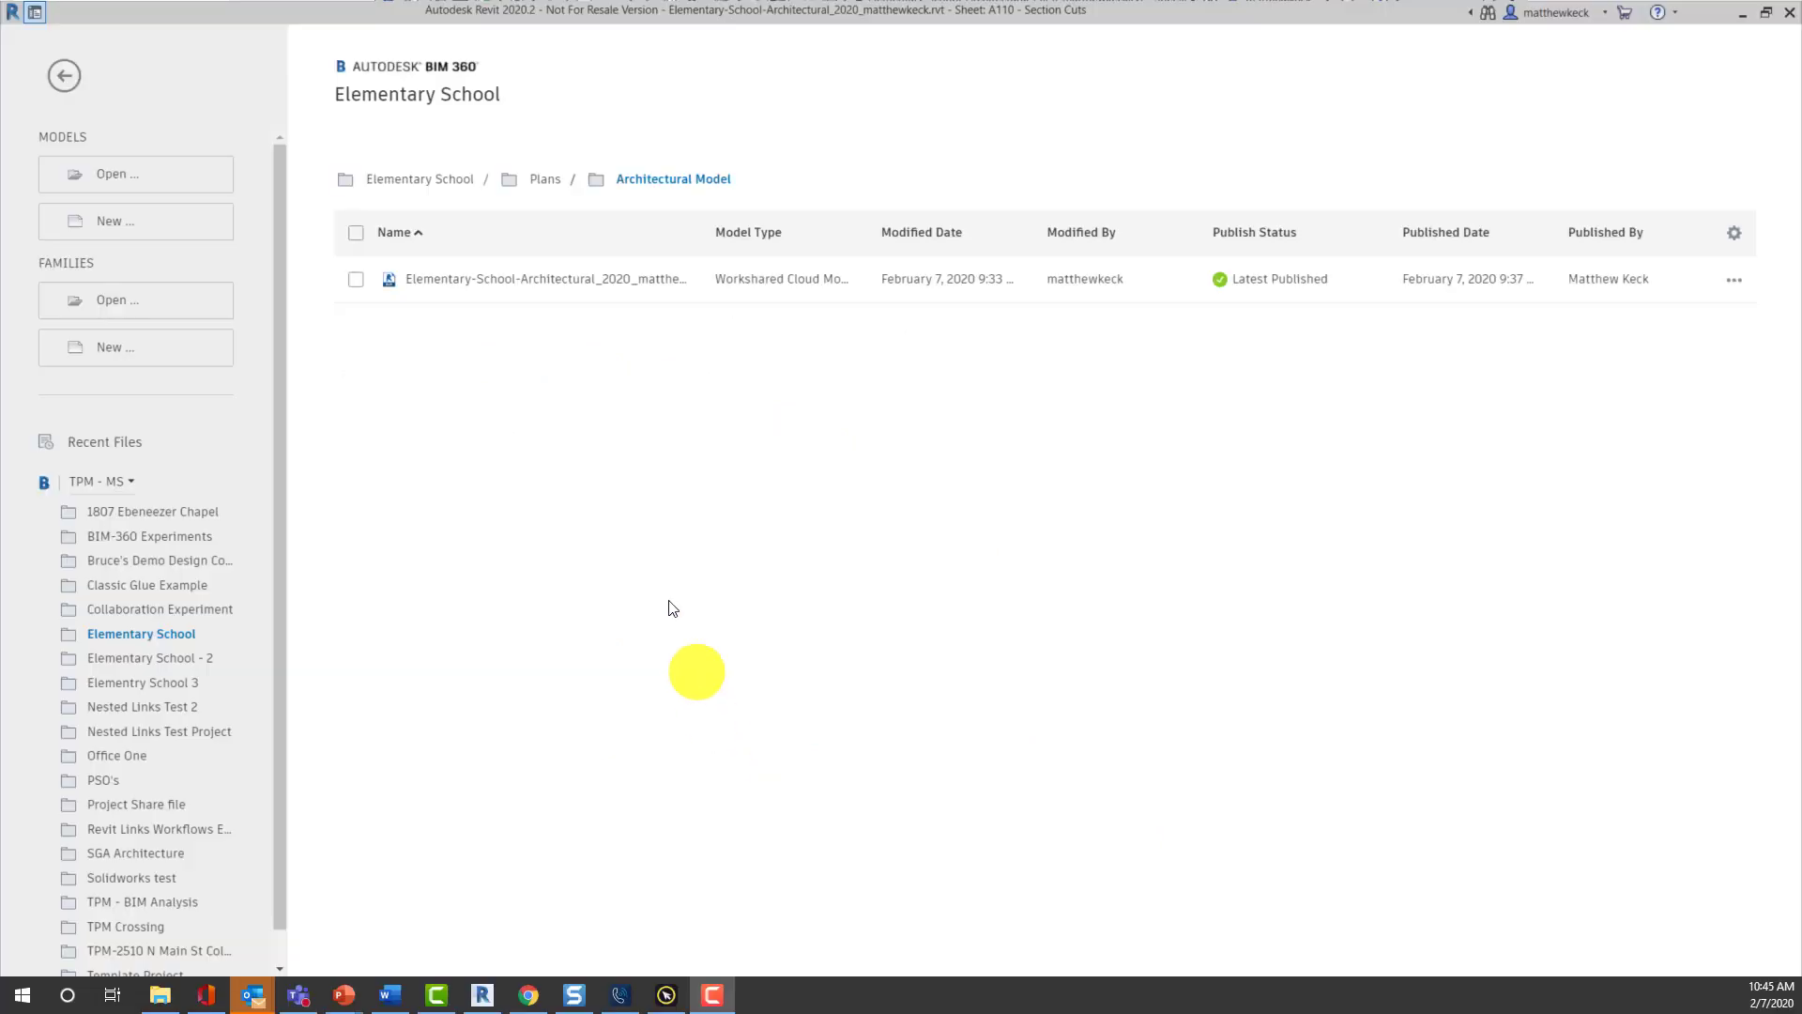
- Open the Elementary-School-Architectural cloud model from the BIM 360 list
{"action": "left_click", "coordinate": [530, 288]}
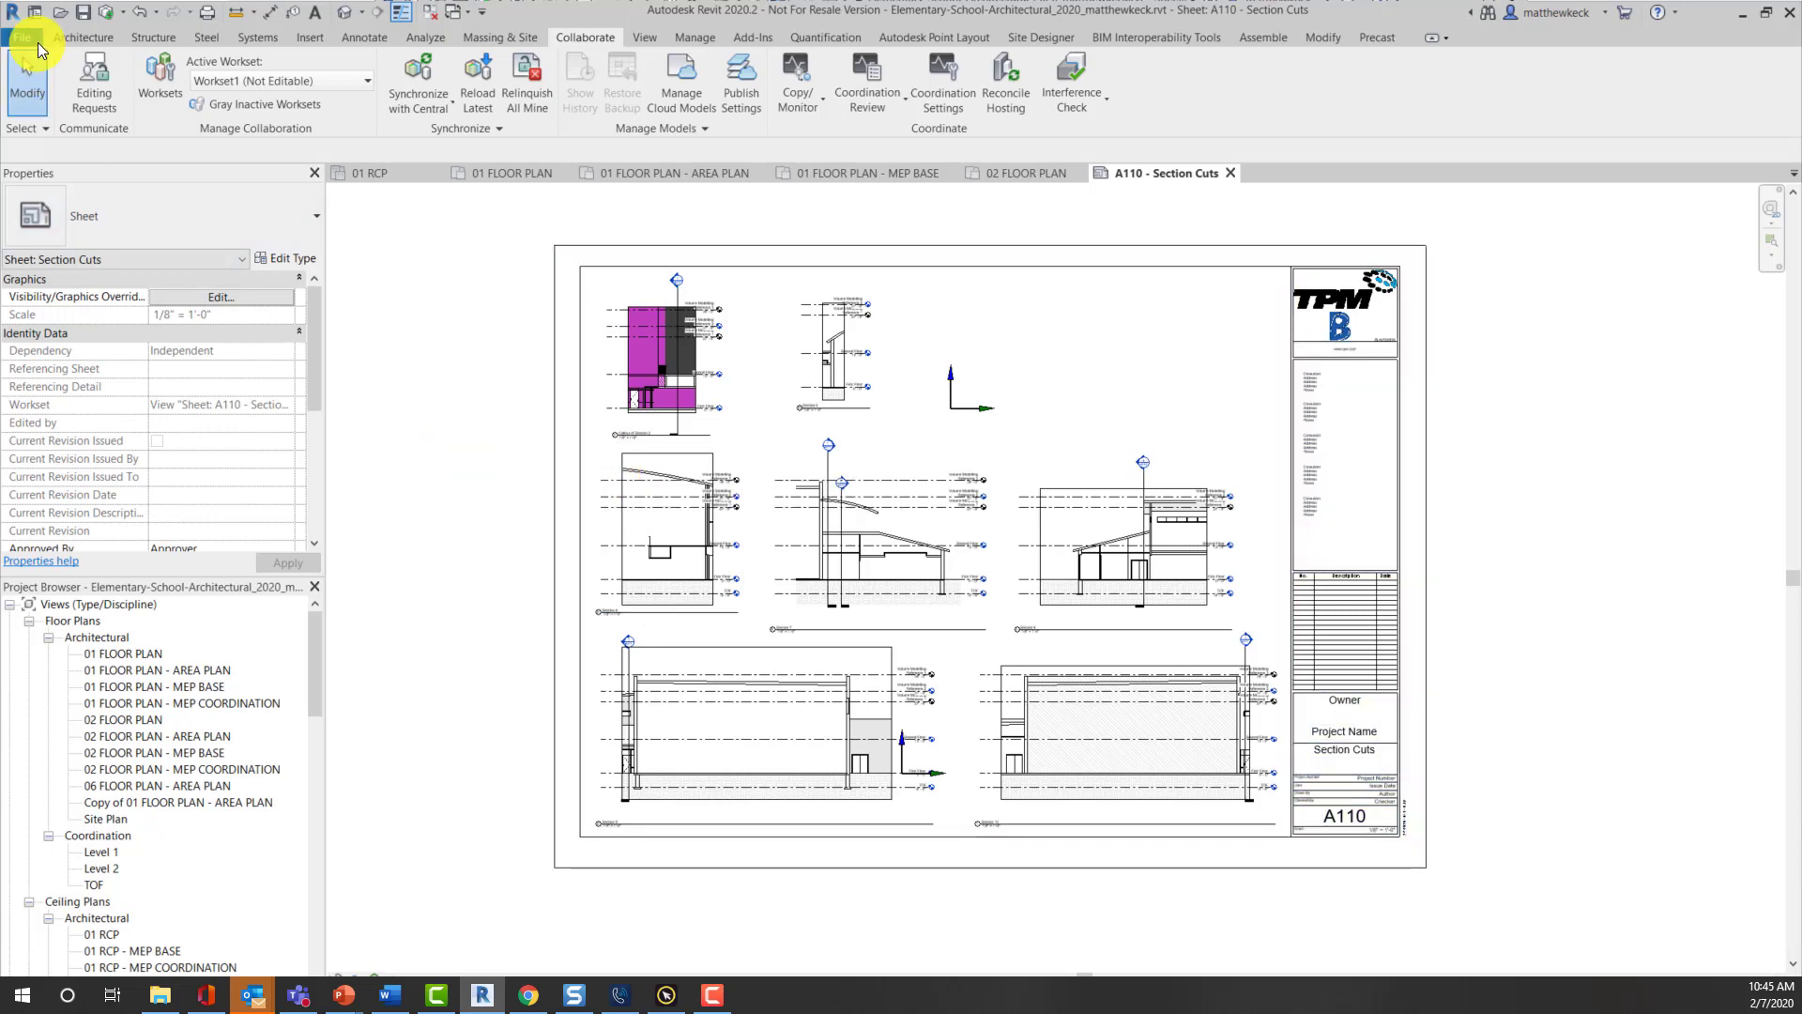
- Open the Print dialog and choose Bluebeam PDF as the printer
{"action": "left_click", "coordinate": [28, 39]}
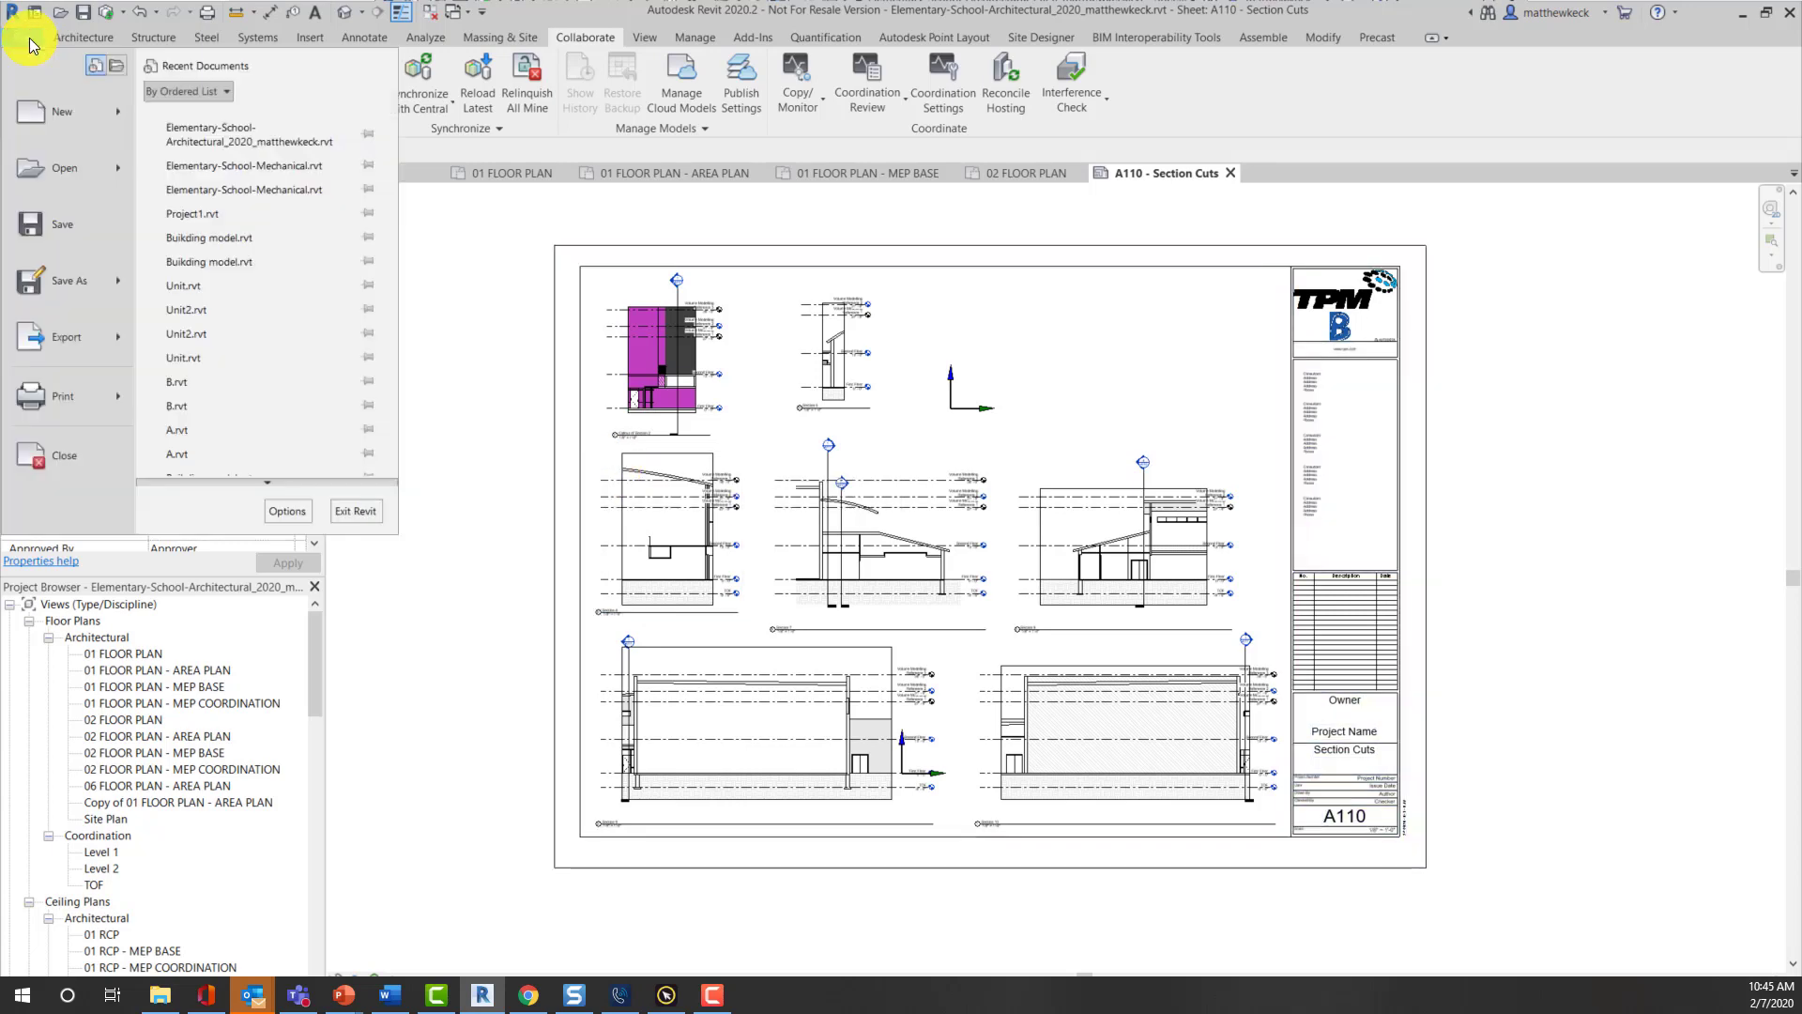
{"action": "left_click", "coordinate": [52, 394]}
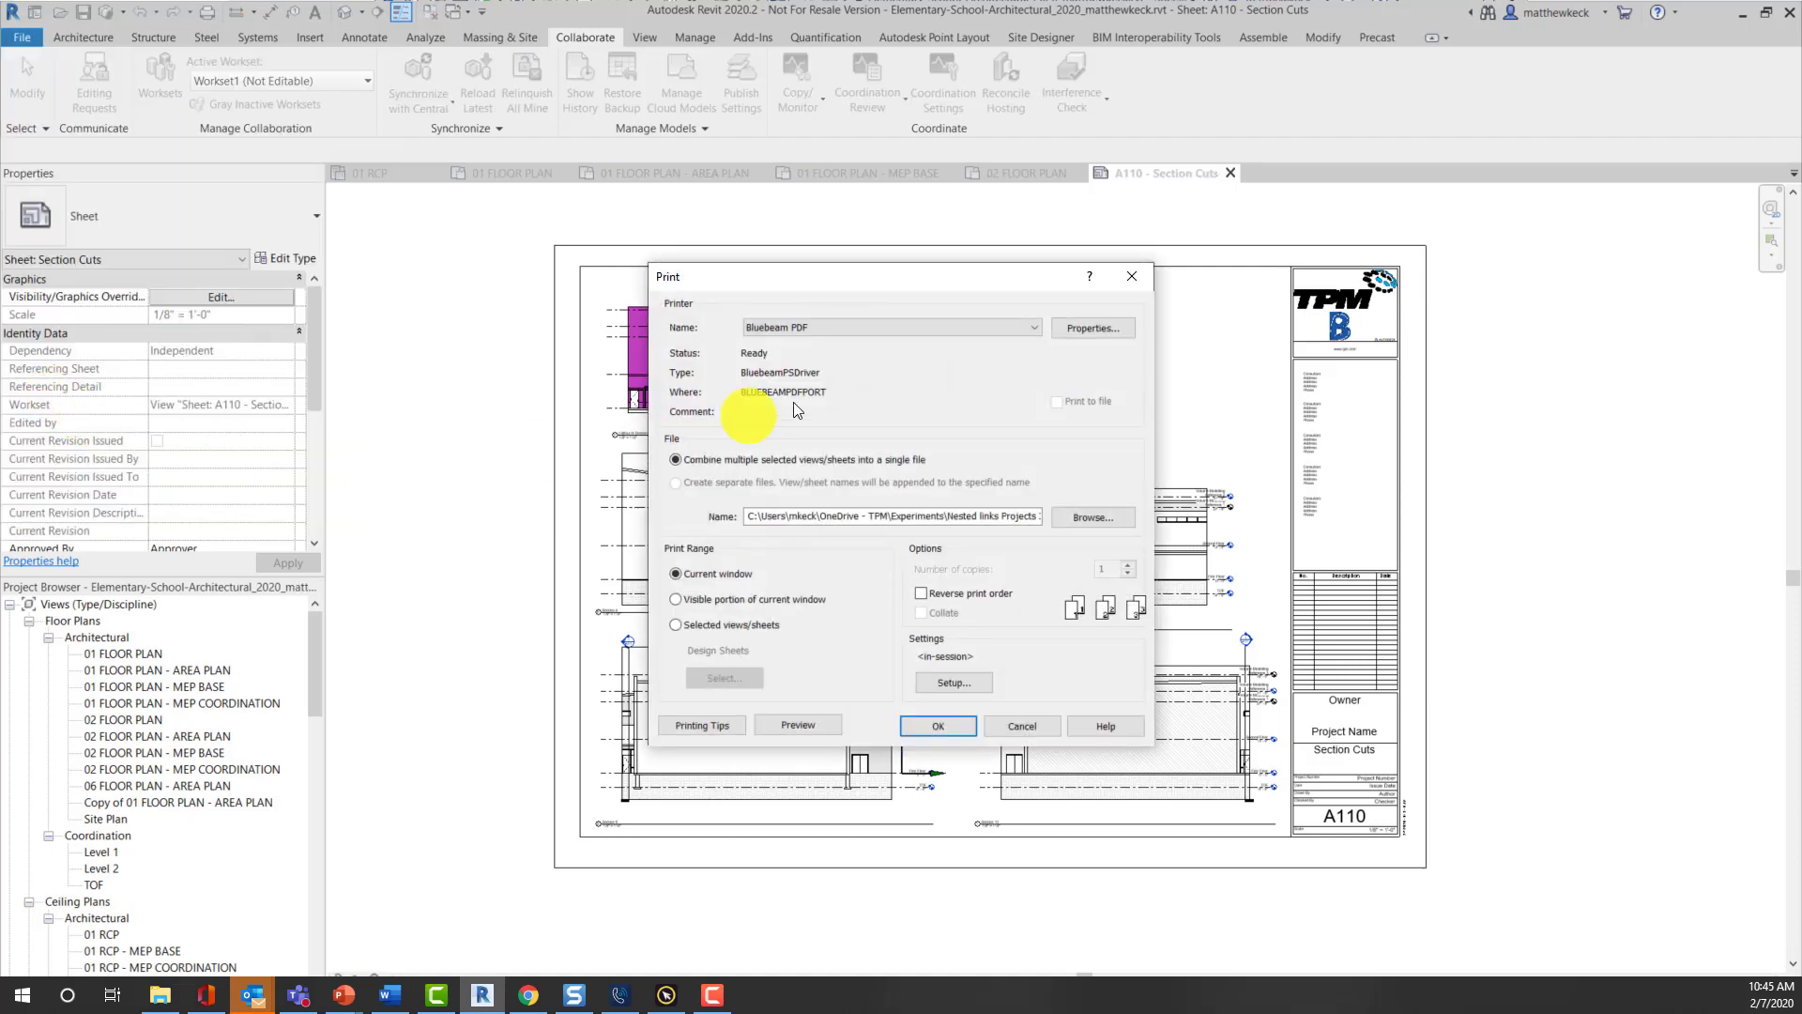
{"action": "left_click", "coordinate": [1038, 327]}
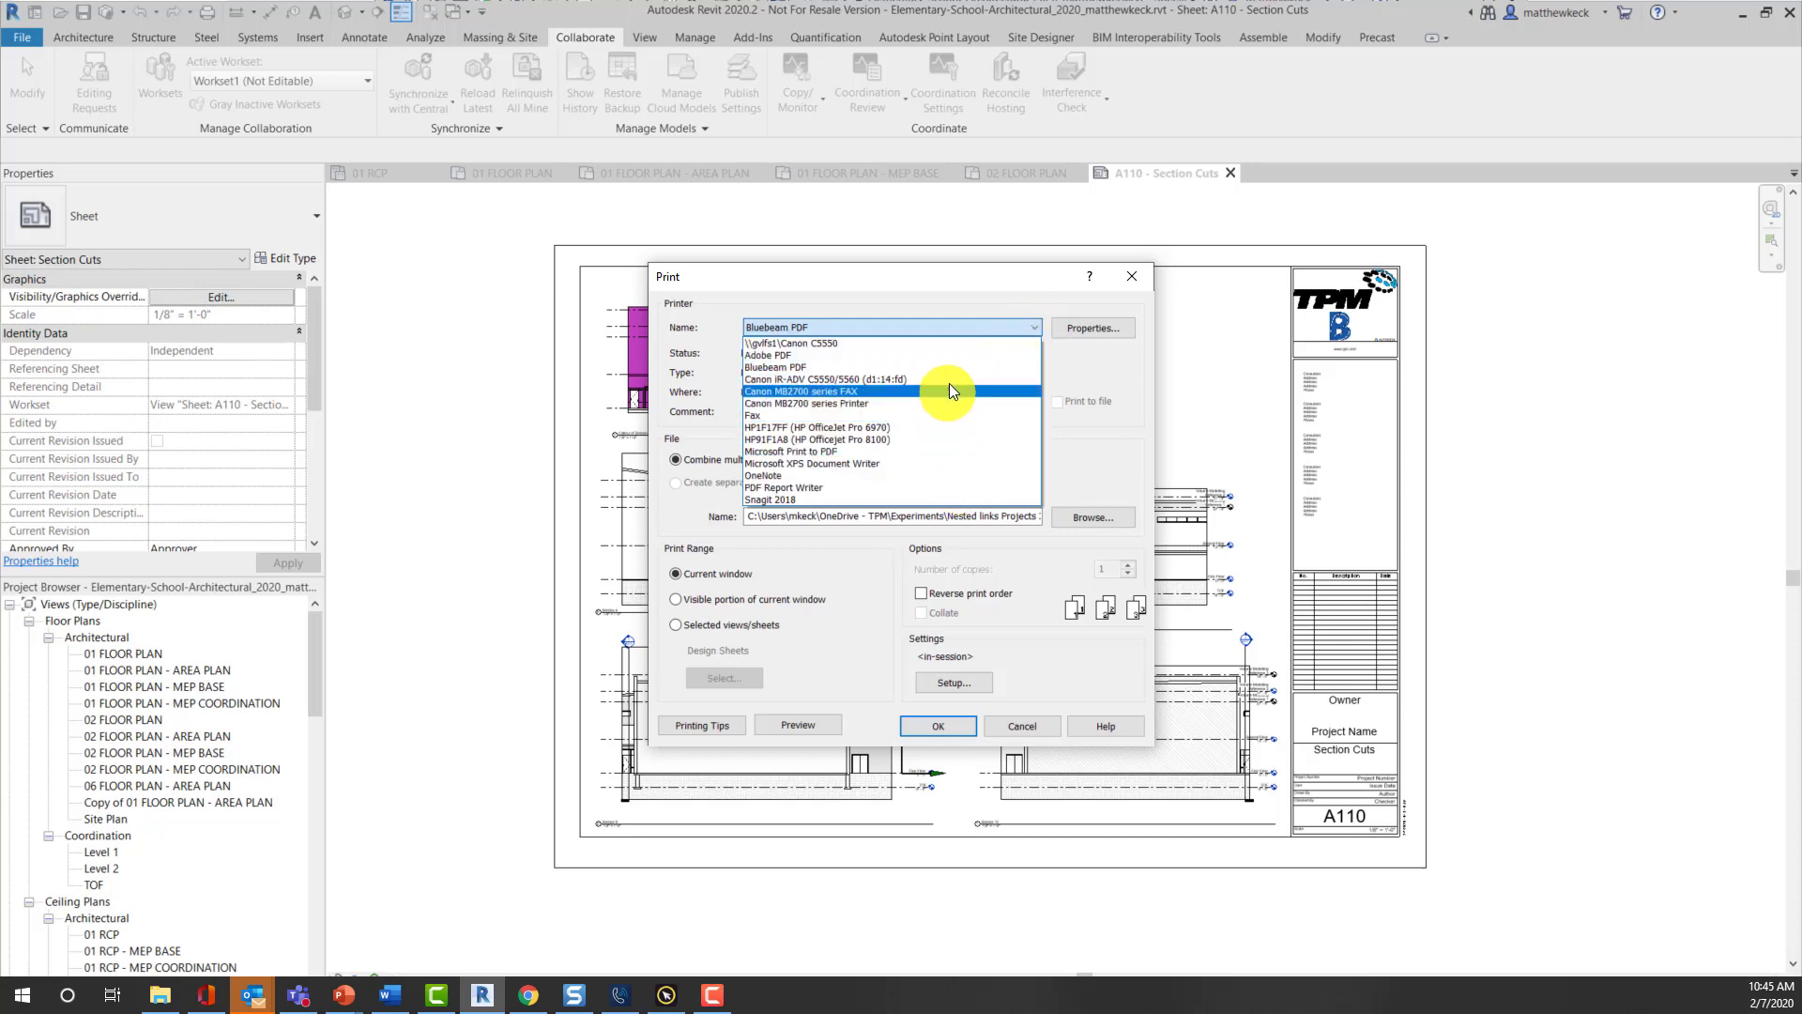
{"action": "left_click", "coordinate": [952, 365]}
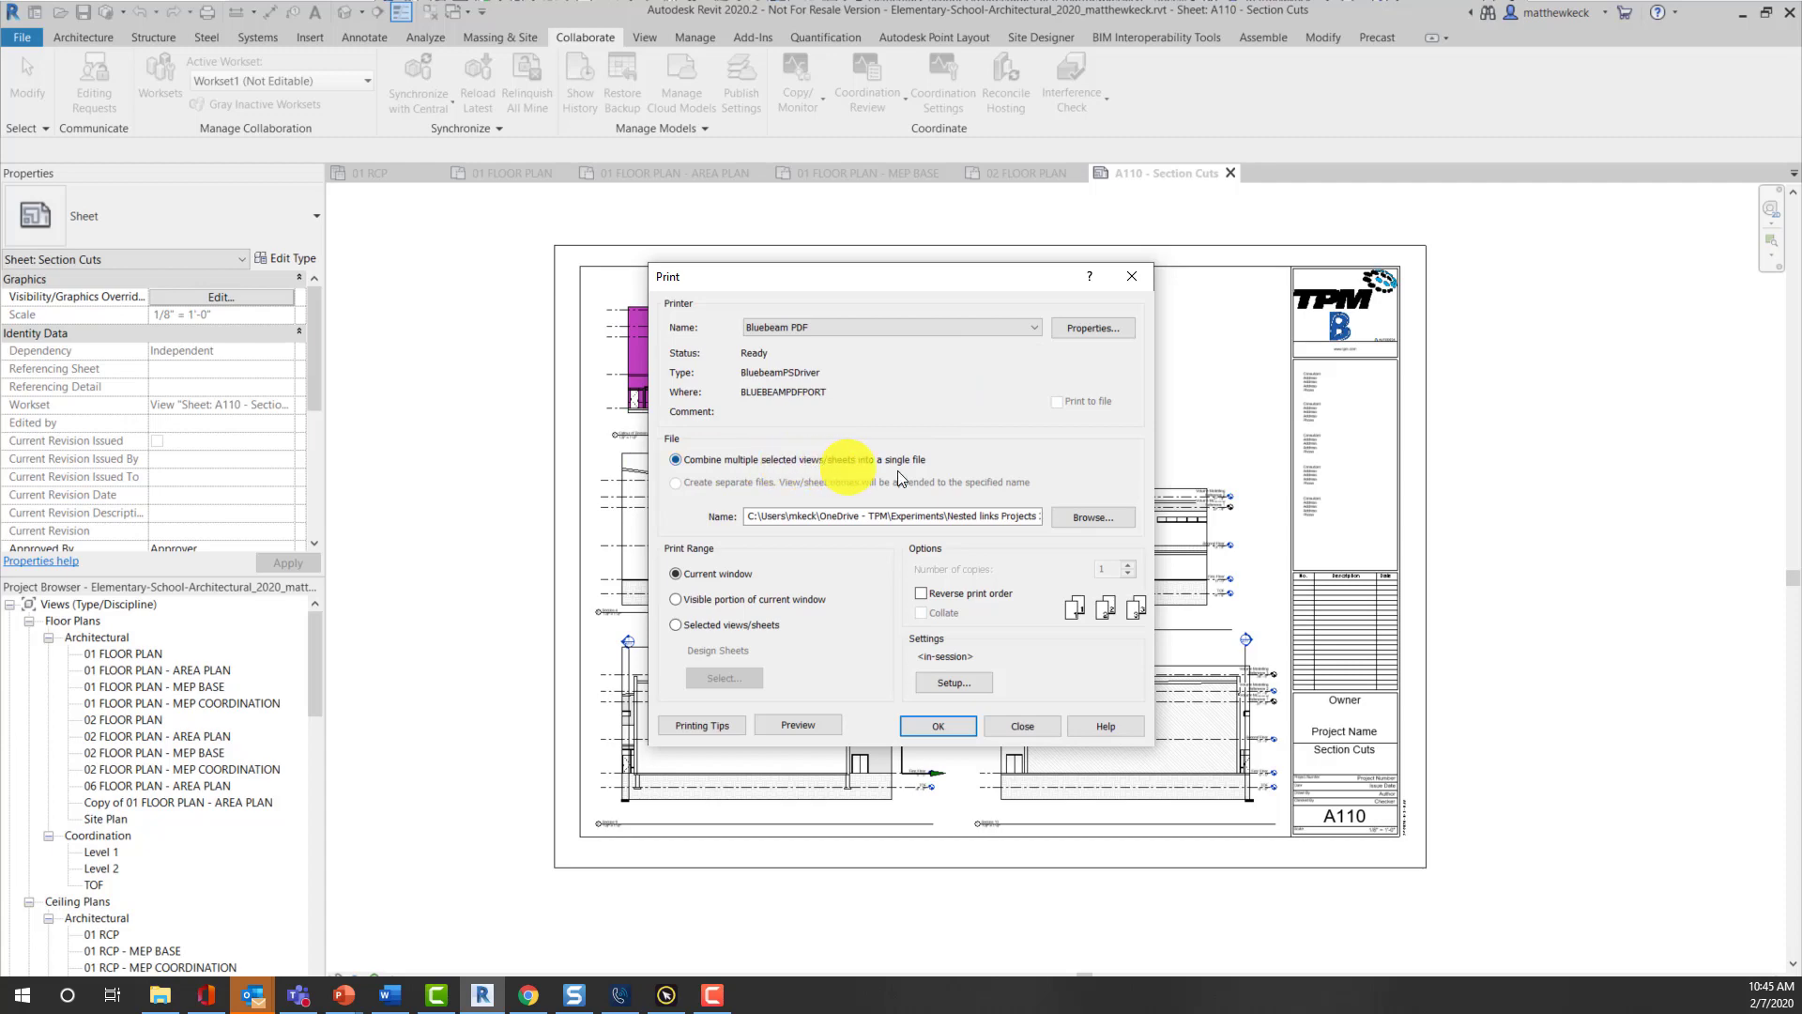
- Print selected sheets only, adding A100 so the Design Sheets set covers A100–A112
{"action": "left_click", "coordinate": [674, 625]}
{"action": "left_click", "coordinate": [717, 676]}
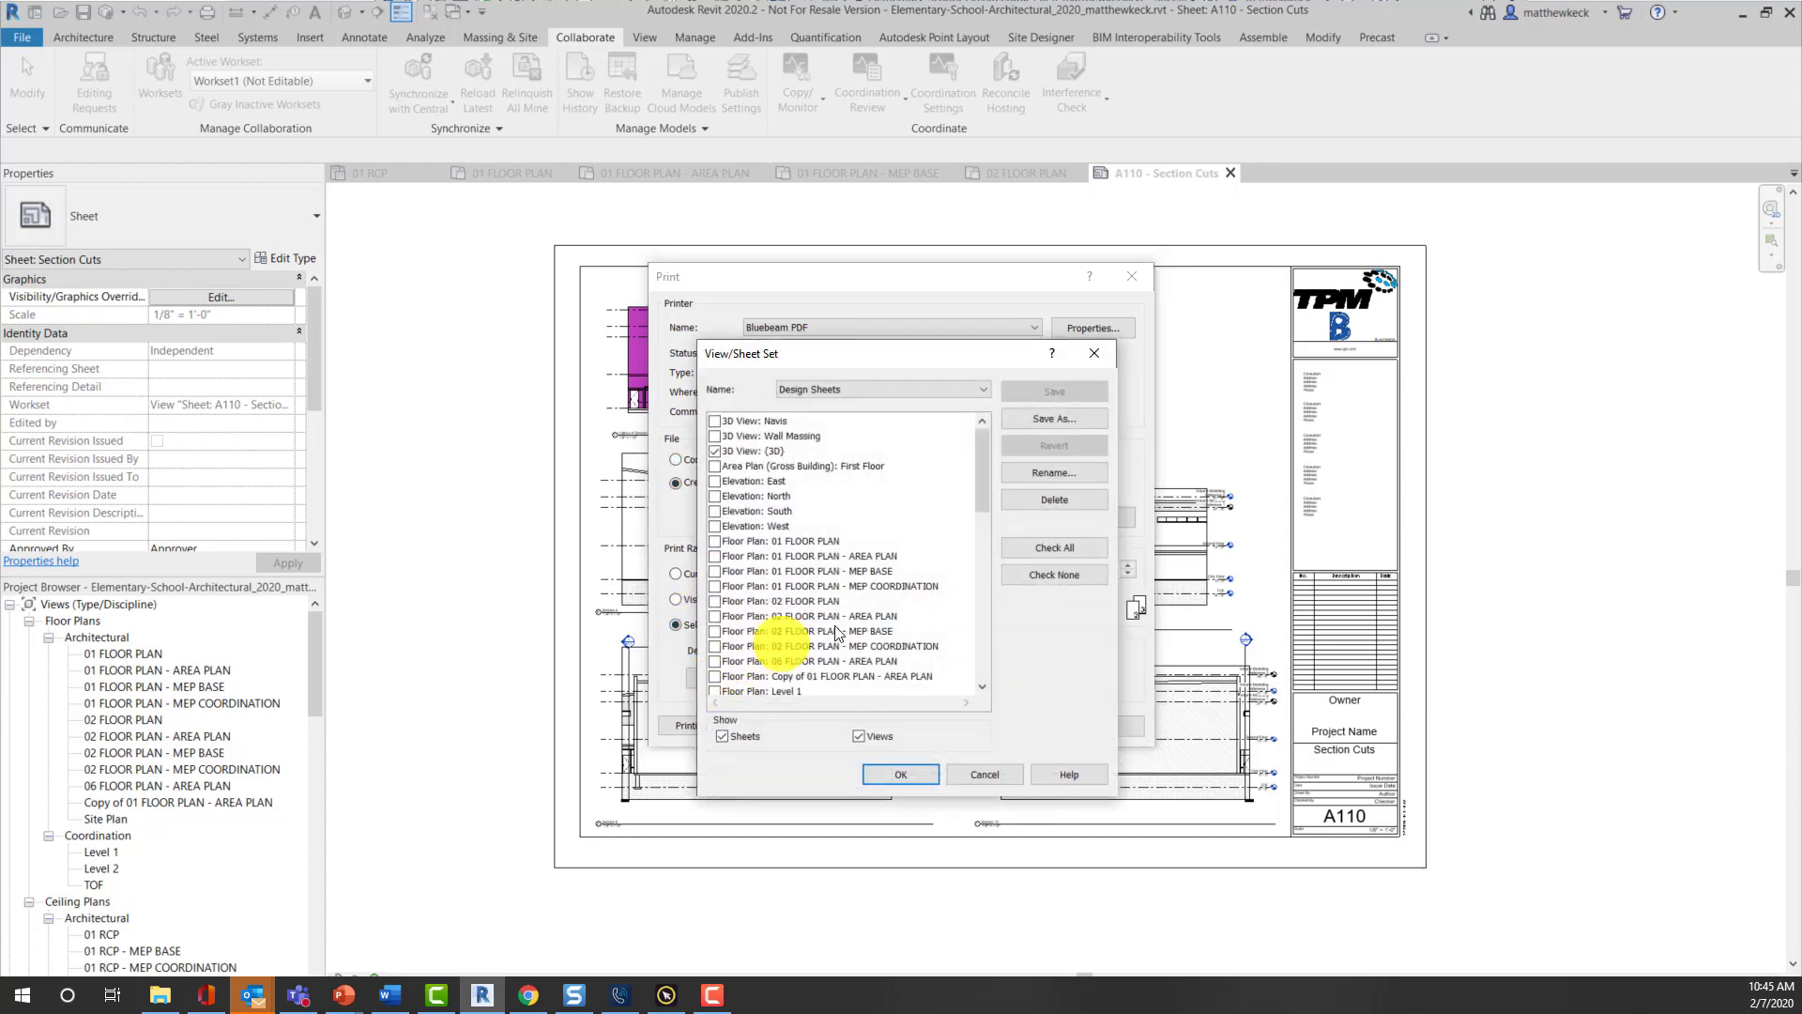
{"action": "scroll", "coordinate": [849, 621], "scroll_direction": "down", "scroll_amount": 6}
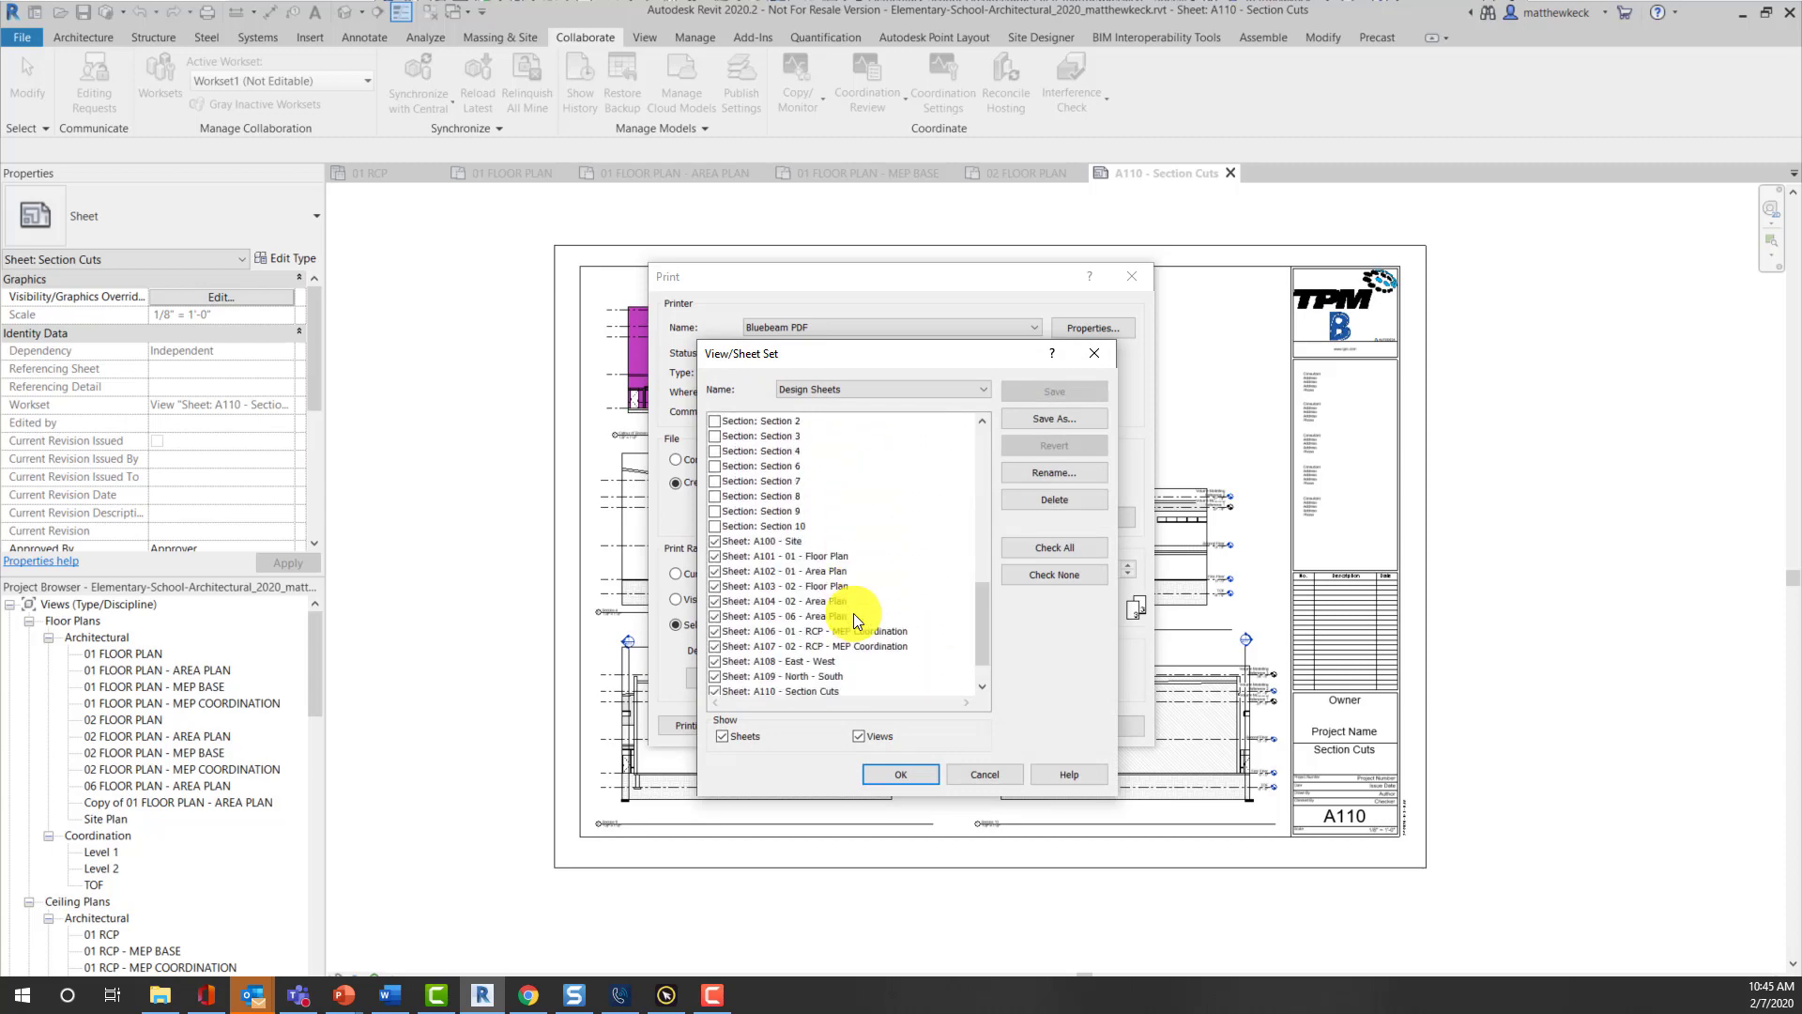
{"action": "scroll", "coordinate": [853, 612], "scroll_direction": "down", "scroll_amount": 2}
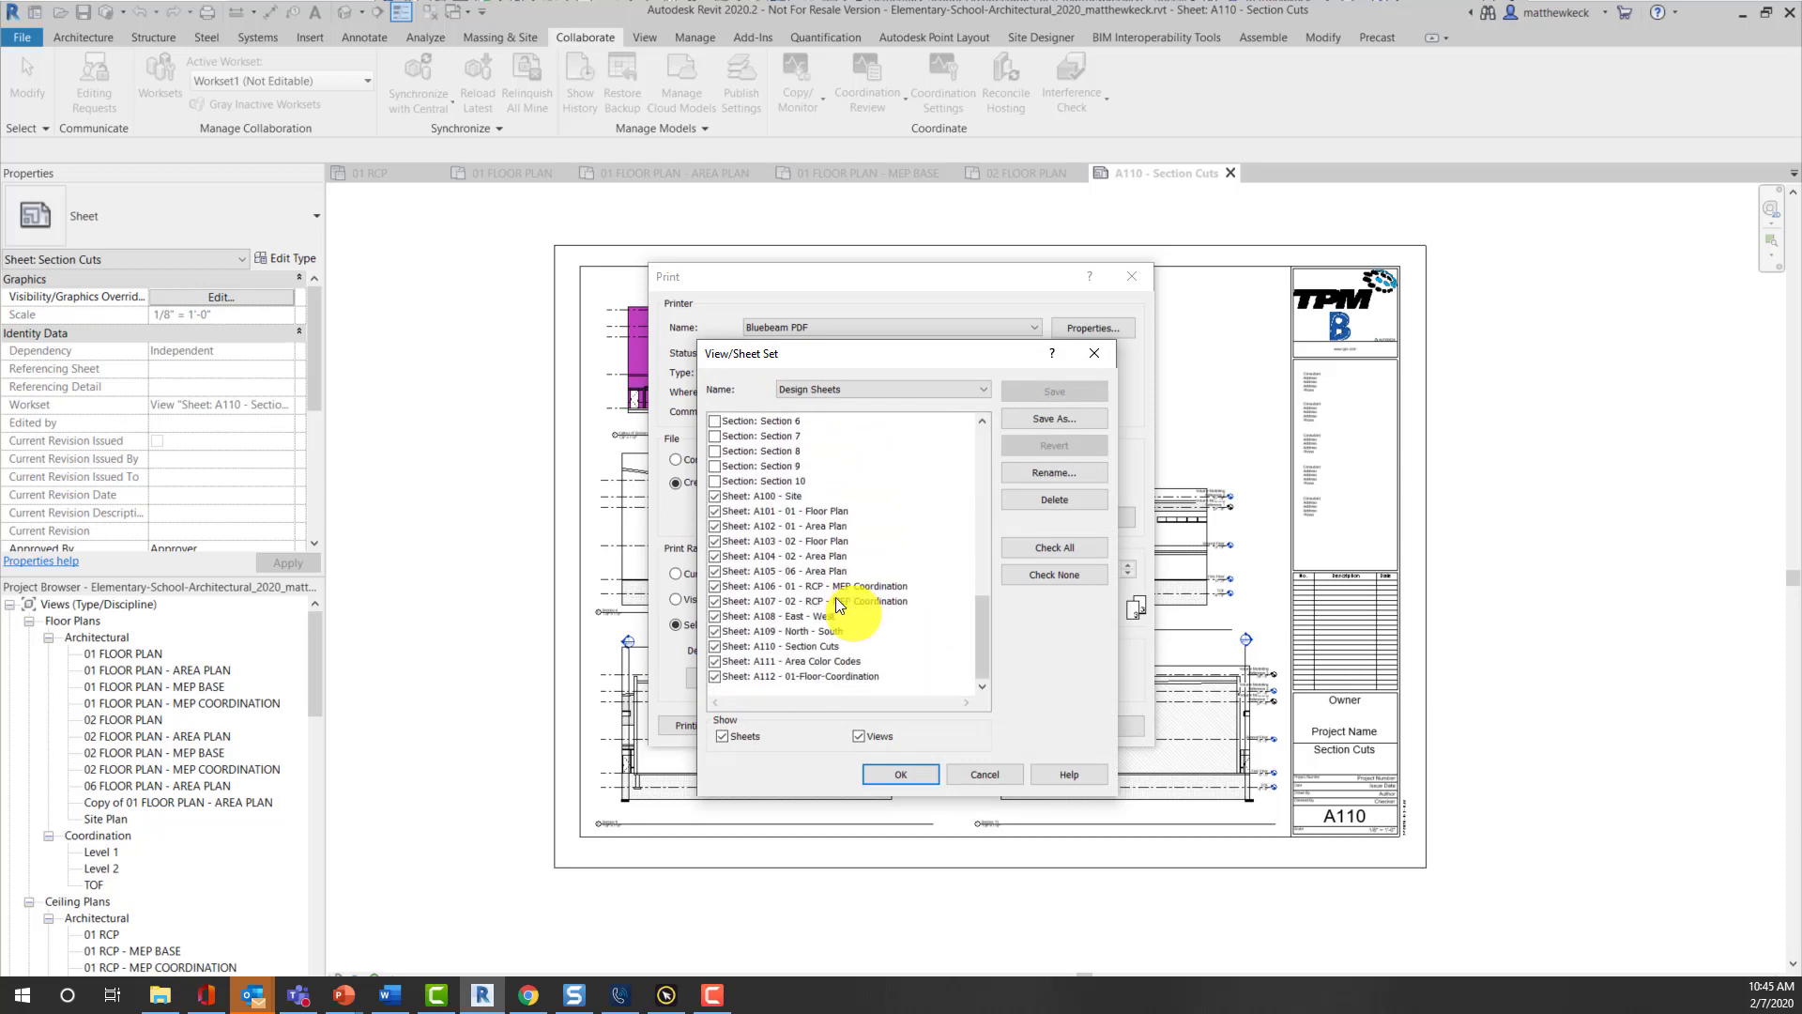
{"action": "left_click", "coordinate": [715, 497]}
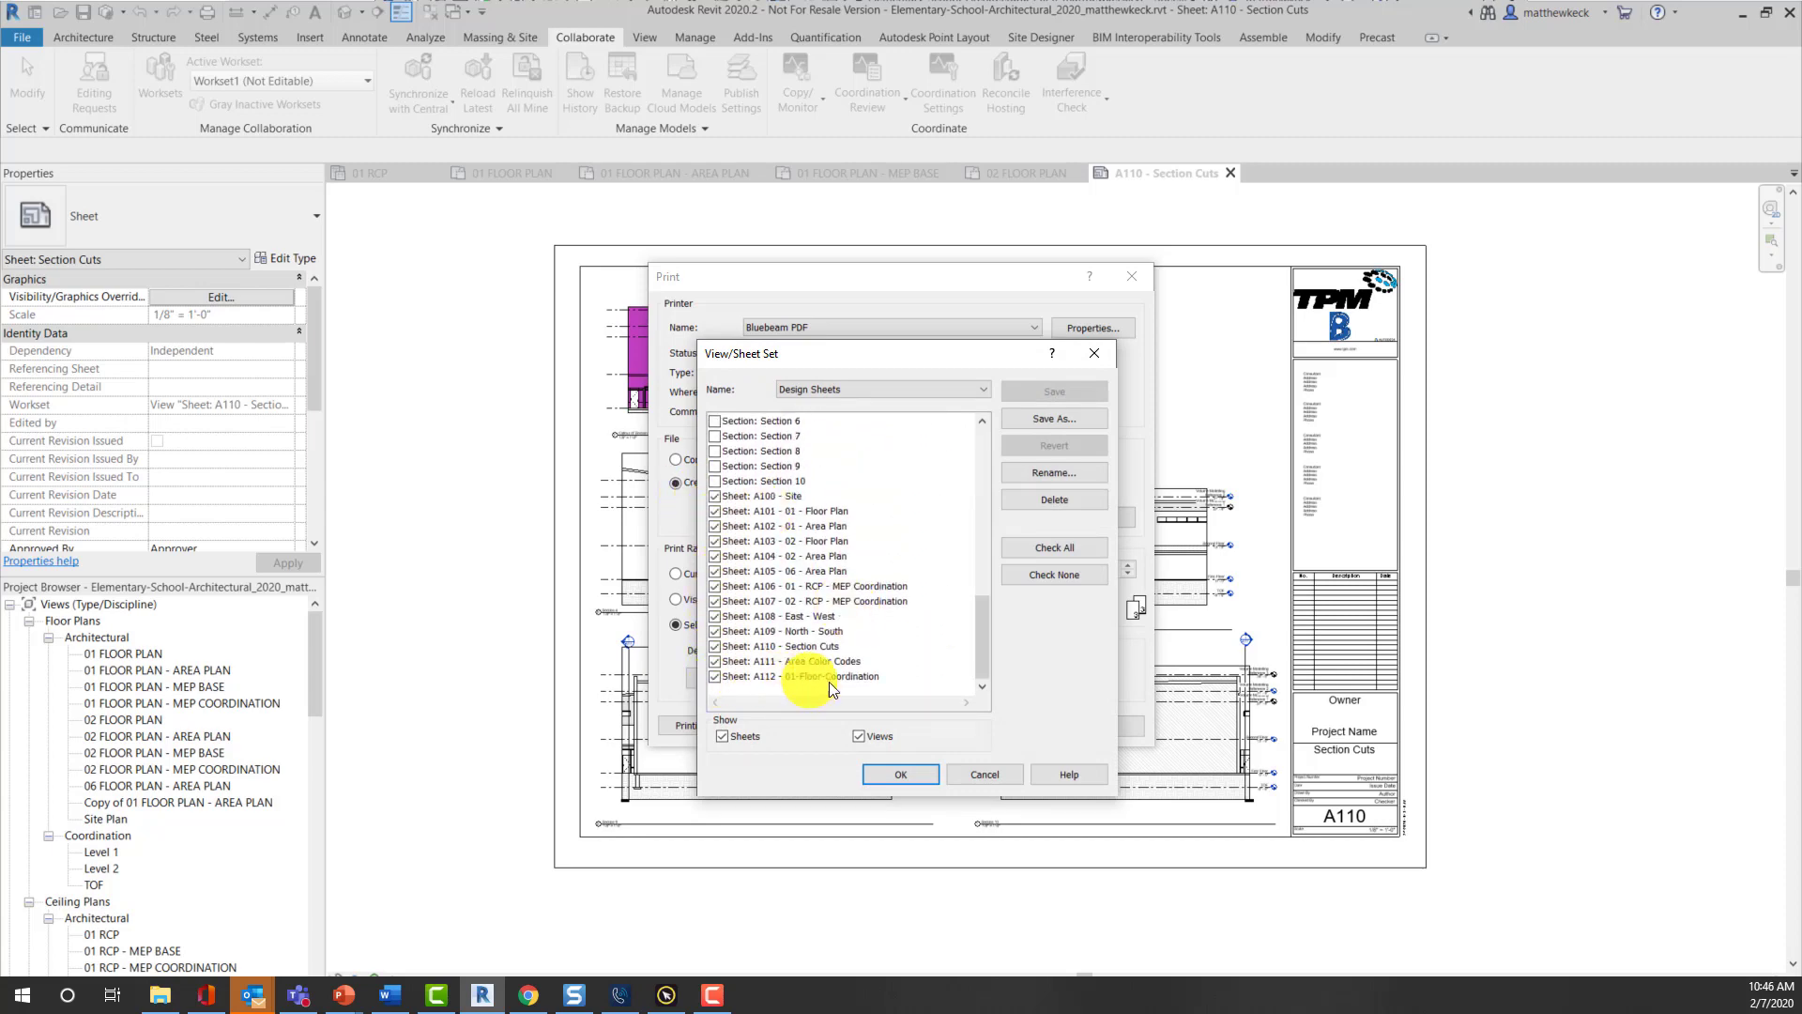
{"action": "left_click", "coordinate": [899, 775]}
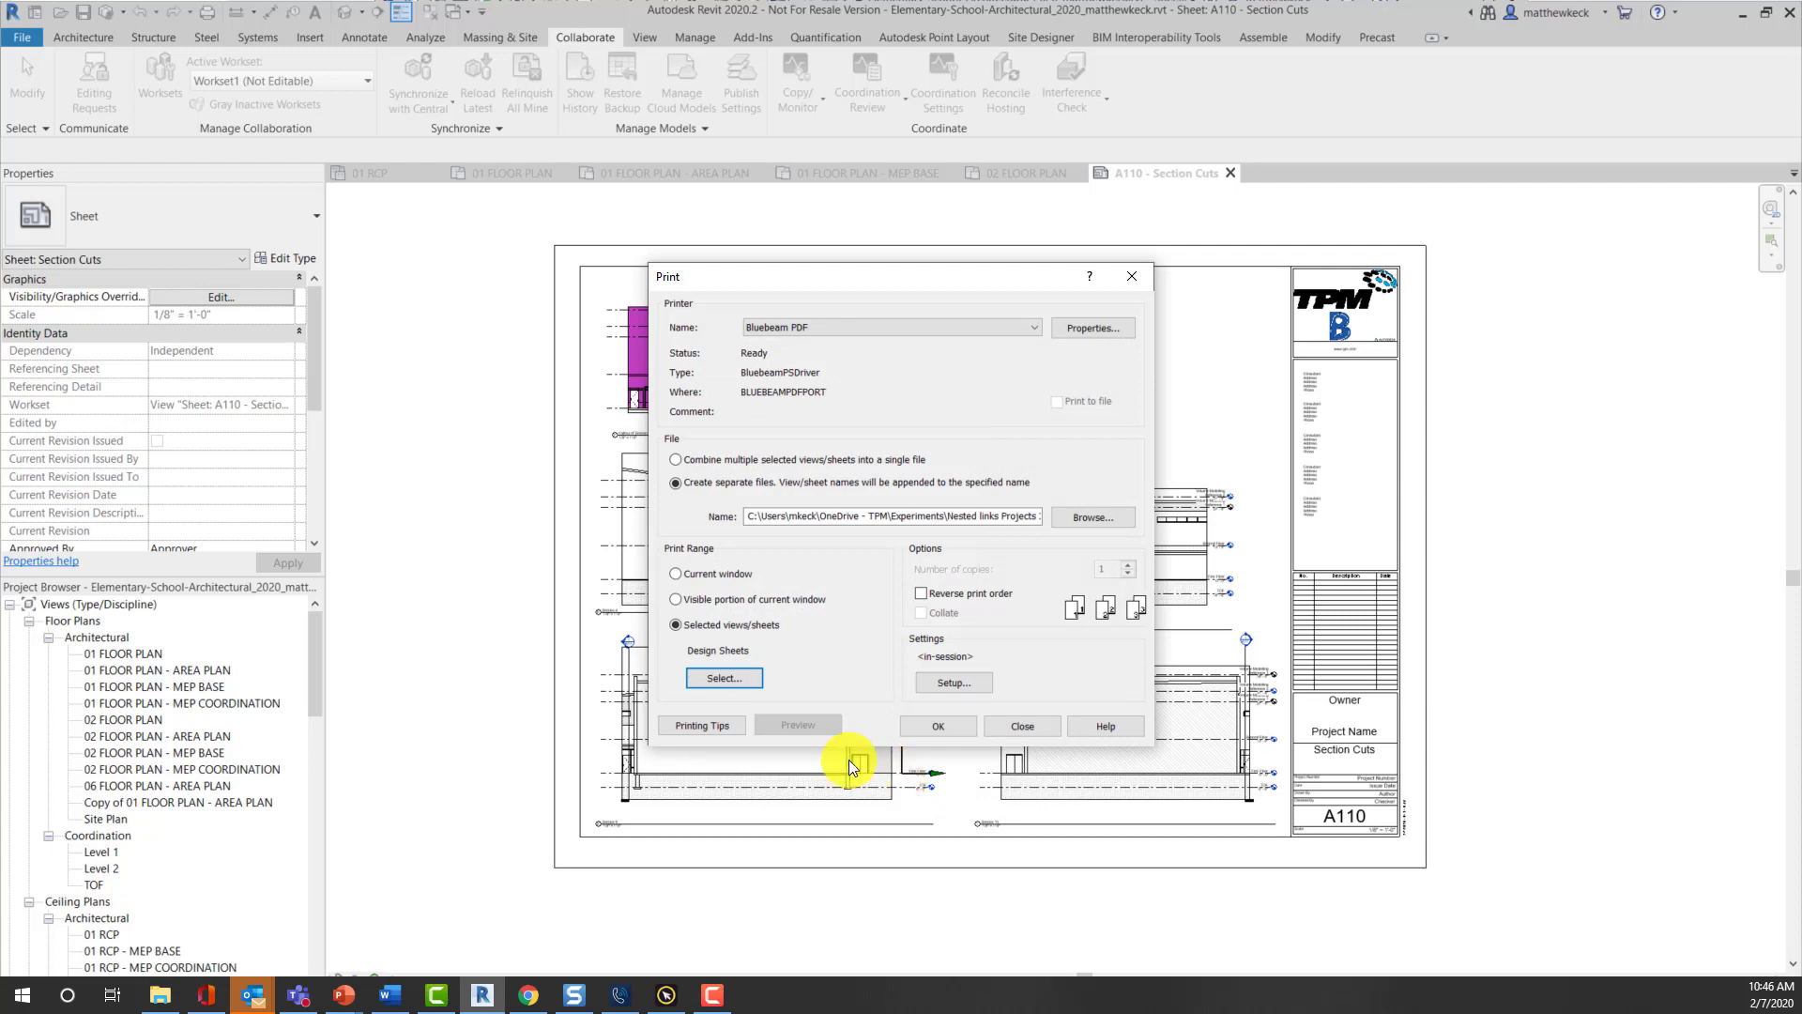
- Combine sheets into one file on ARCH_E1 (30 x 42) paper, without saving settings
{"action": "left_click", "coordinate": [676, 459]}
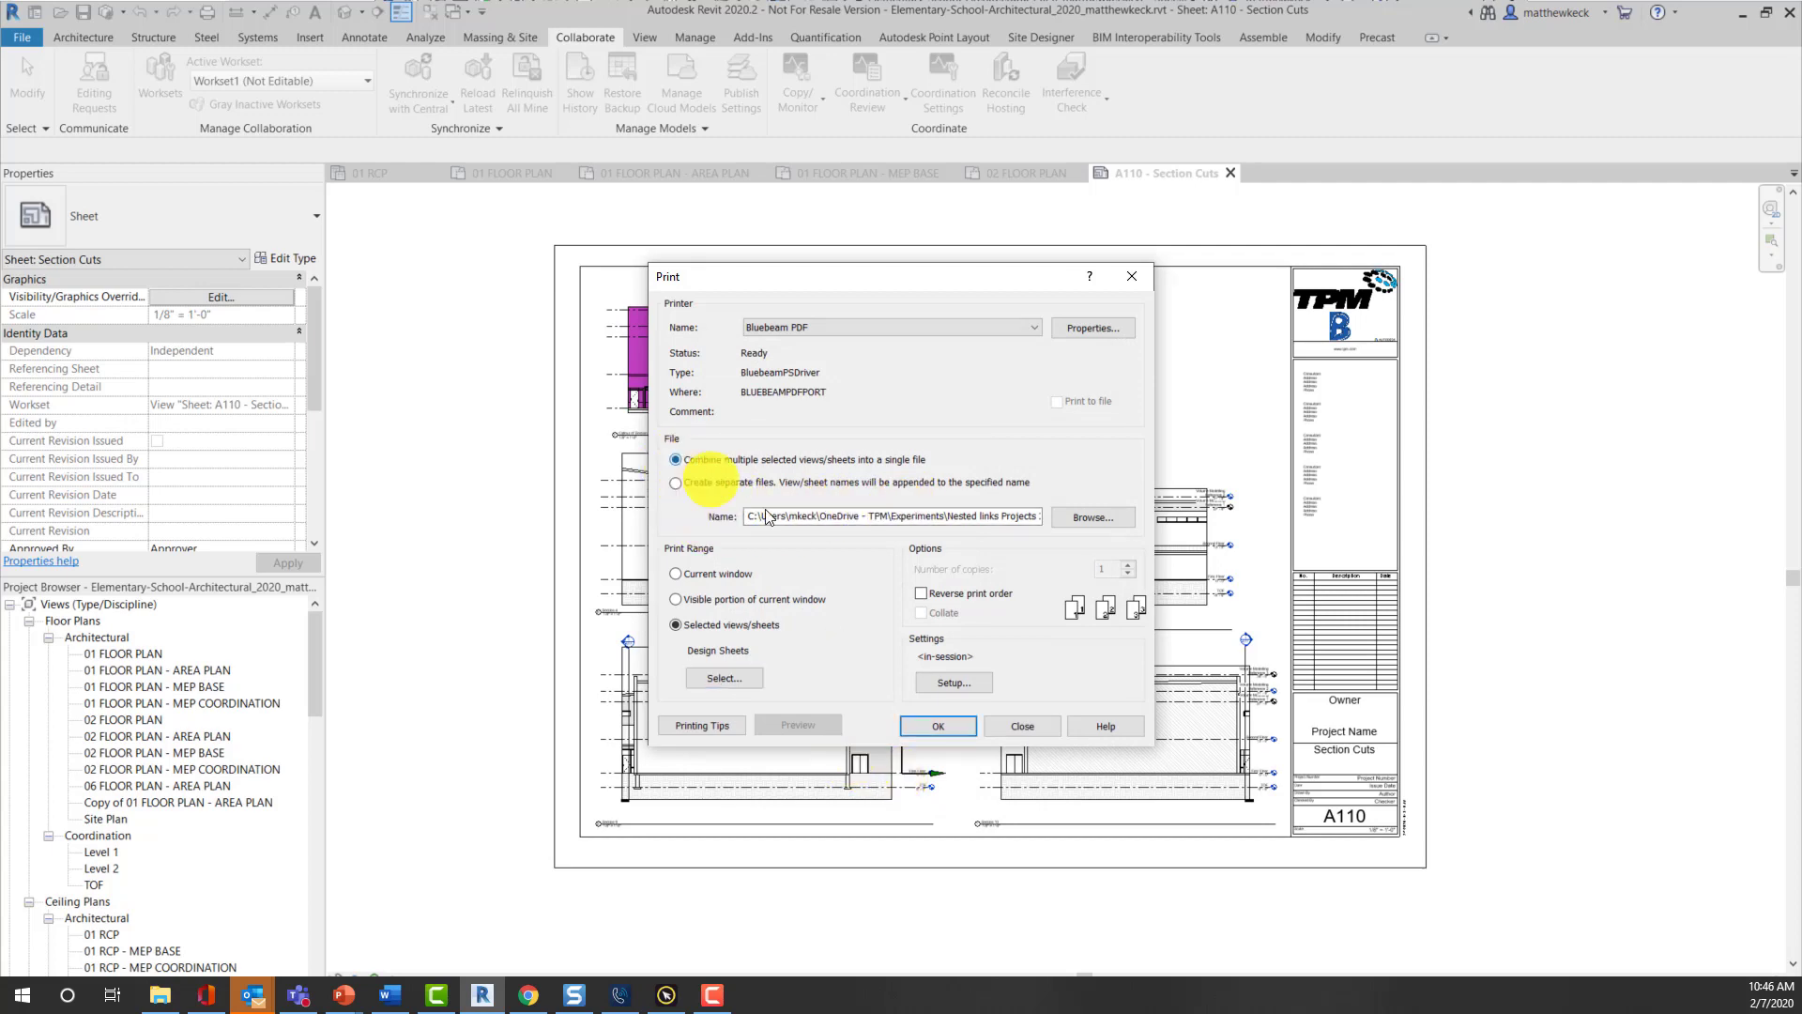
{"action": "left_click", "coordinate": [964, 679]}
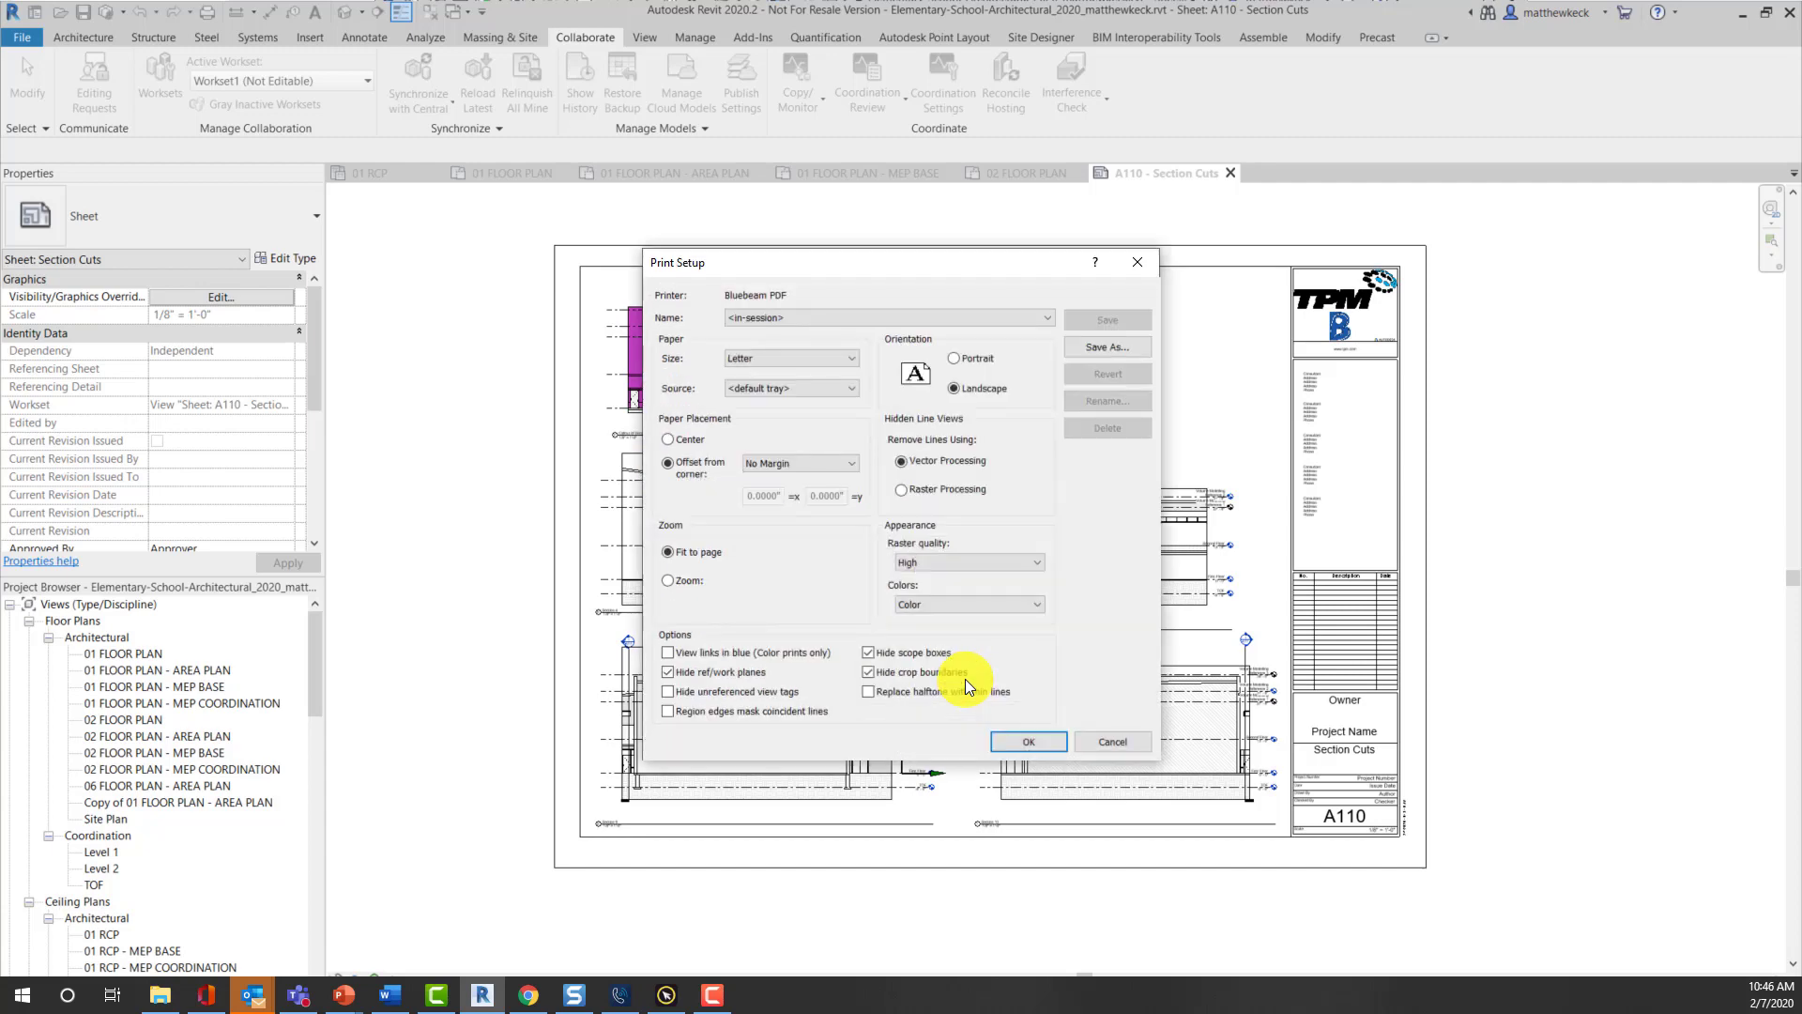
{"action": "left_click", "coordinate": [856, 357]}
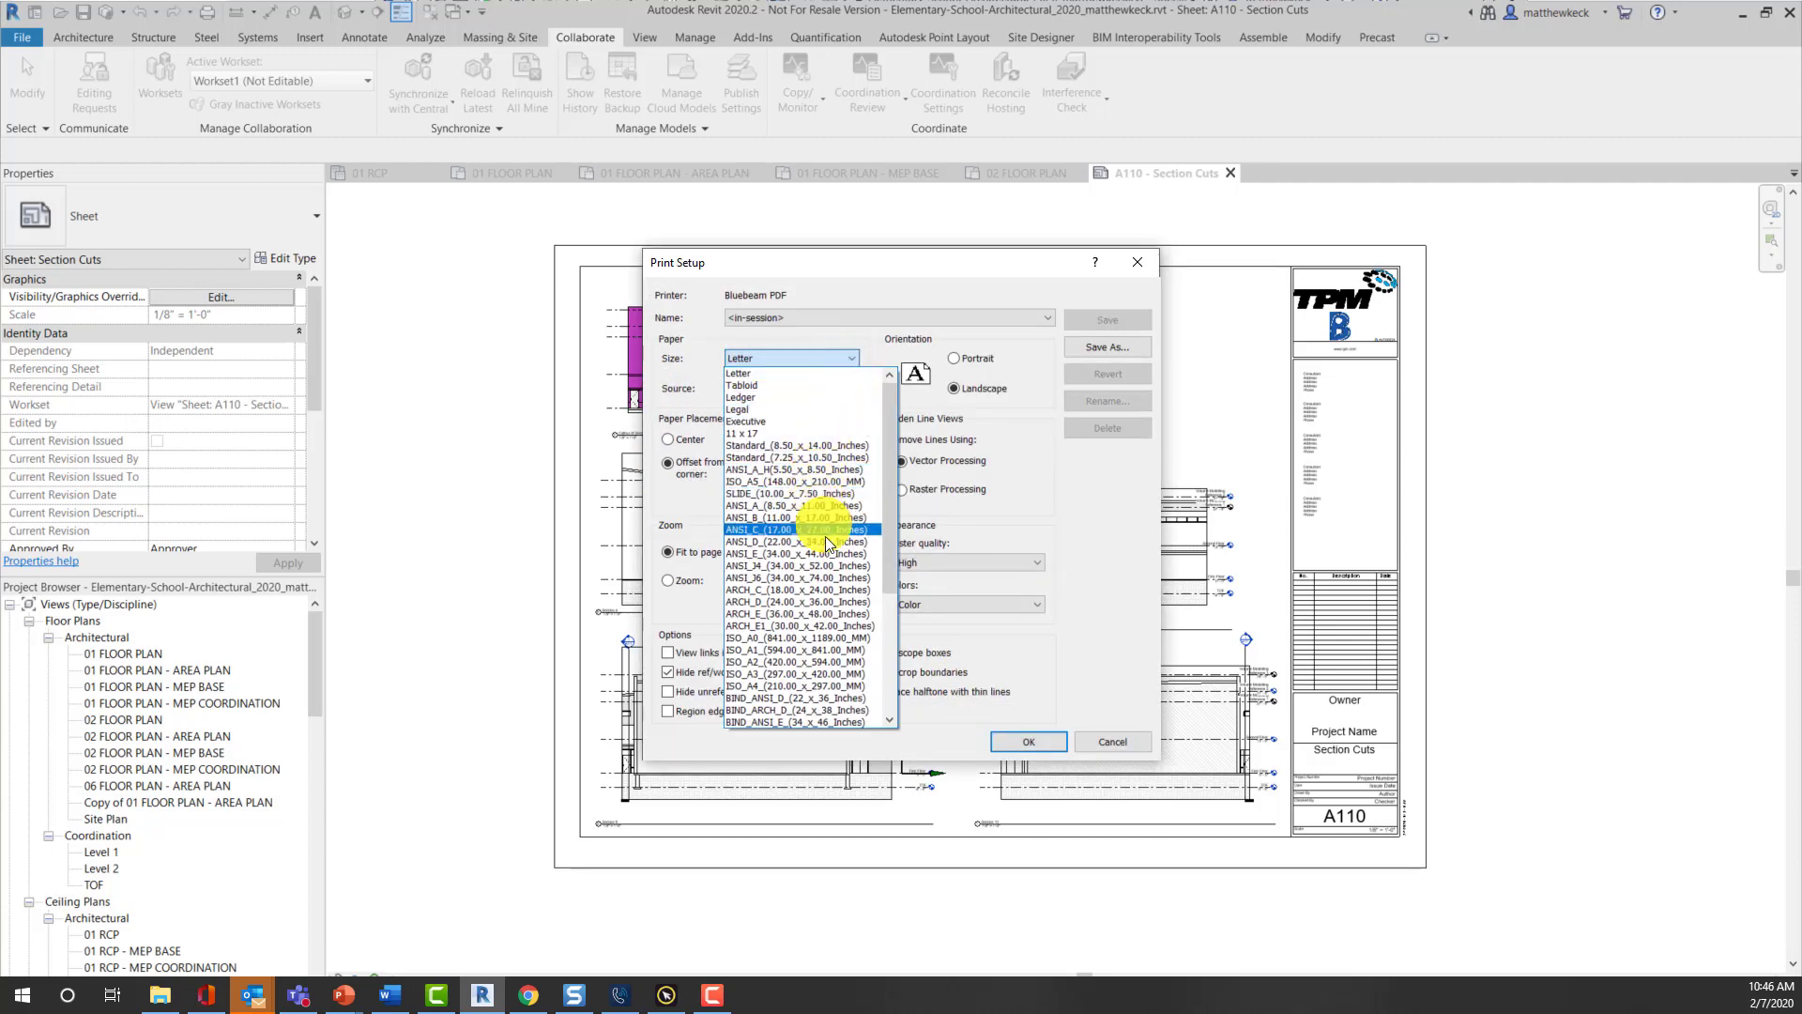
{"action": "left_click", "coordinate": [830, 624]}
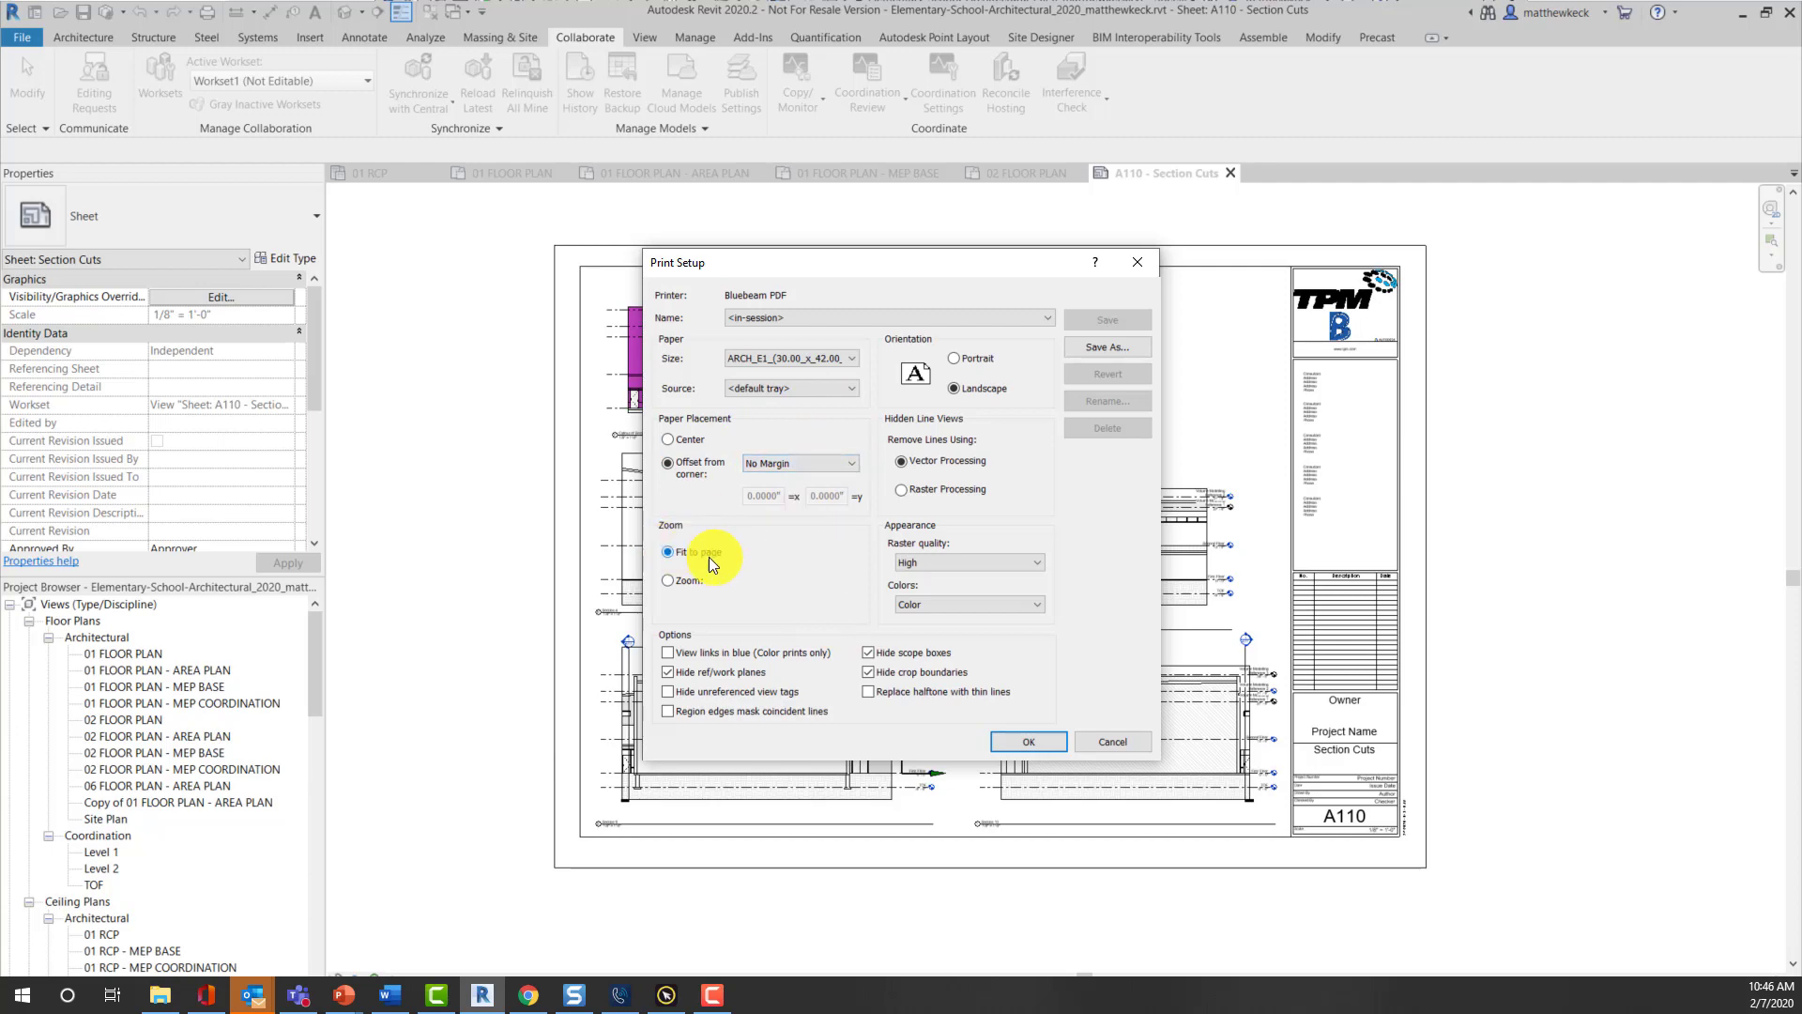
{"action": "left_click", "coordinate": [1040, 741]}
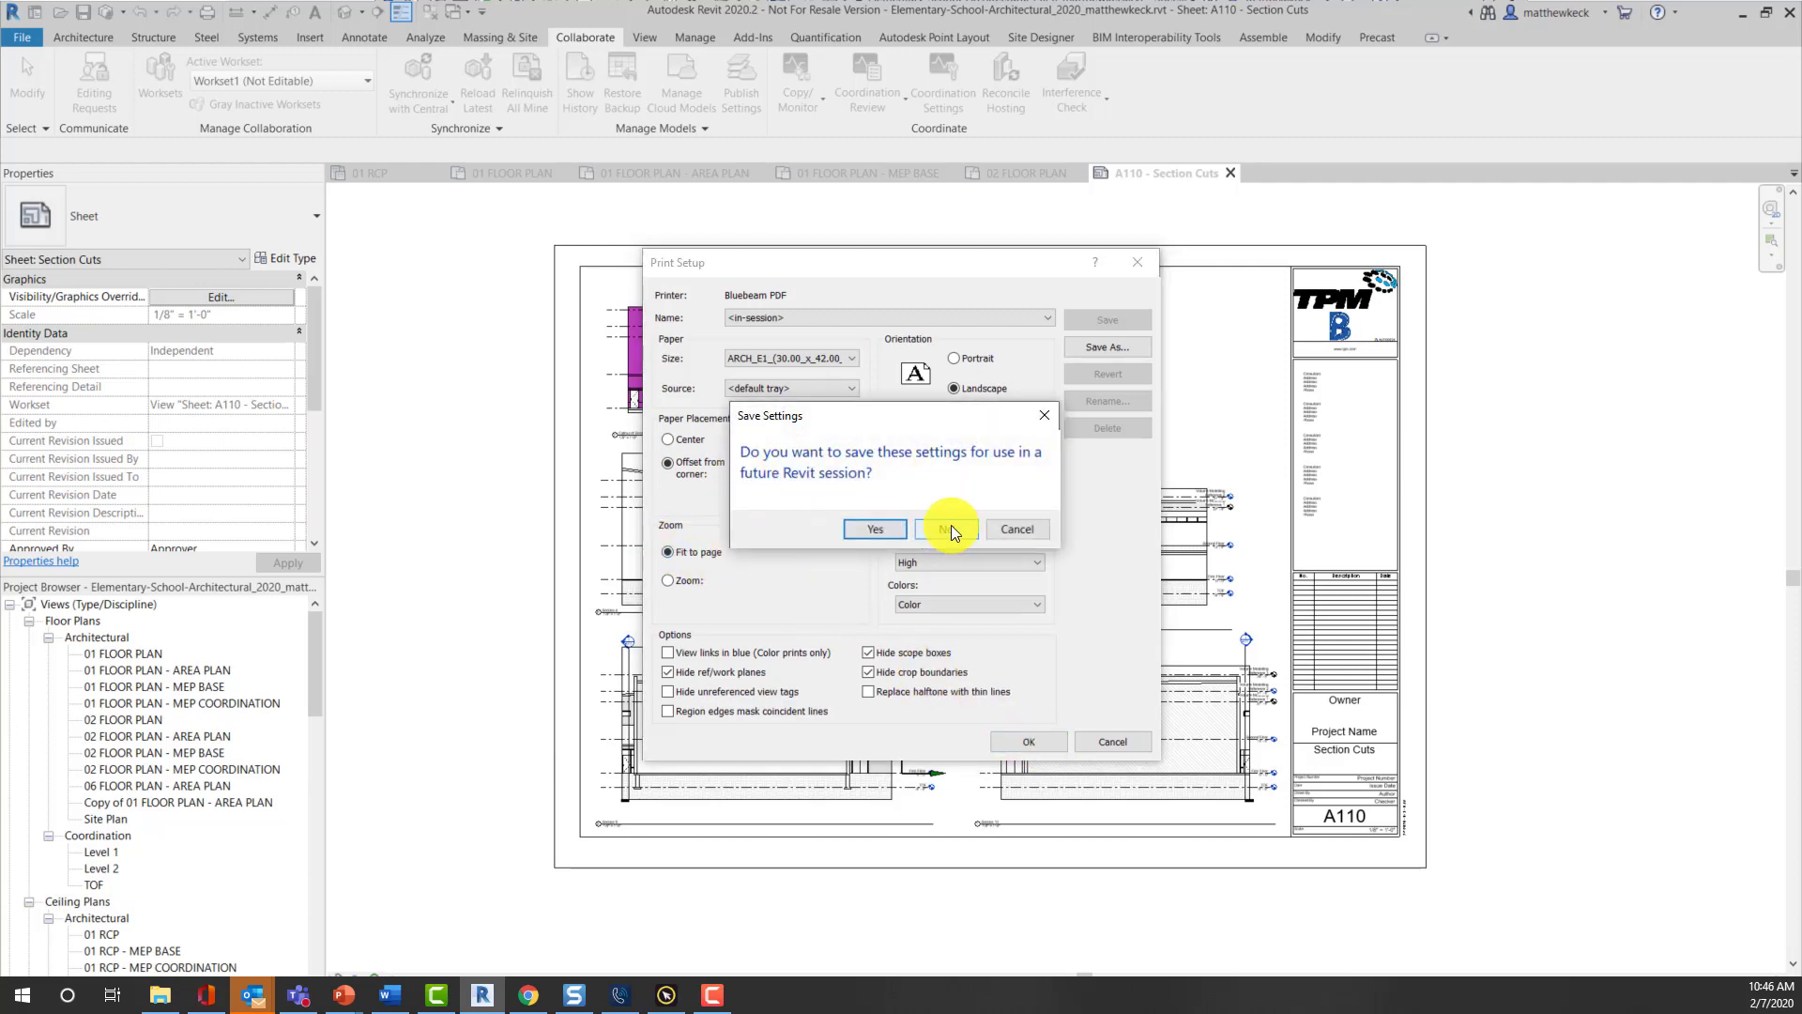
{"action": "left_click", "coordinate": [950, 525]}
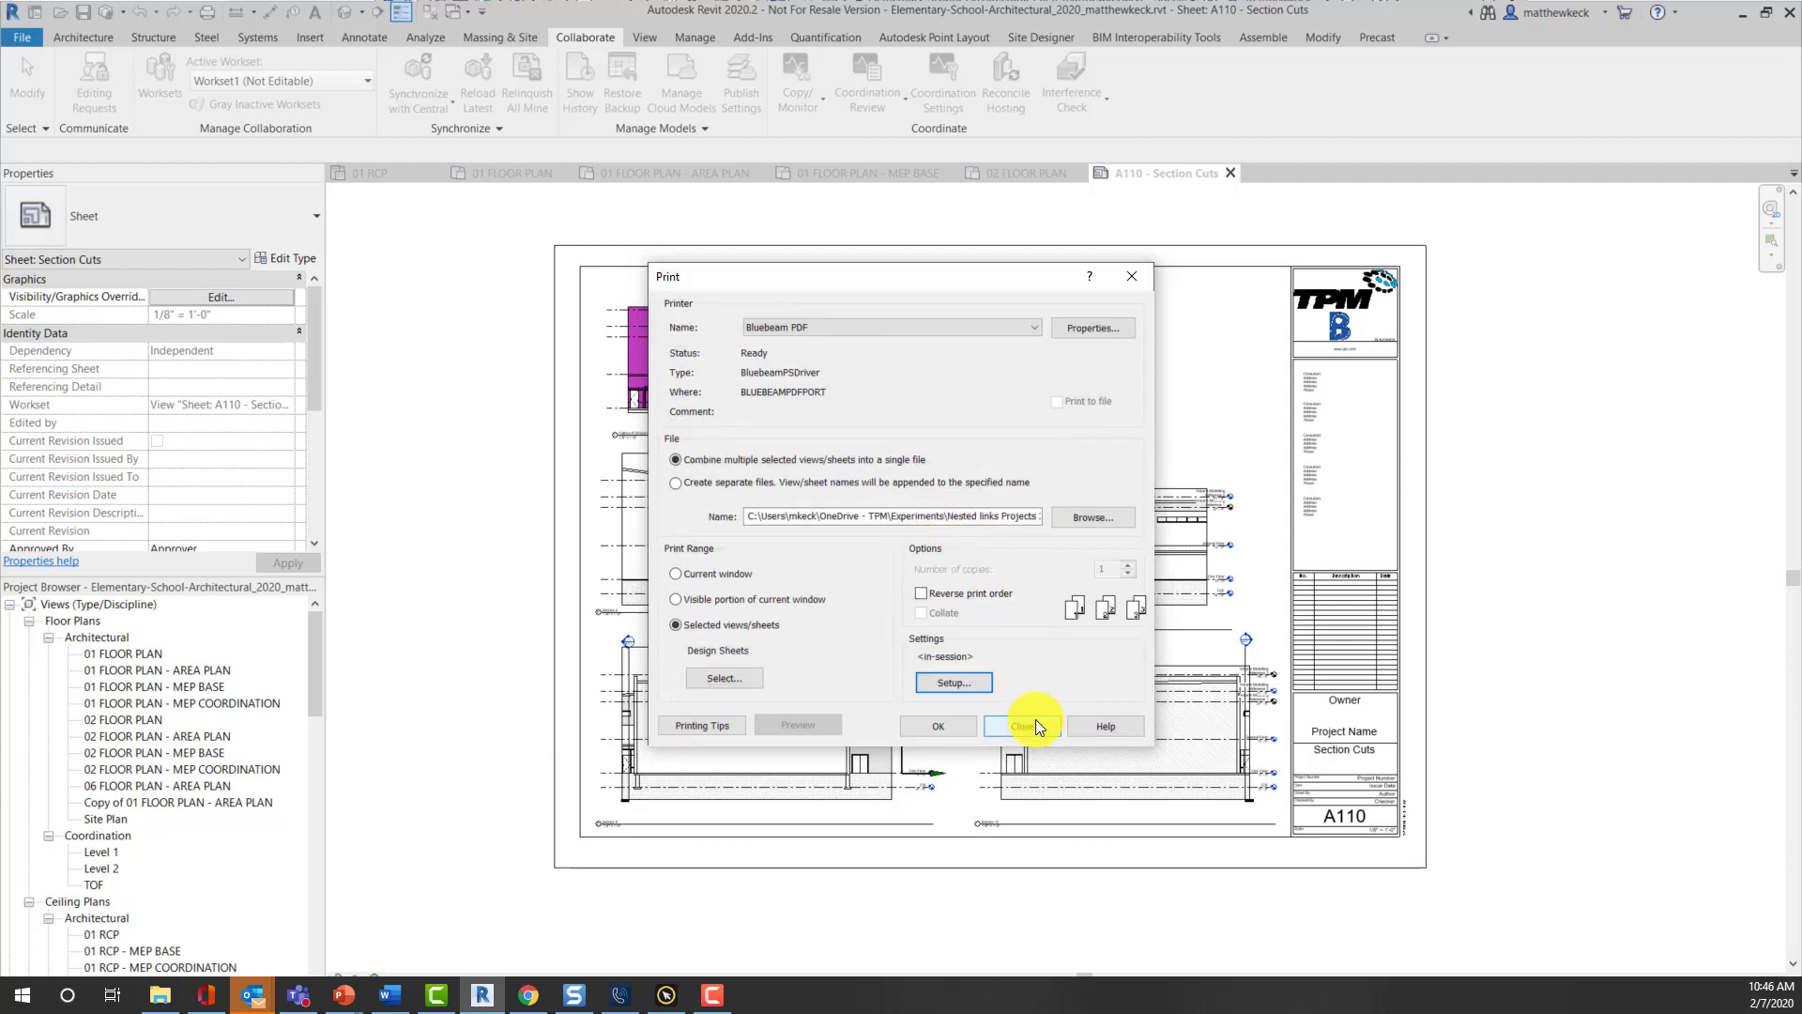
{"action": "left_click", "coordinate": [1036, 727]}
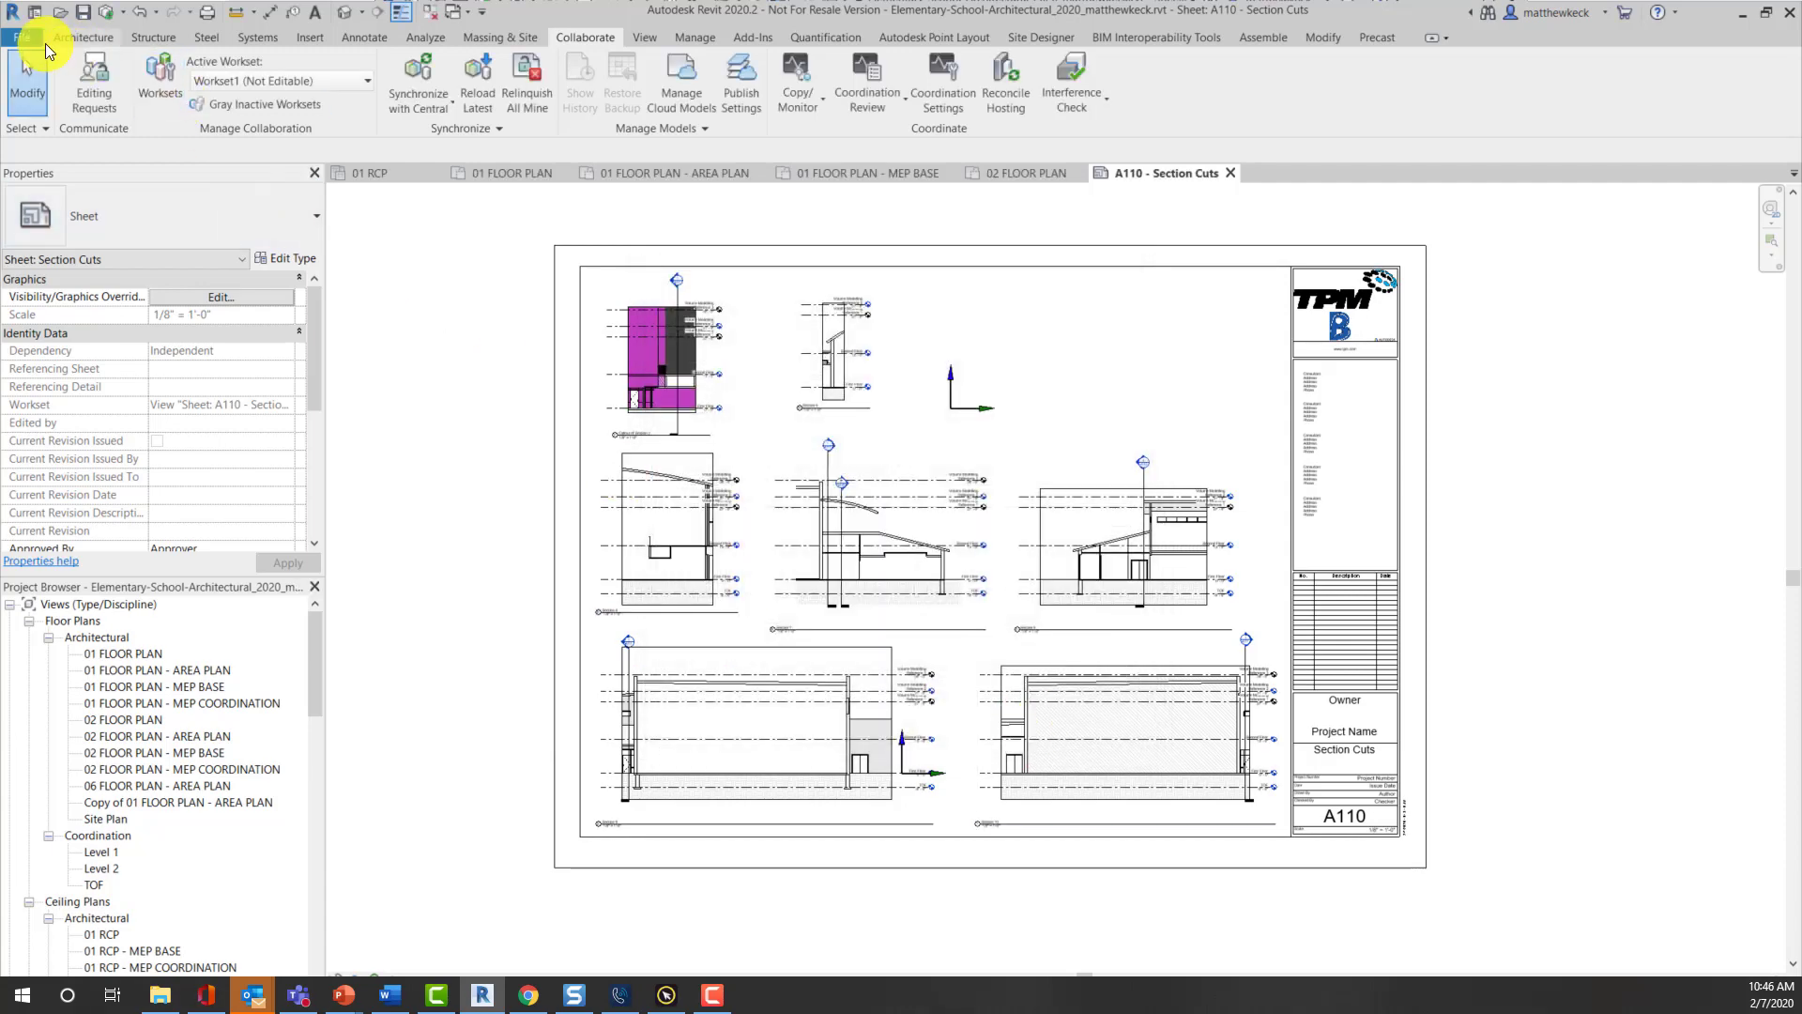
{"action": "left_click", "coordinate": [36, 42]}
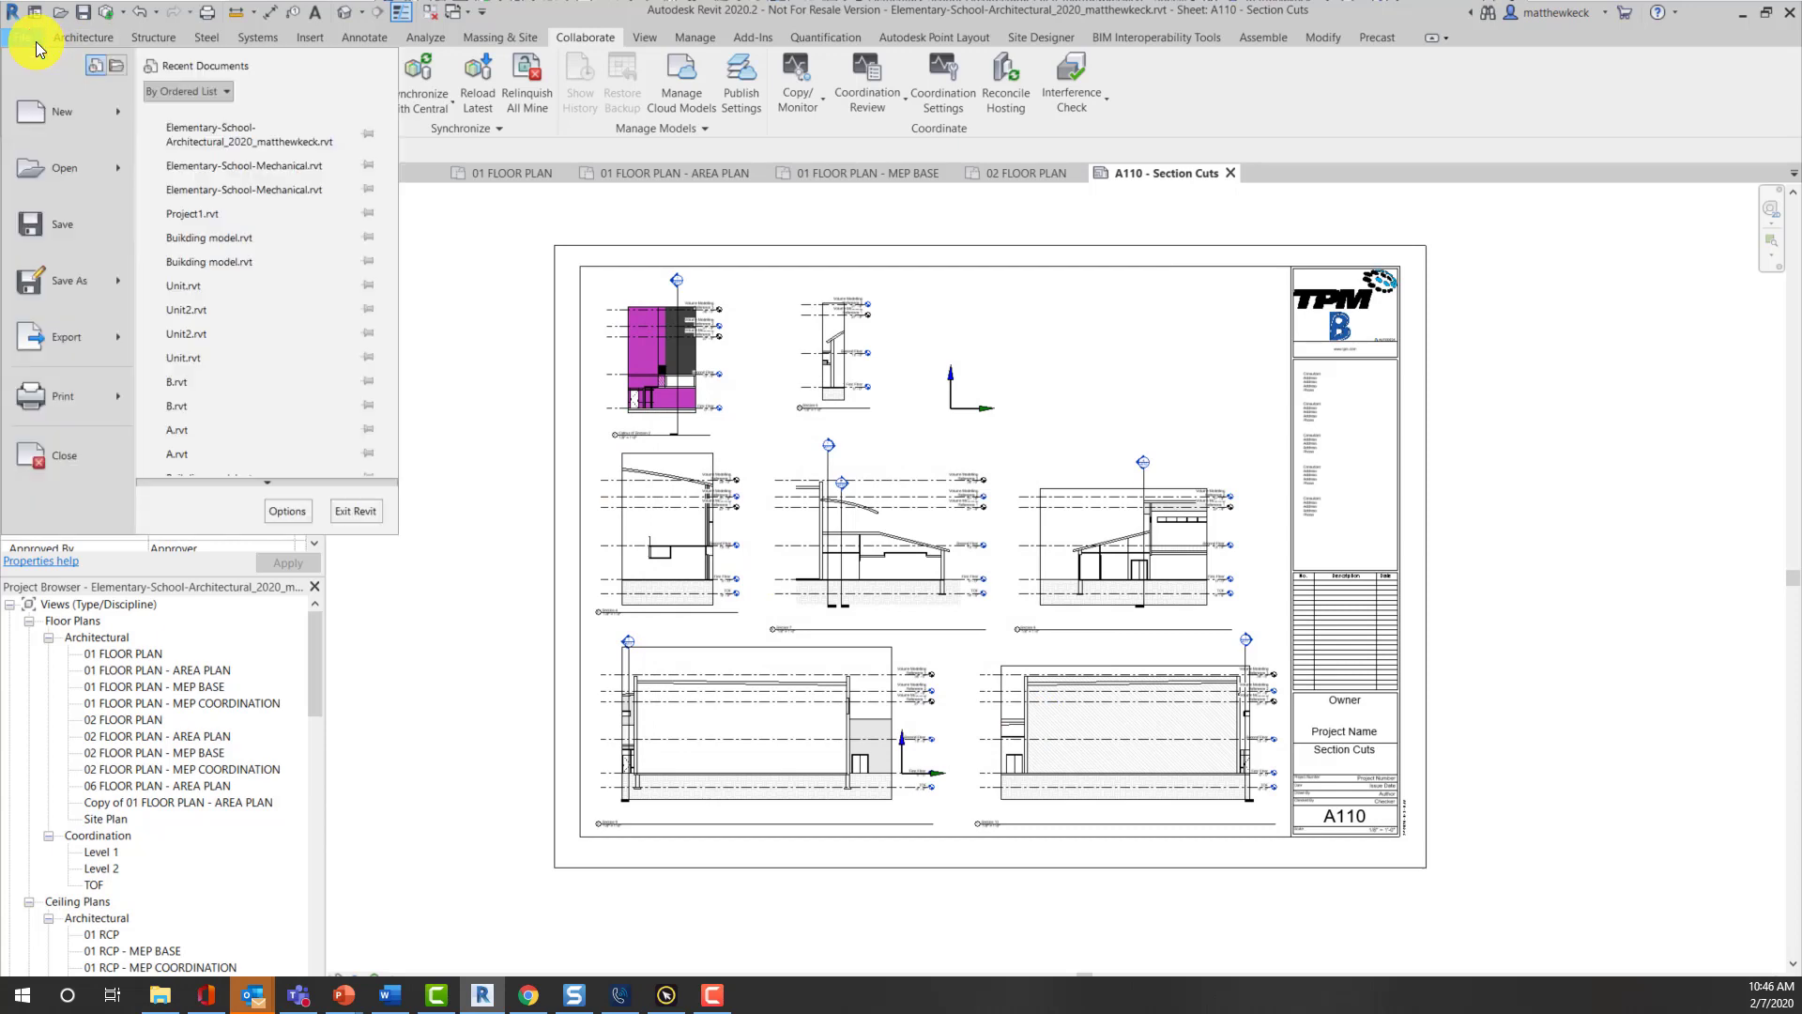
{"action": "mouse_move", "coordinate": [82, 398]}
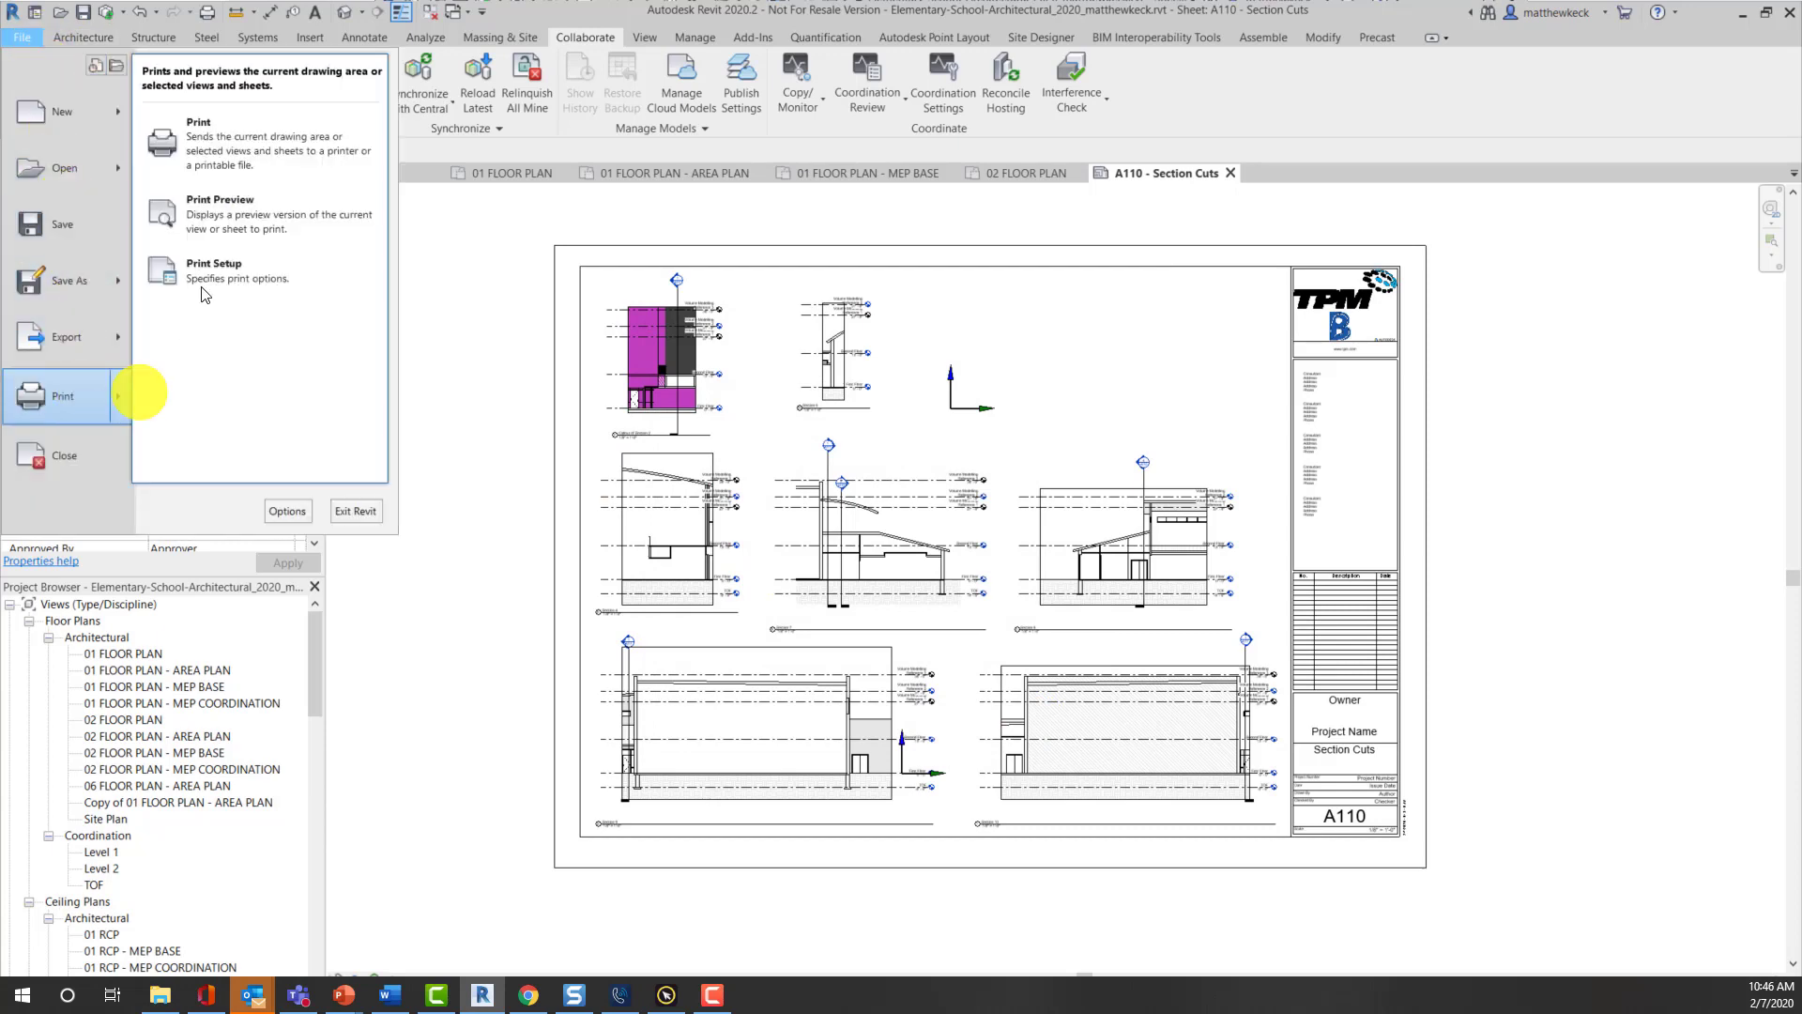
{"action": "left_click", "coordinate": [221, 229]}
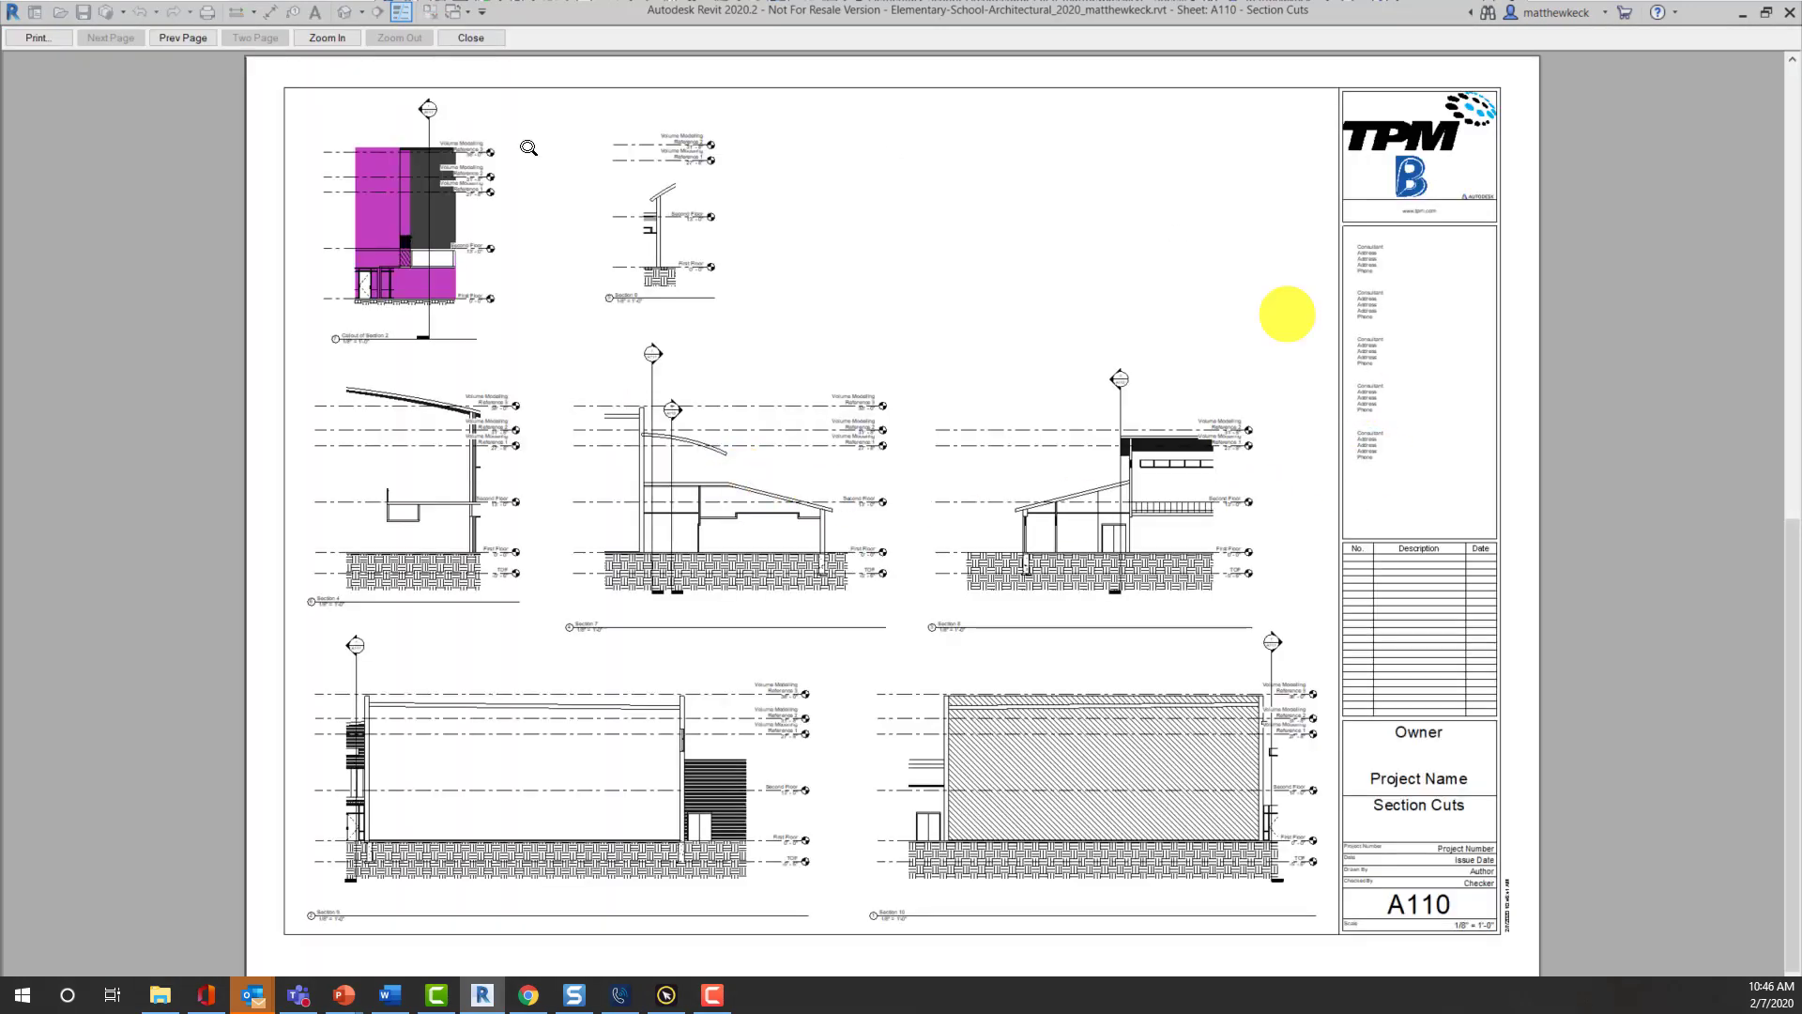
{"action": "left_click", "coordinate": [30, 39]}
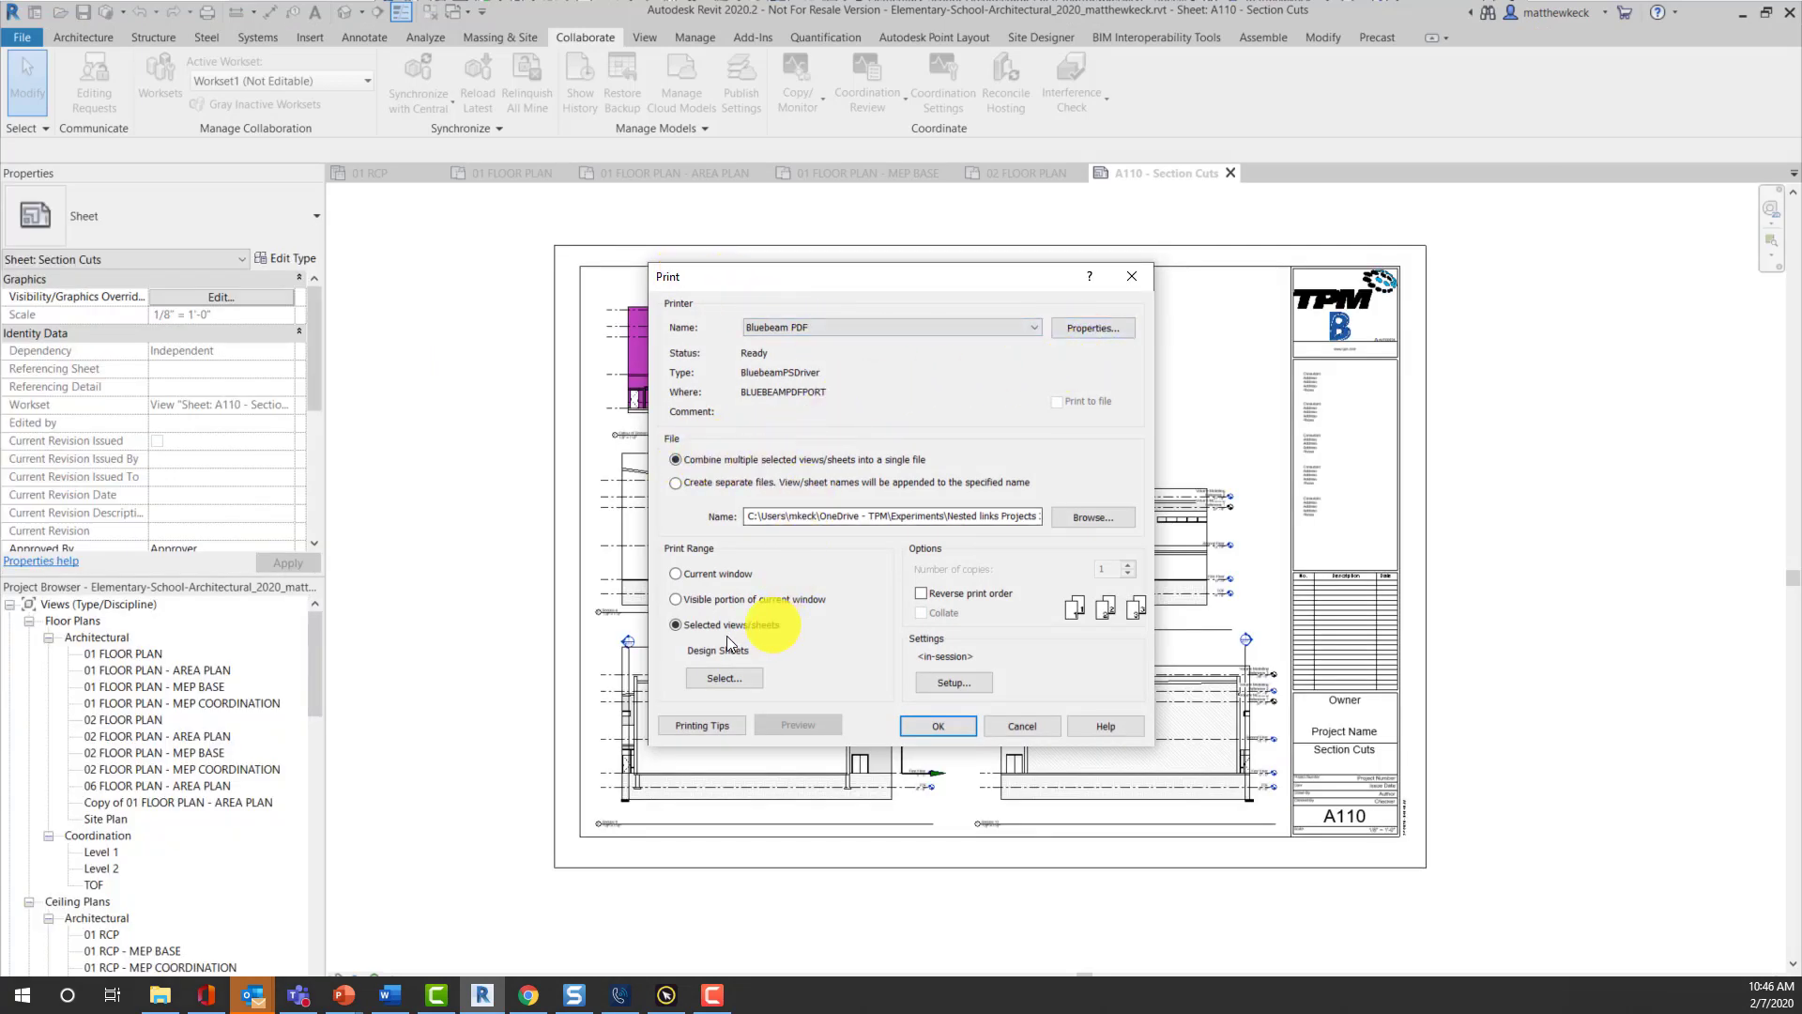
- Print the sheets to PDF and create an 'Elementry School' folder inside Experiments
{"action": "left_click", "coordinate": [953, 724]}
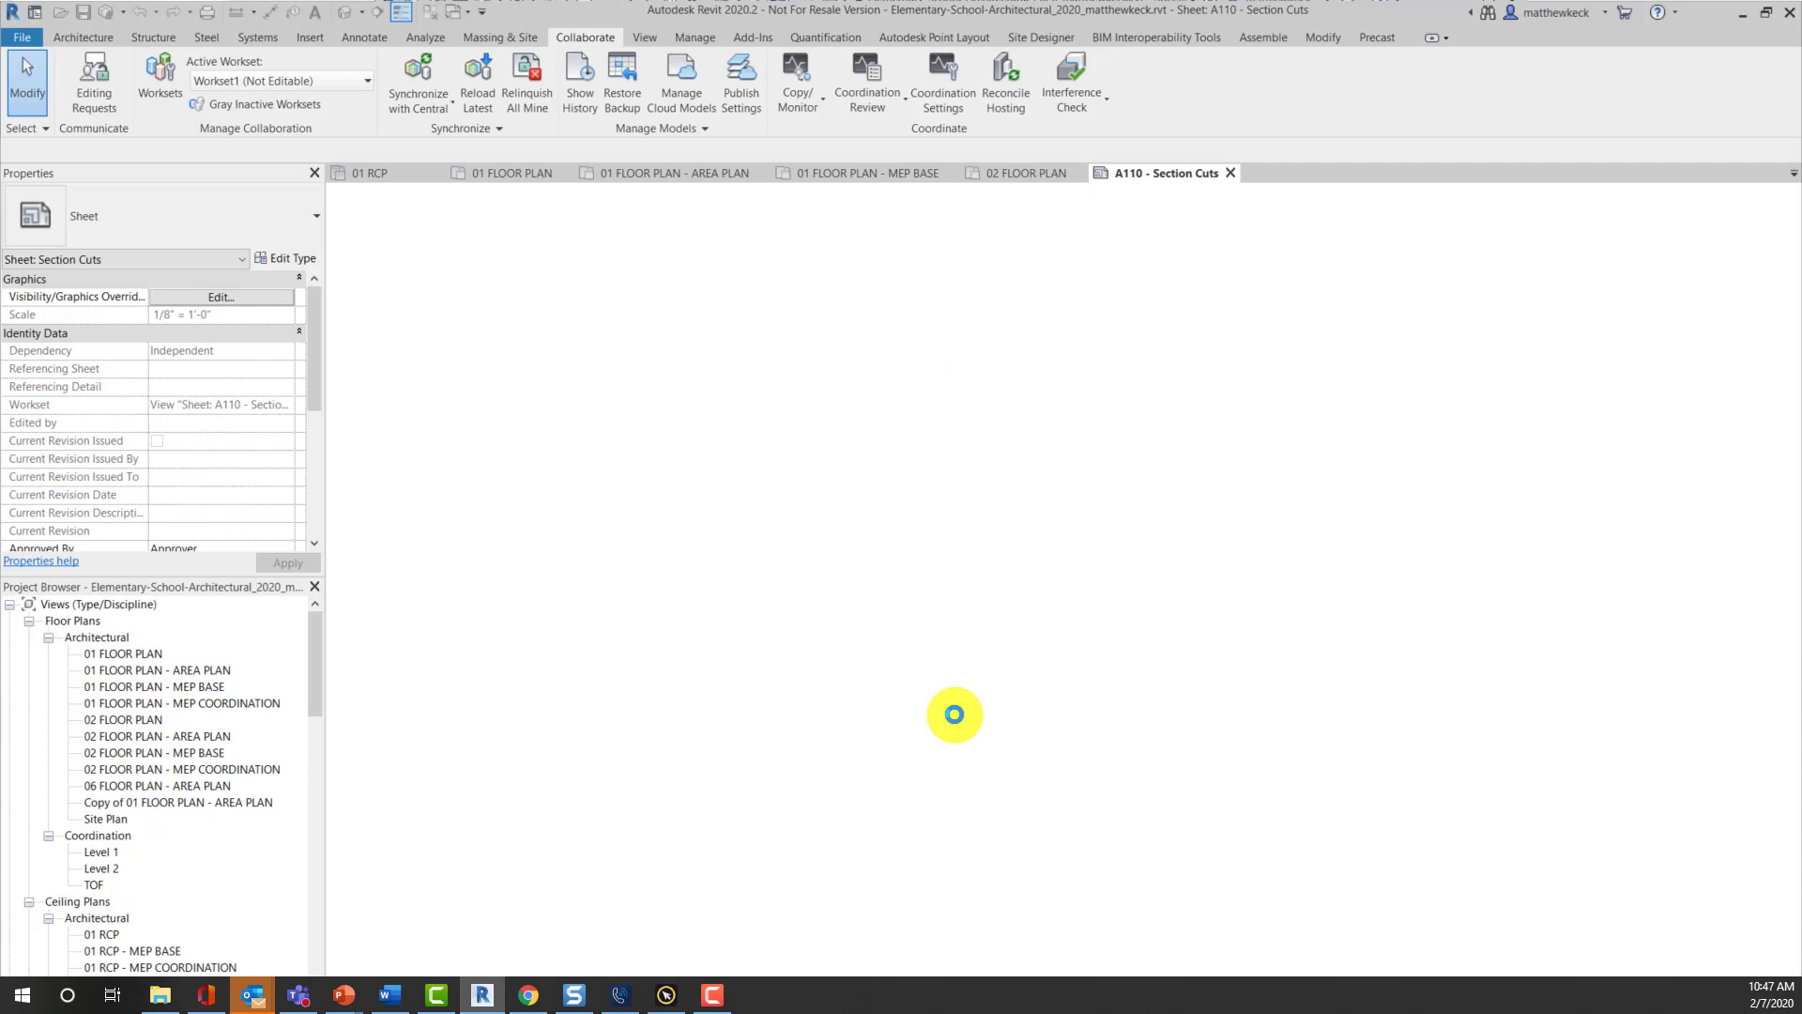
{"action": "double_click", "coordinate": [763, 305]}
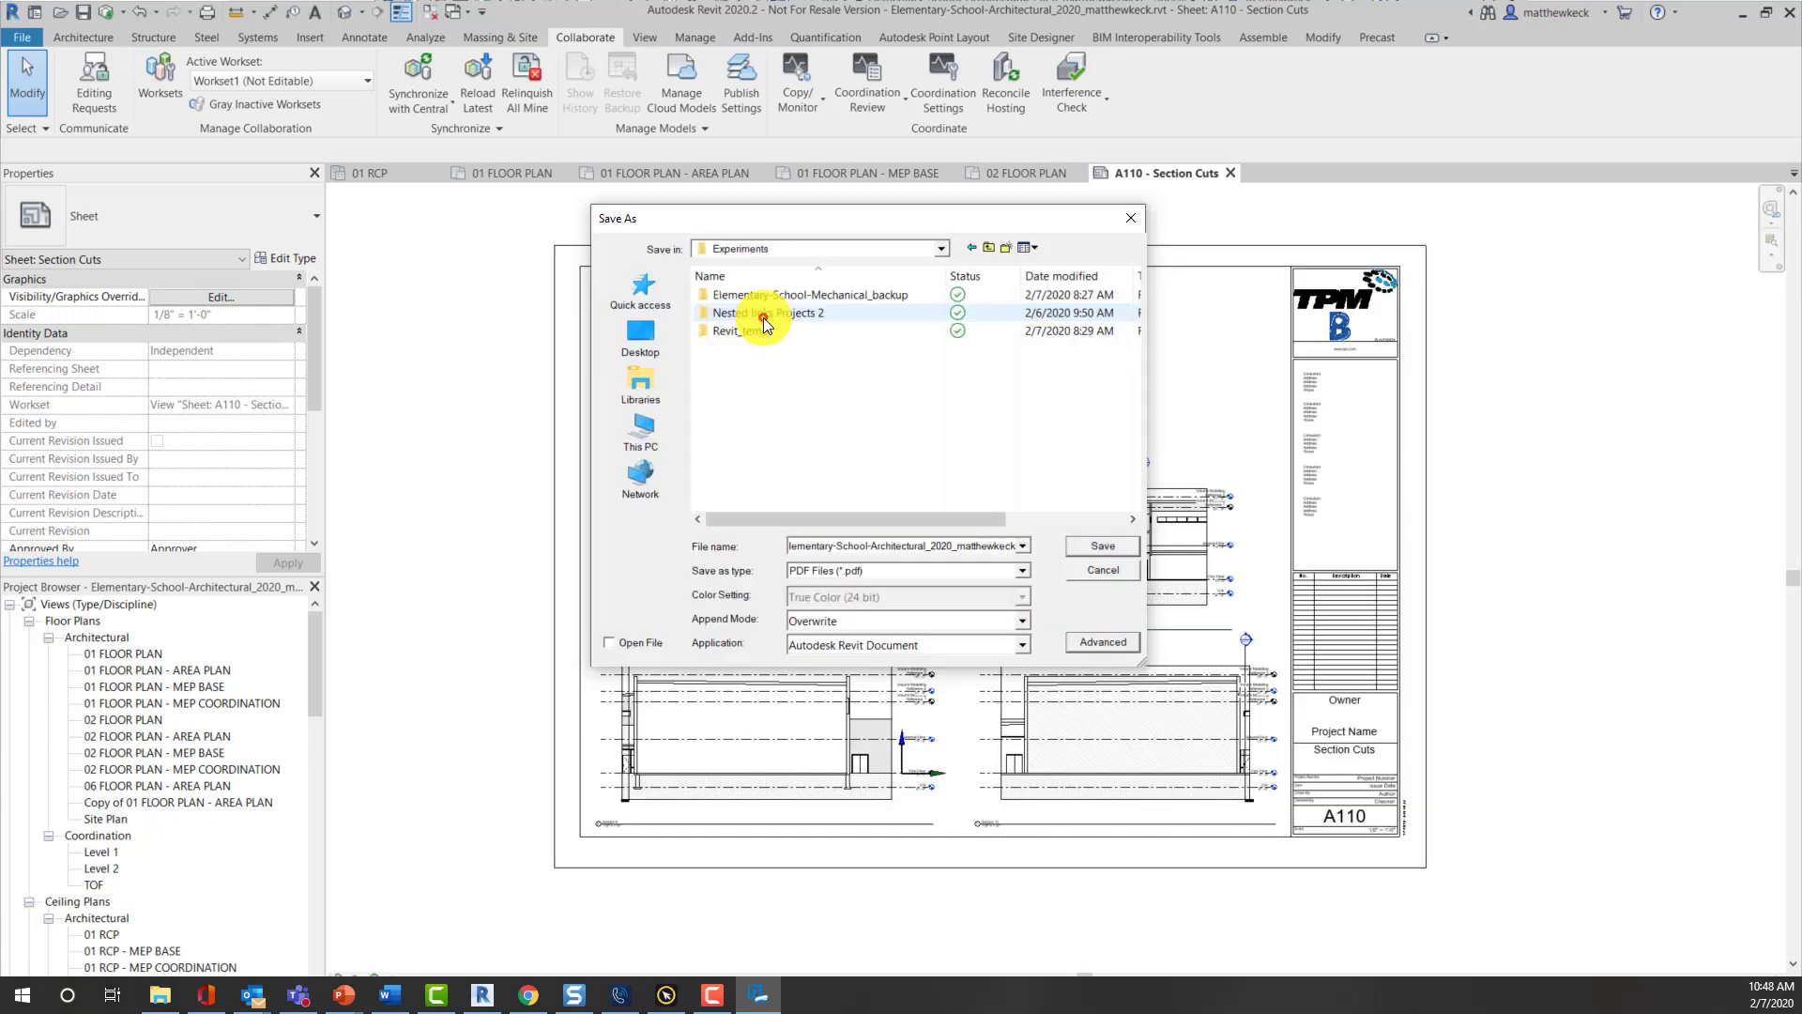
{"action": "right_click", "coordinate": [751, 378]}
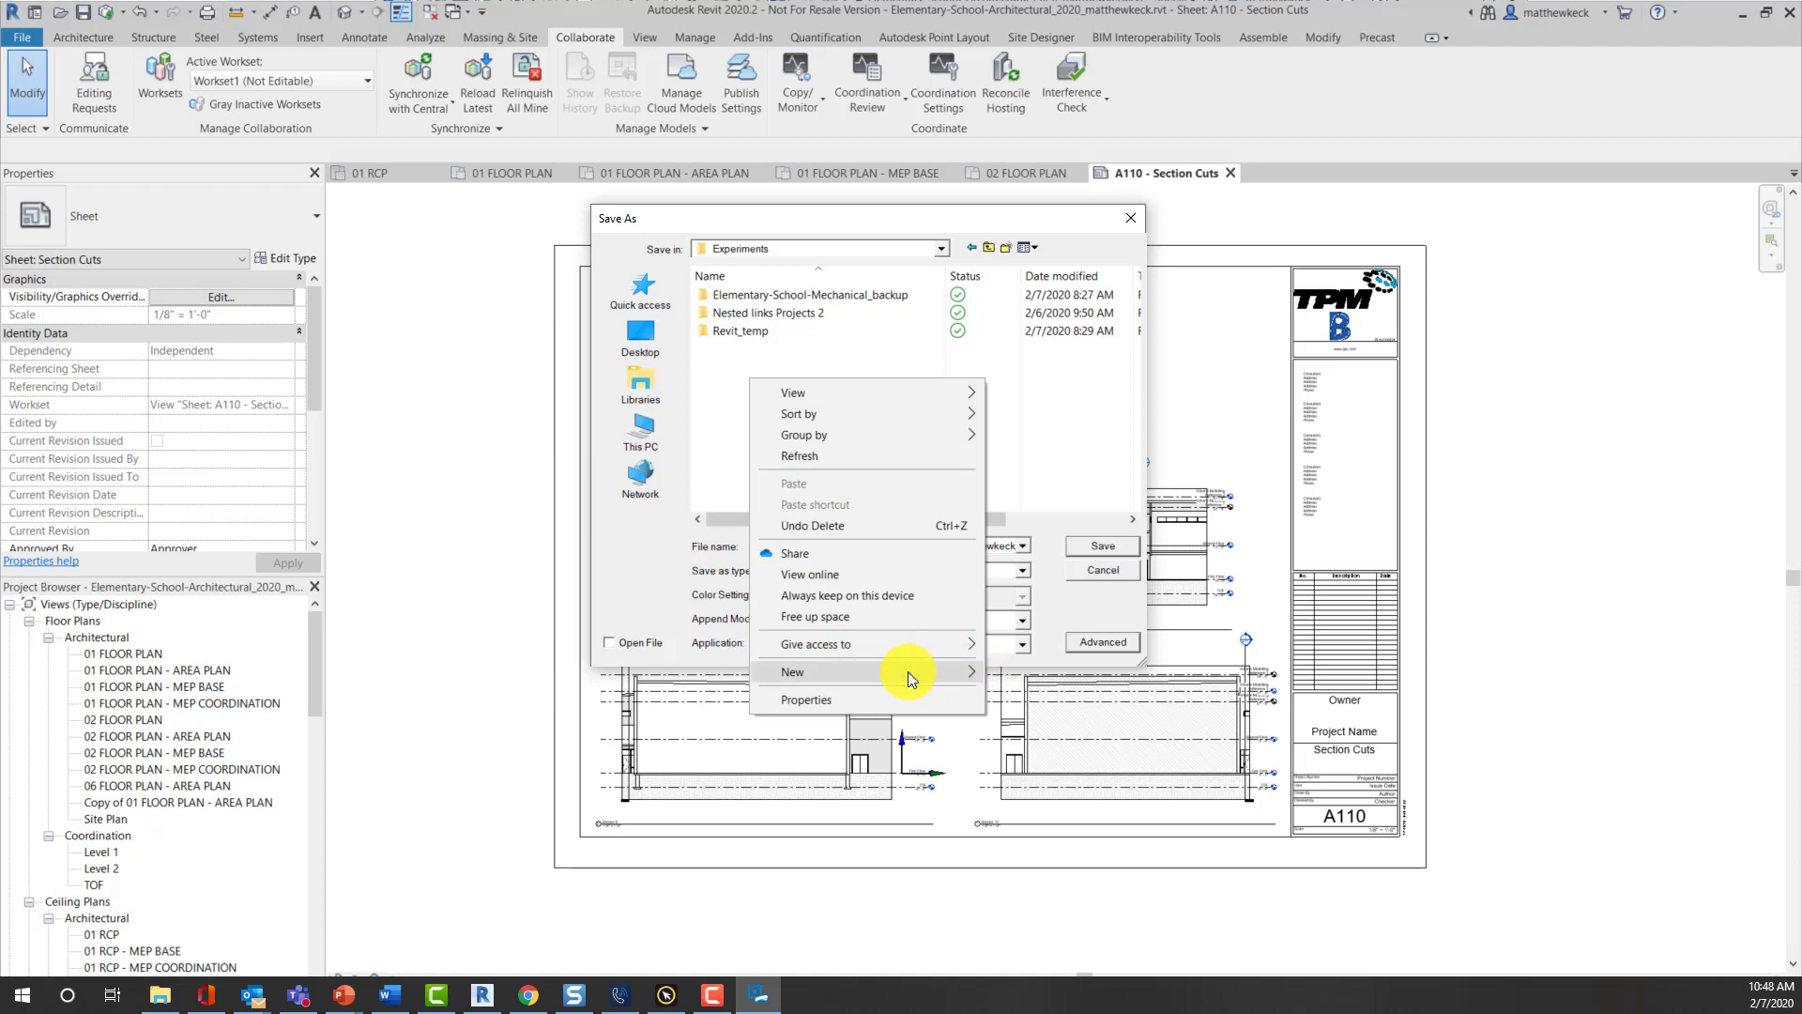
{"action": "mouse_move", "coordinate": [909, 672]}
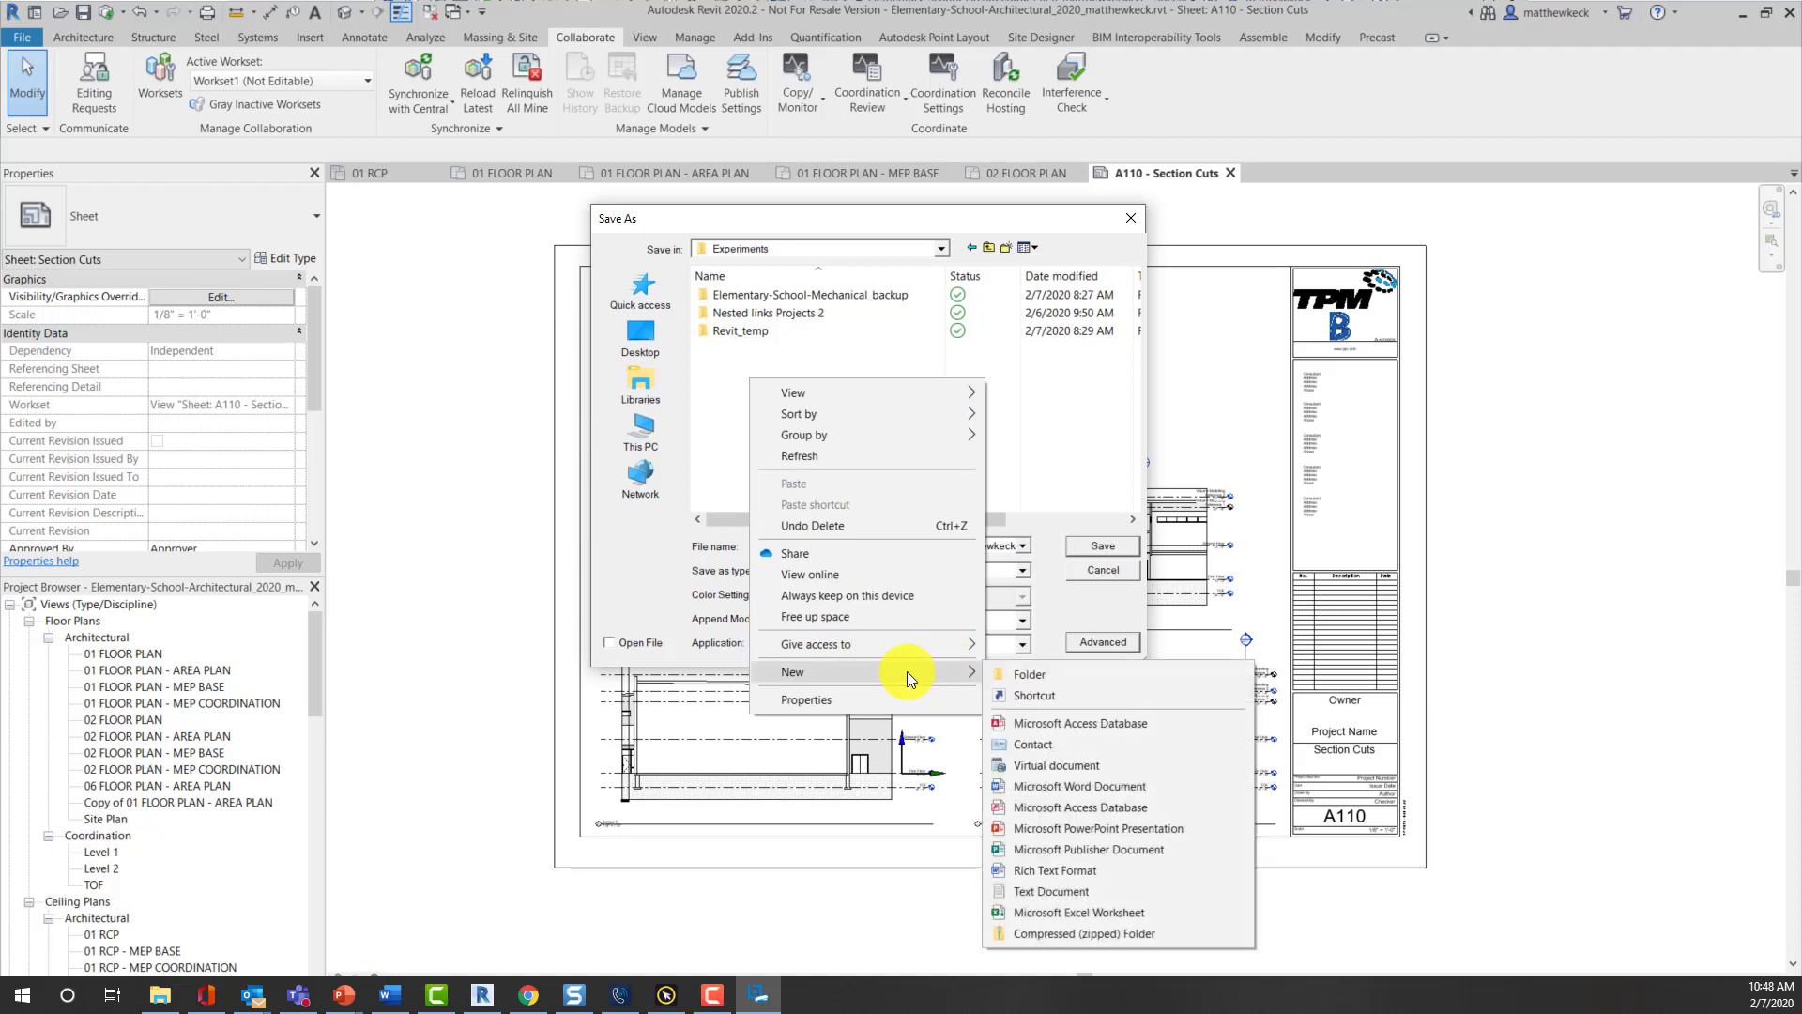
{"action": "left_click", "coordinate": [1037, 672]}
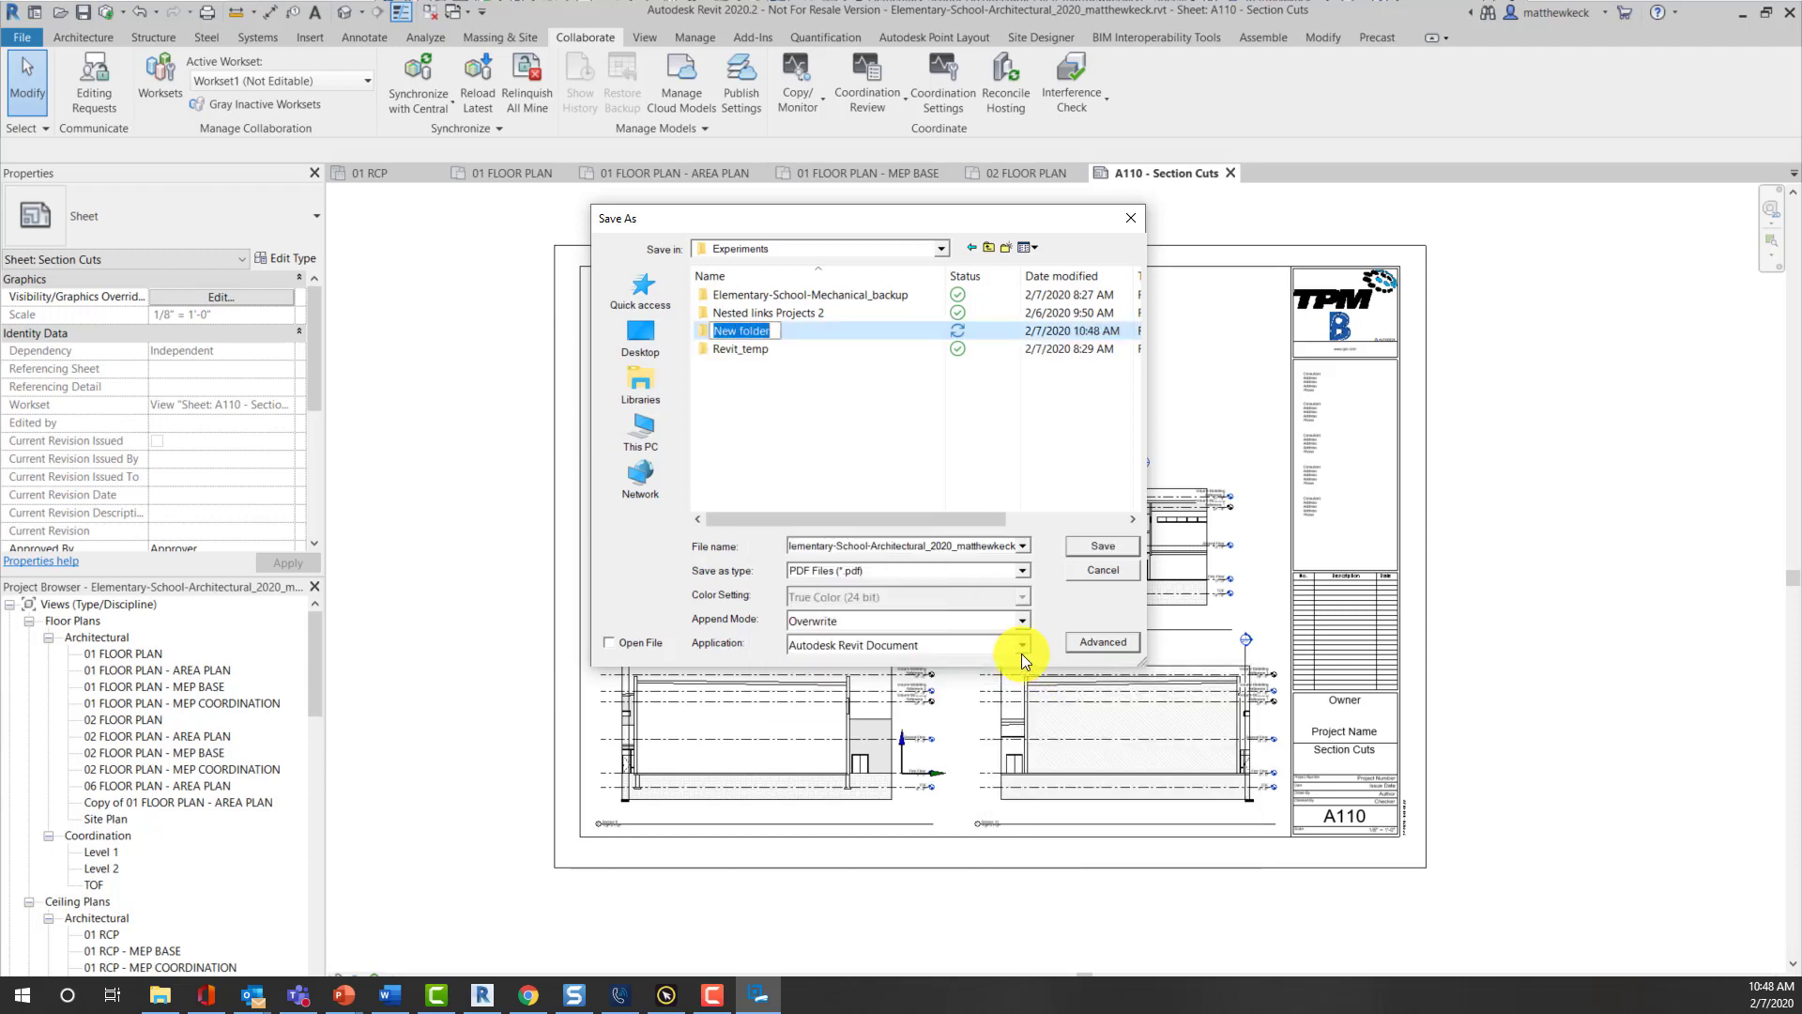
{"action": "type", "text": "Elementry School"}
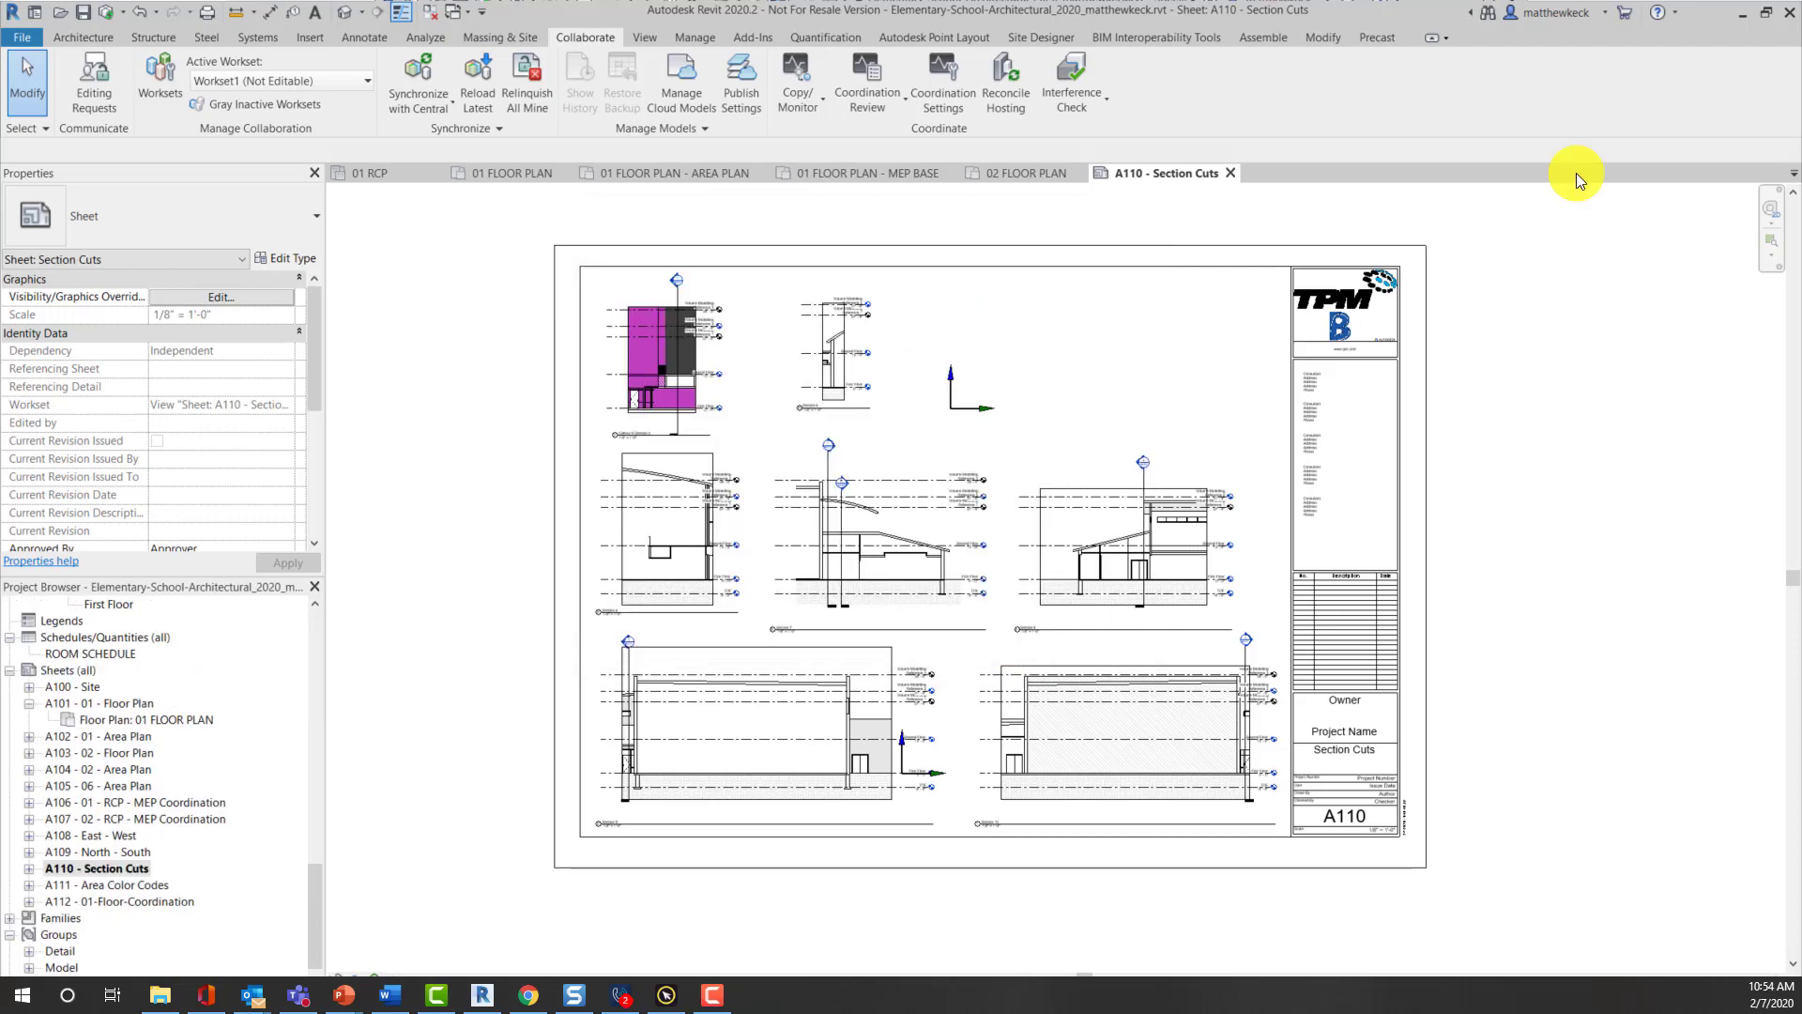
- In BIM 360, upload the architectural PDF from Experiments > Elementry School CD into 90% CD
{"action": "key", "text": "alt+Tab"}
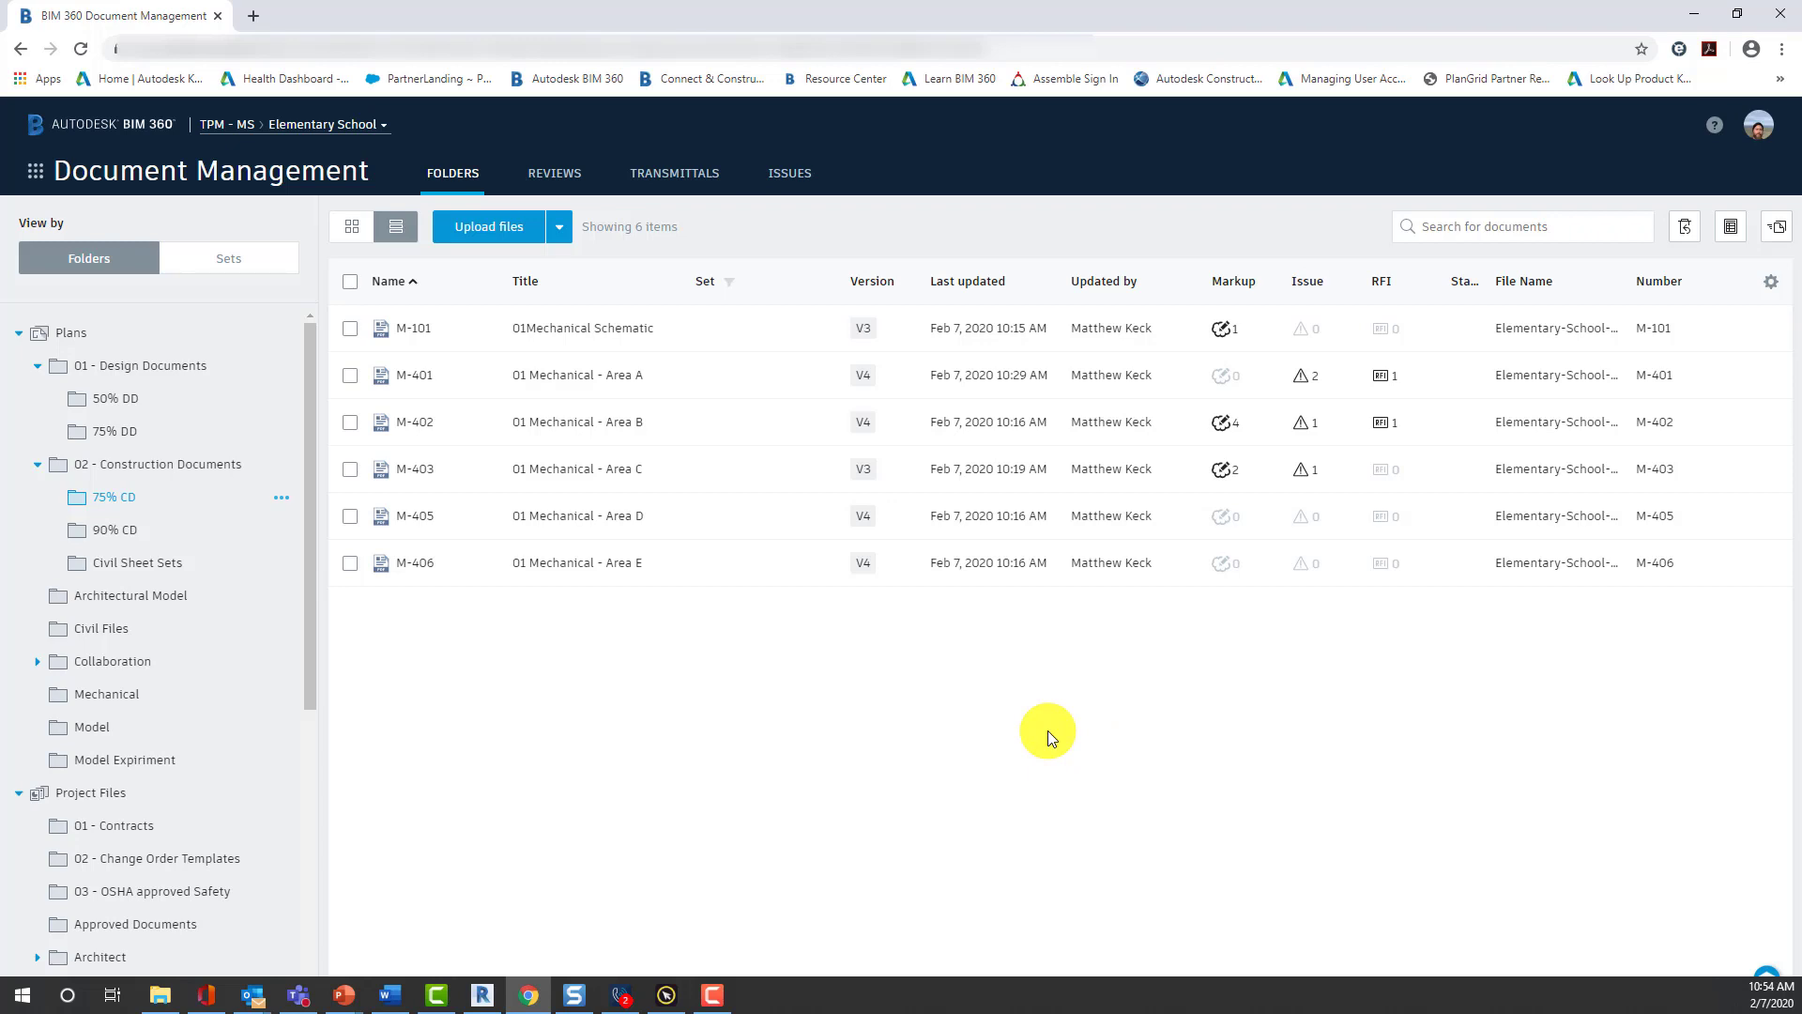
{"action": "left_click", "coordinate": [134, 535]}
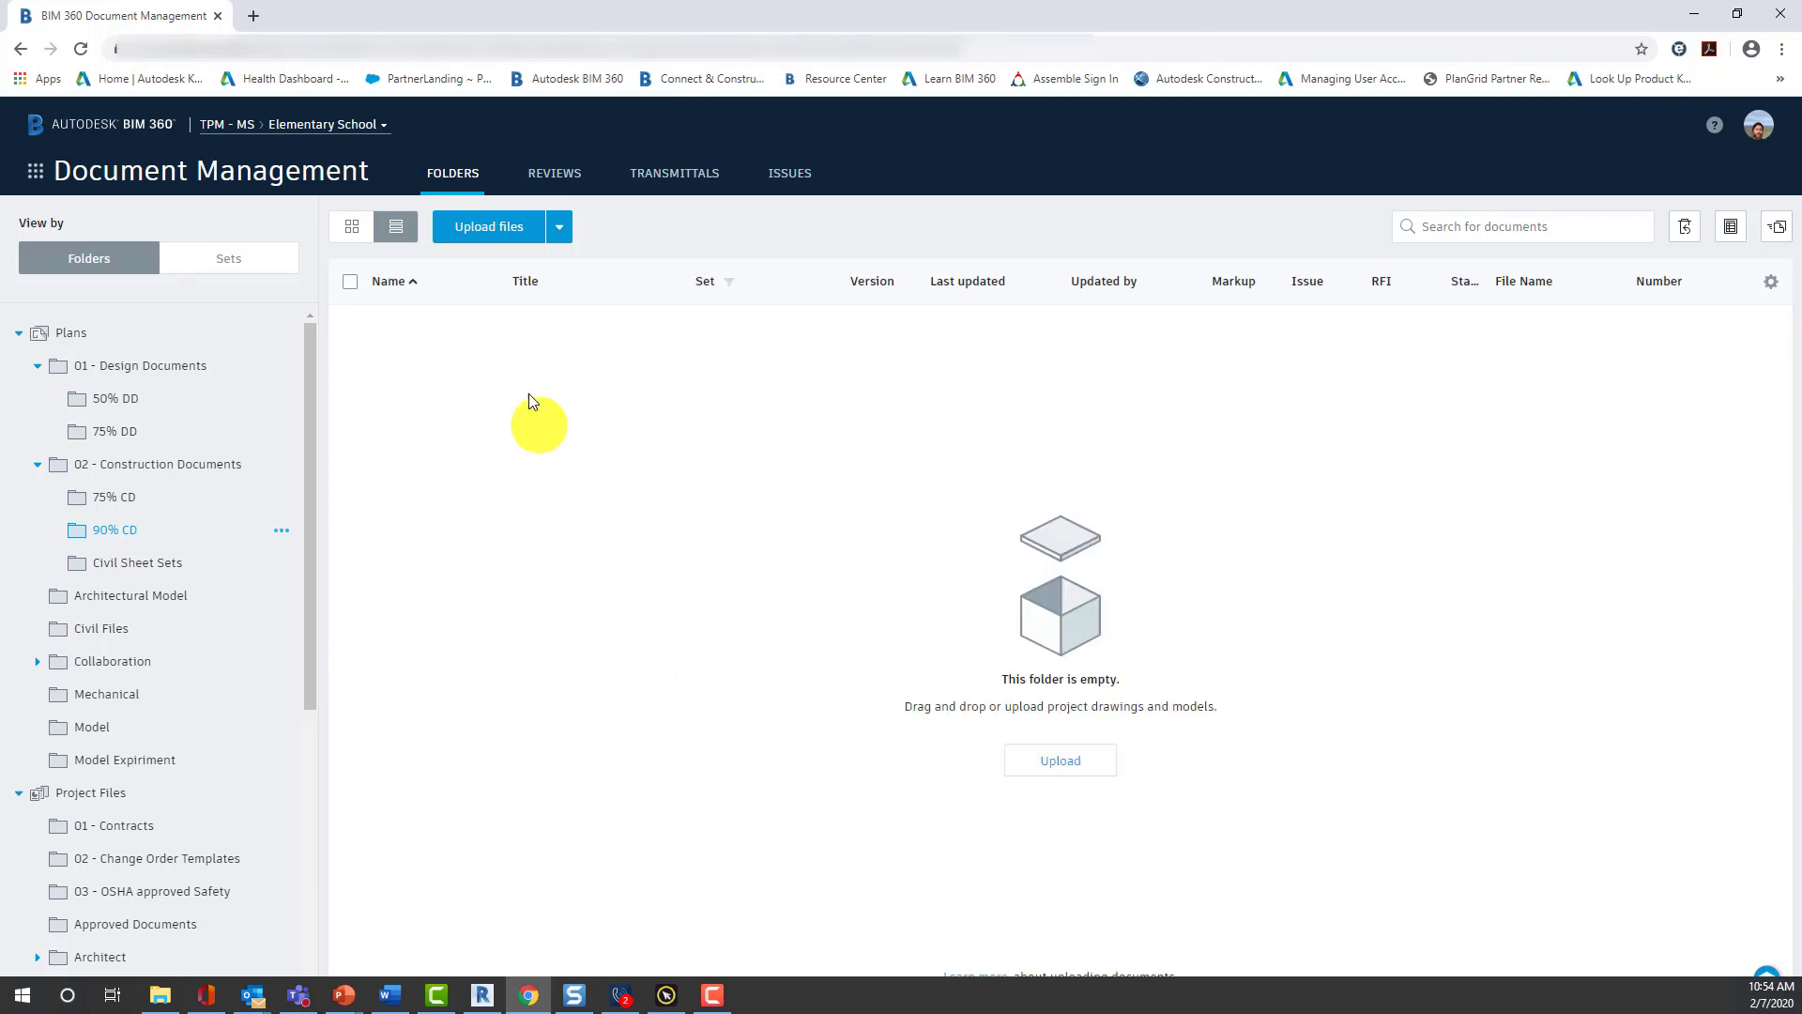
{"action": "left_click", "coordinate": [481, 239]}
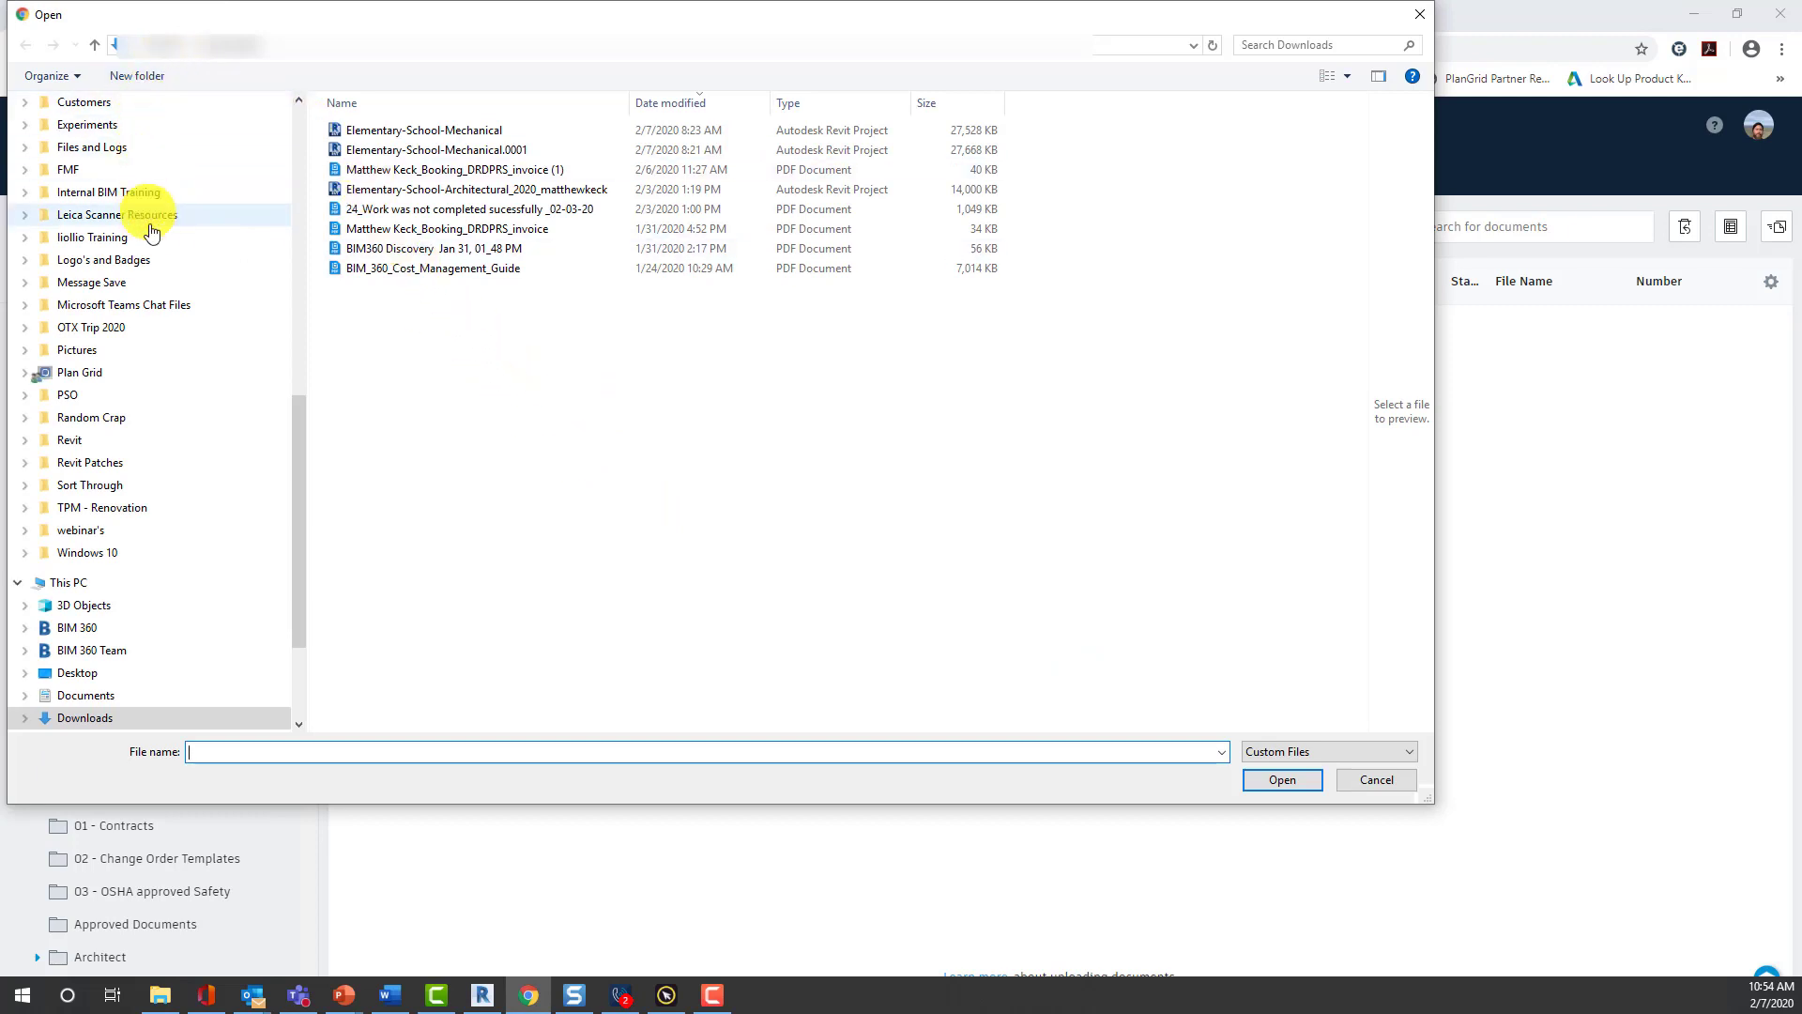
{"action": "left_click", "coordinate": [84, 123]}
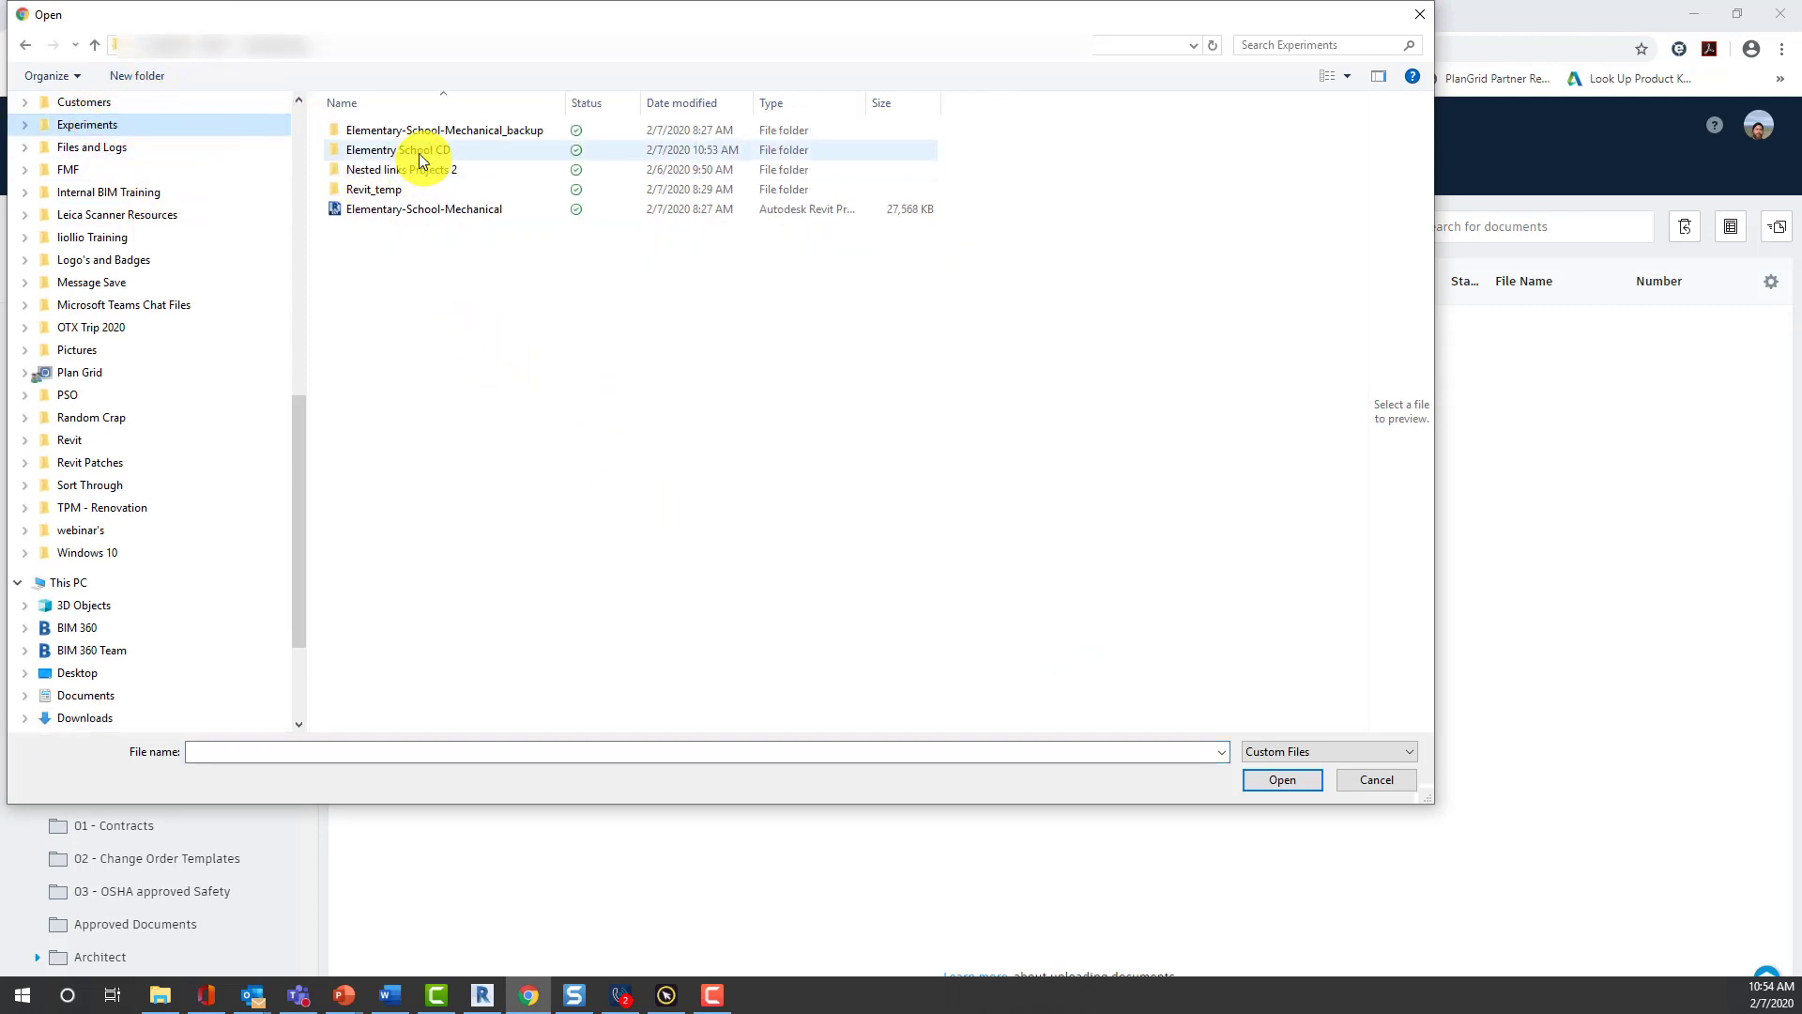
{"action": "double_click", "coordinate": [420, 151]}
{"action": "left_click", "coordinate": [402, 133]}
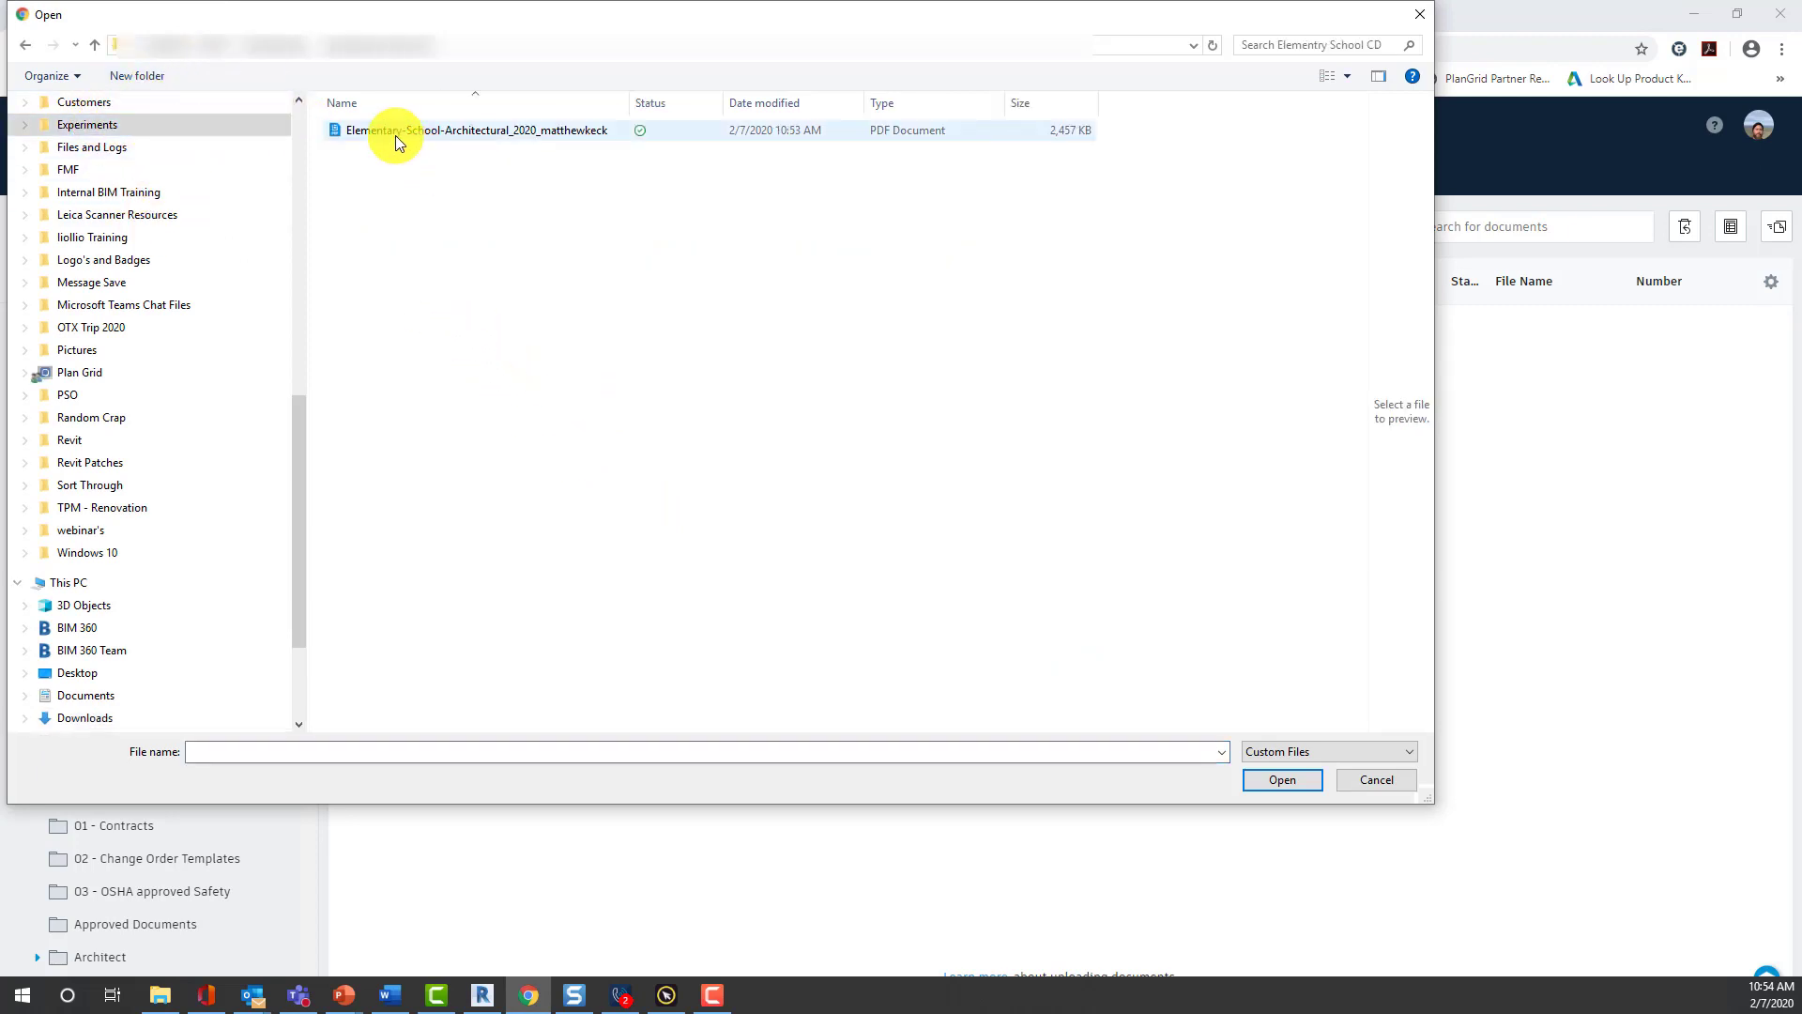
{"action": "left_click", "coordinate": [1297, 792]}
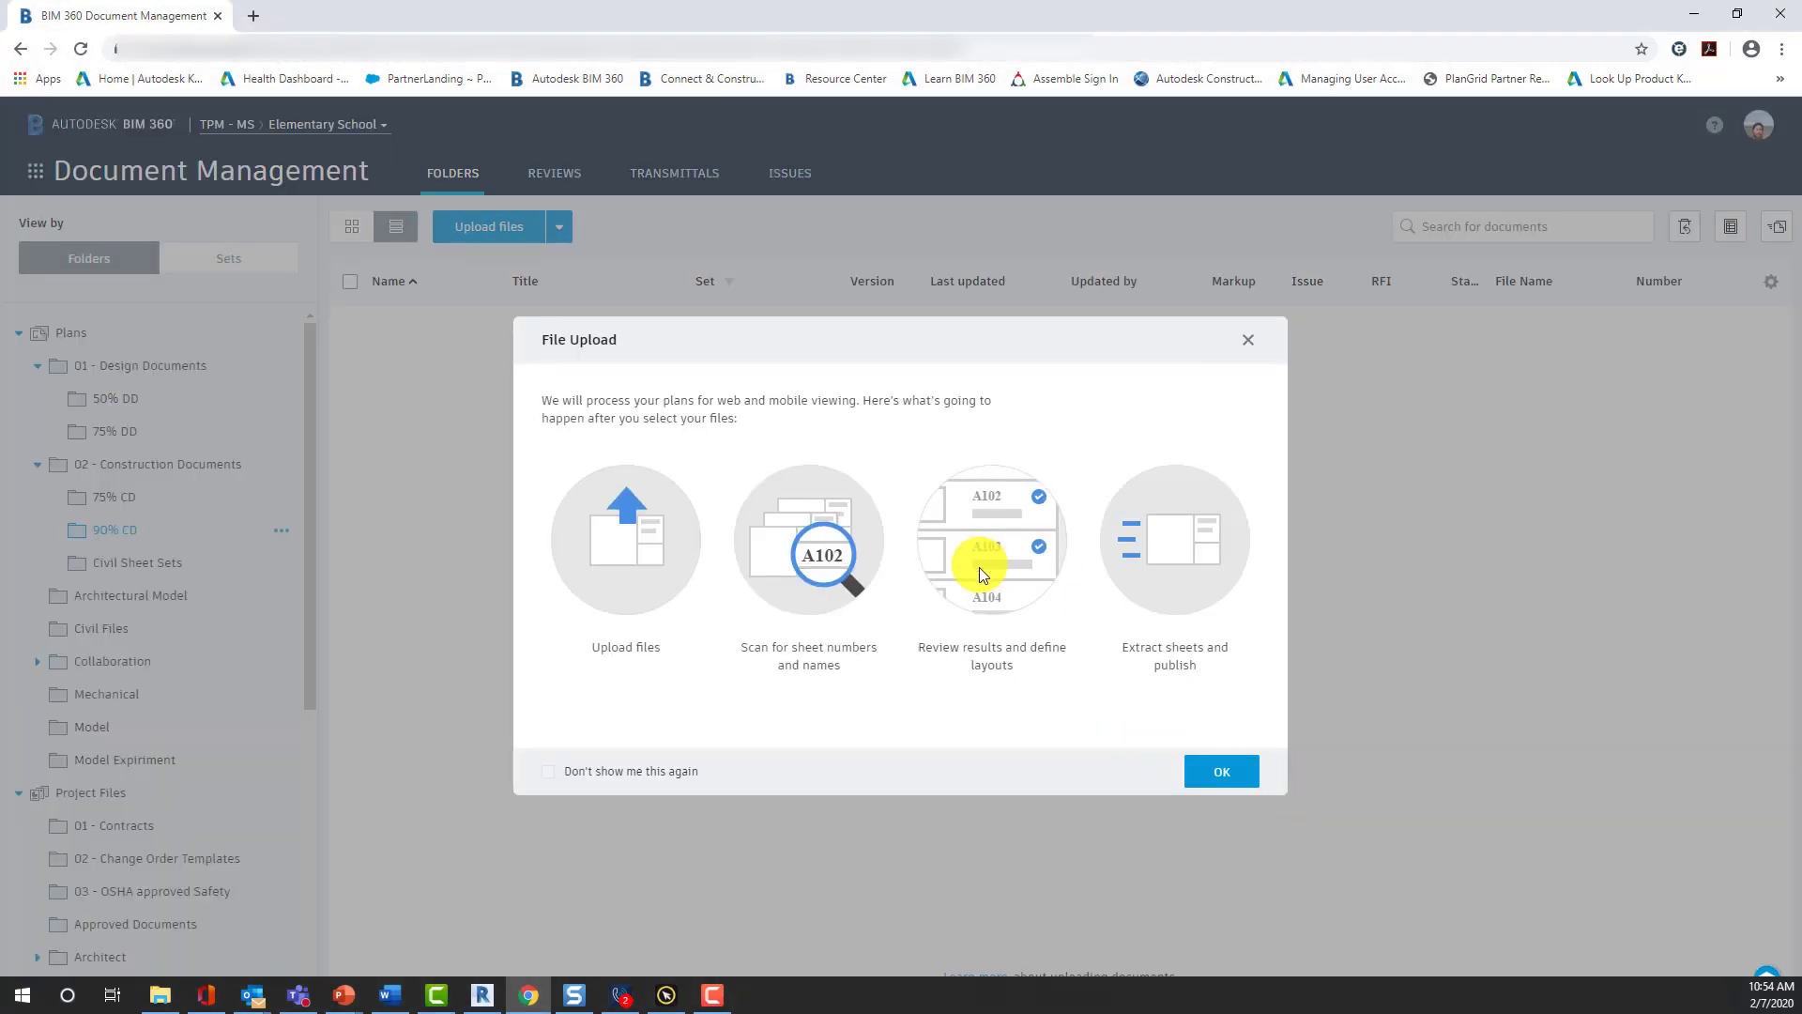
- Turn off the upload overview, keep No template as layout, and select the staged PDF
{"action": "left_click", "coordinate": [548, 772]}
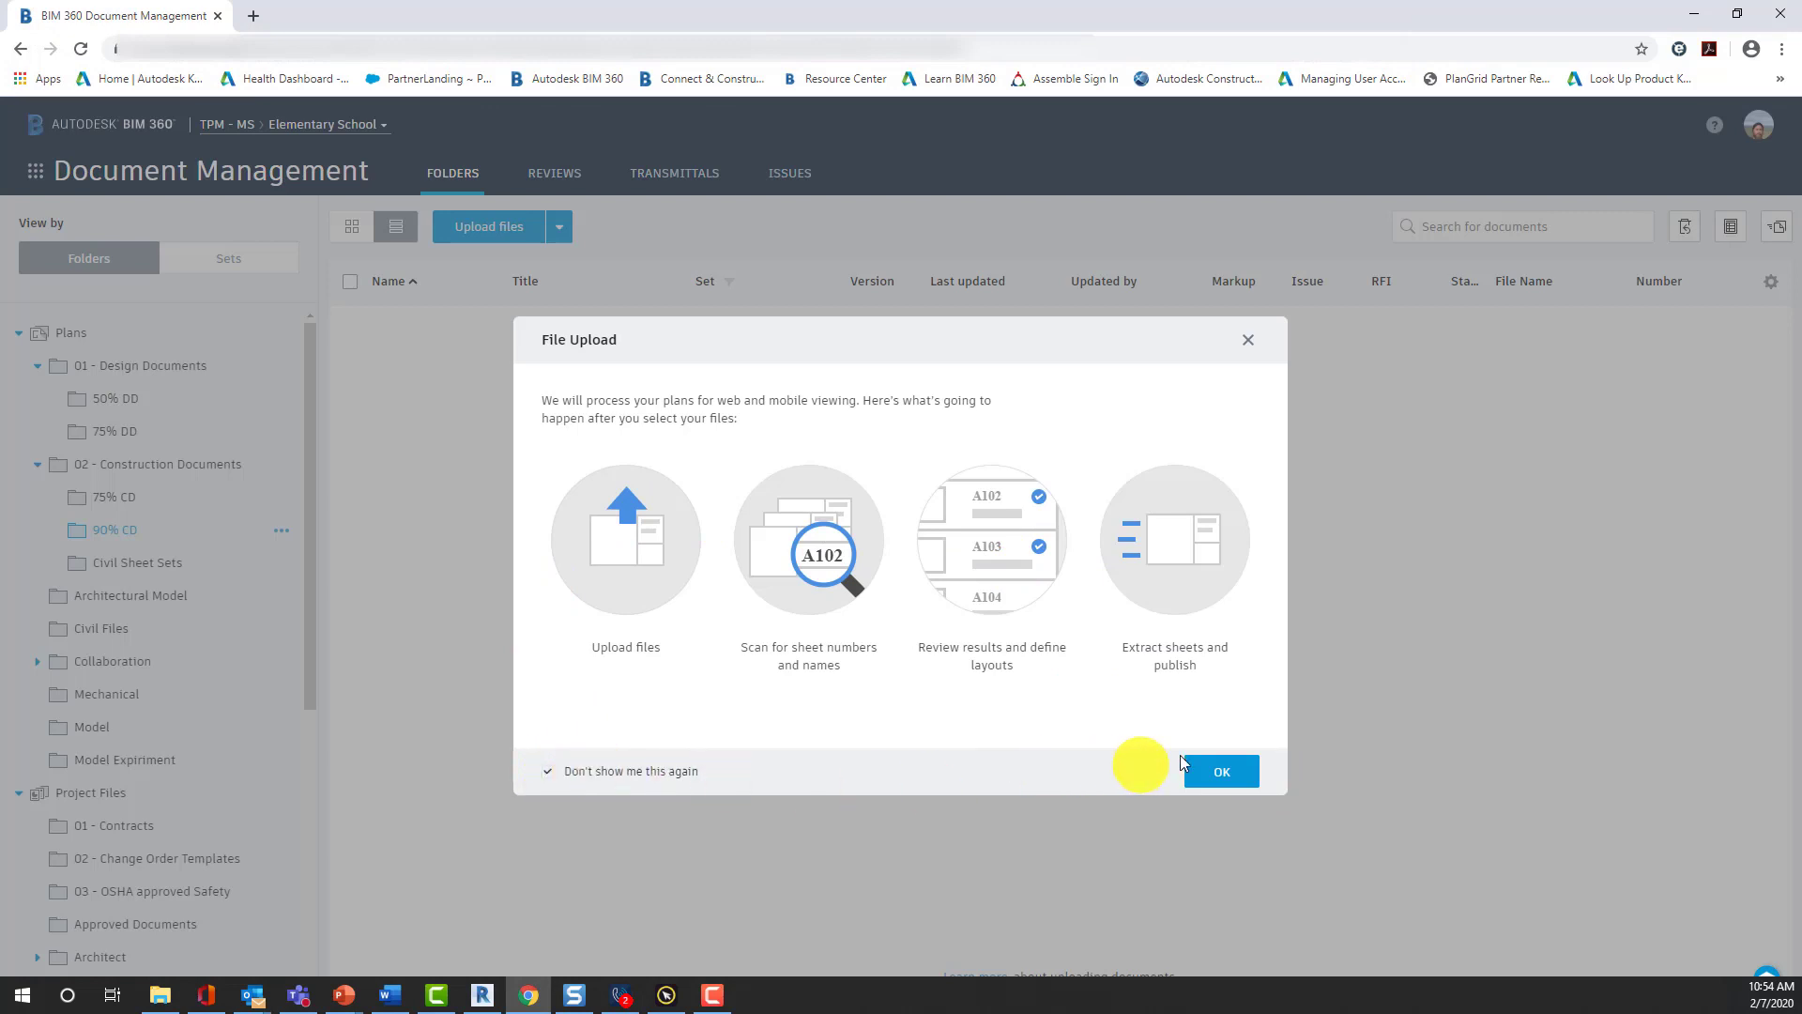
{"action": "left_click", "coordinate": [1218, 771]}
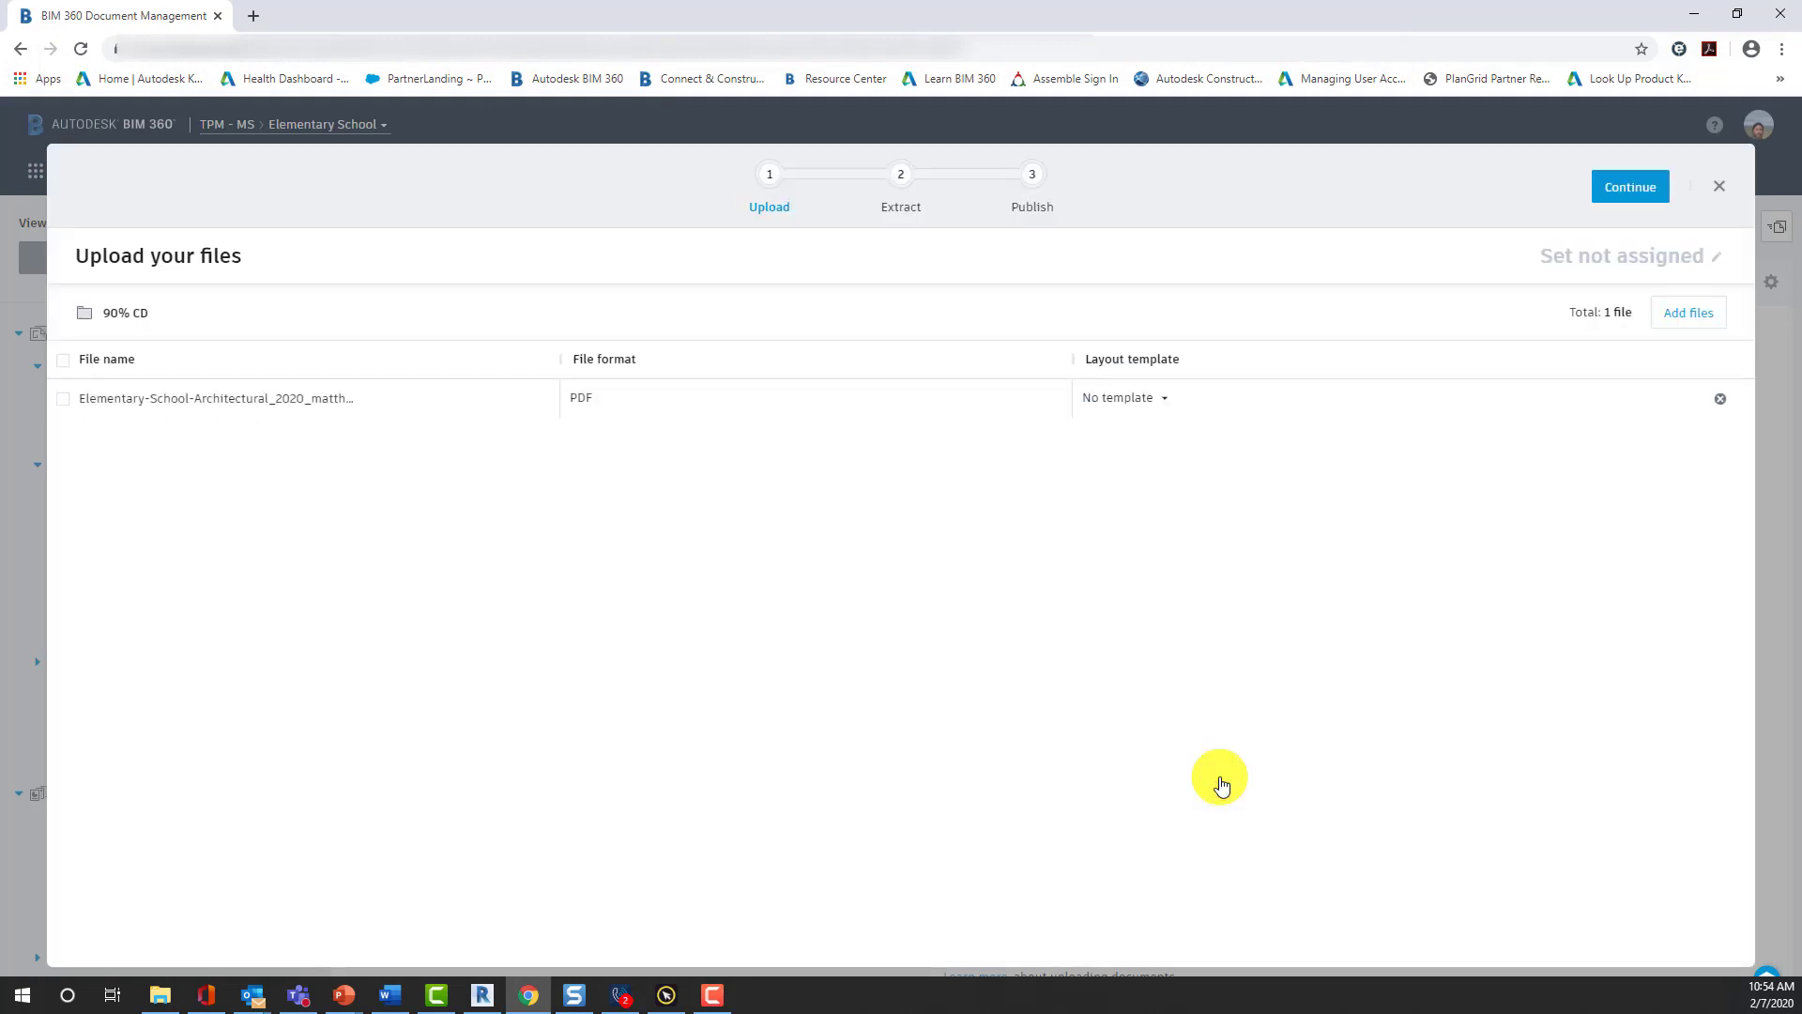
{"action": "left_click", "coordinate": [1164, 401]}
{"action": "left_click", "coordinate": [1166, 405]}
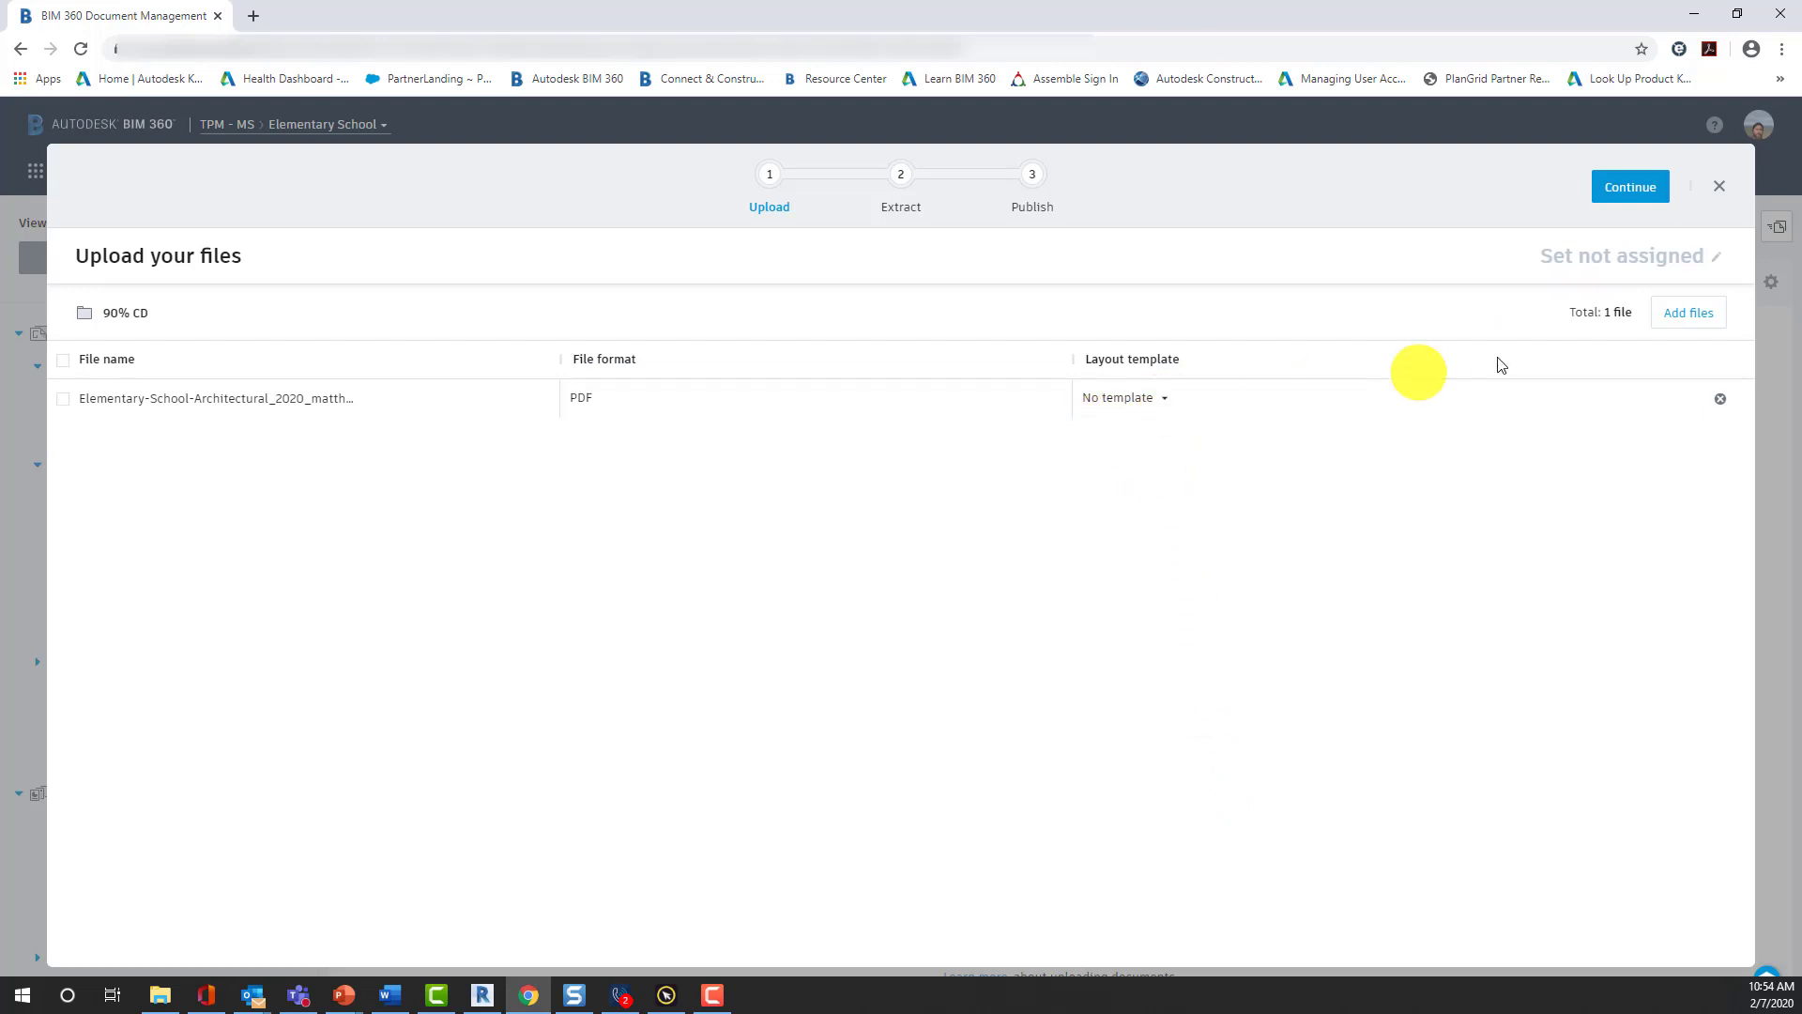
{"action": "left_click", "coordinate": [62, 398]}
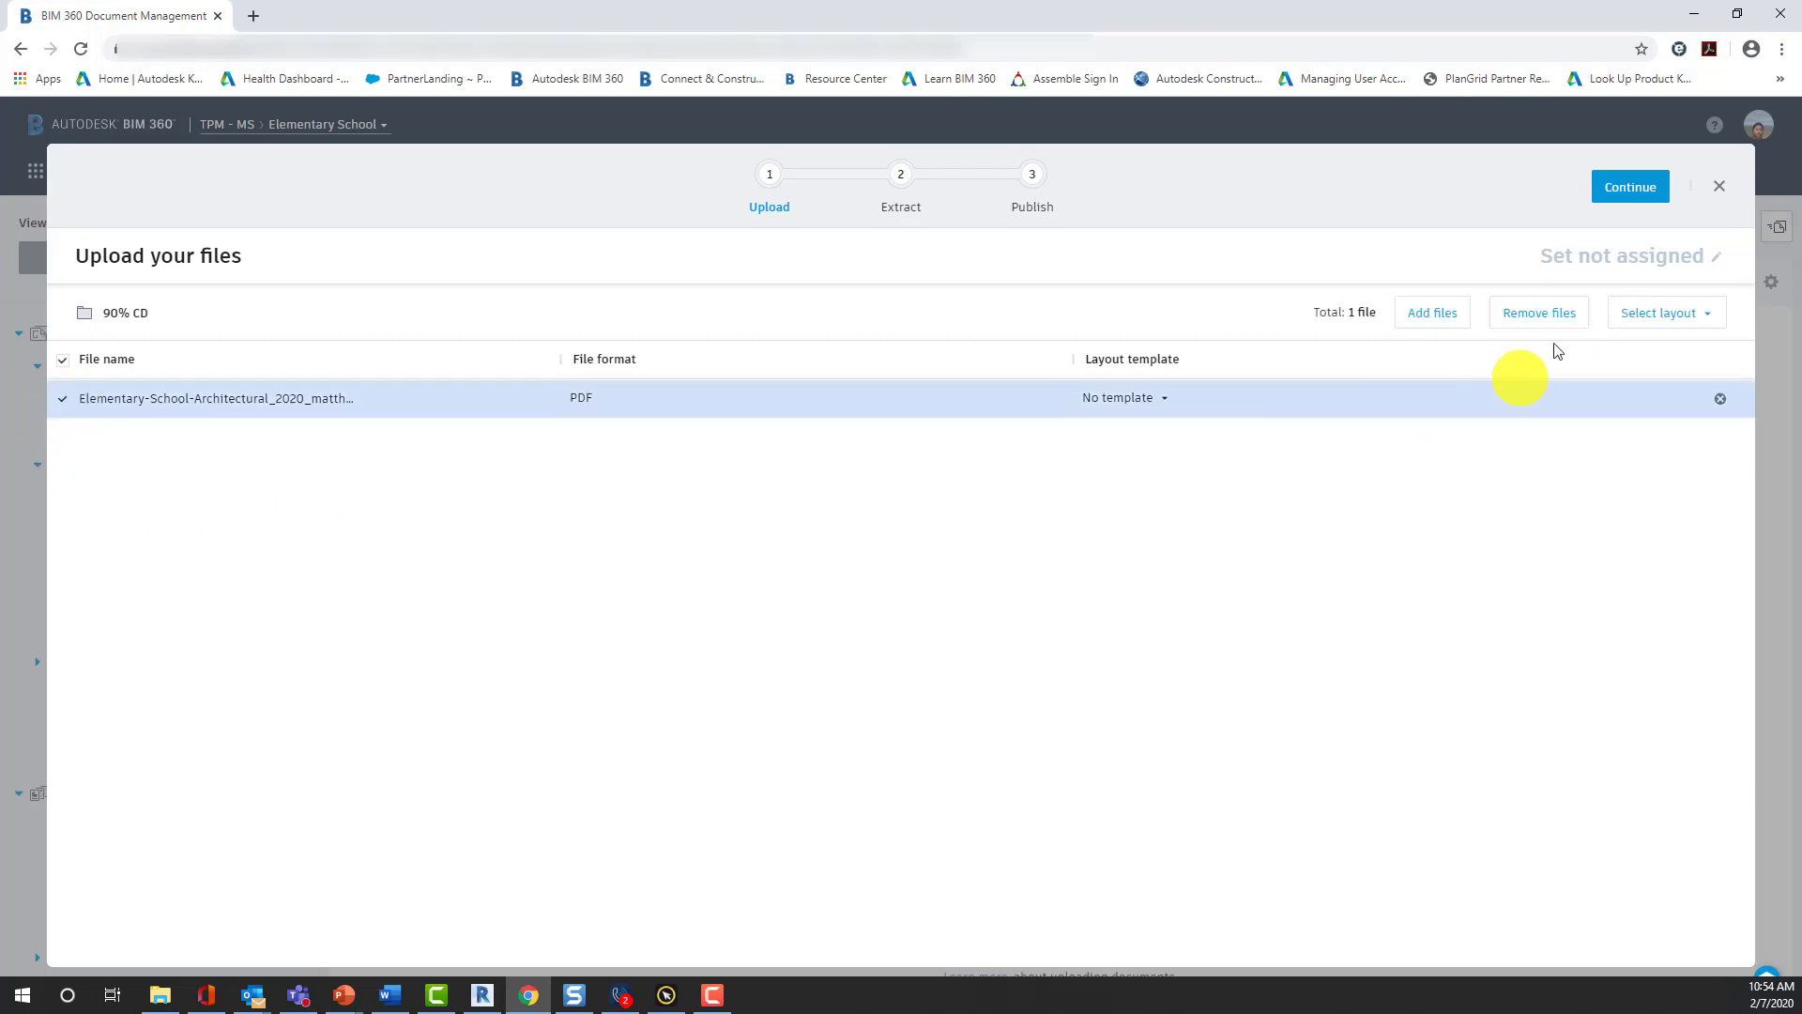
- Assign the upload to a new set named 90% CD with issuance date Feb 7, 2020
{"action": "left_click", "coordinate": [1631, 259]}
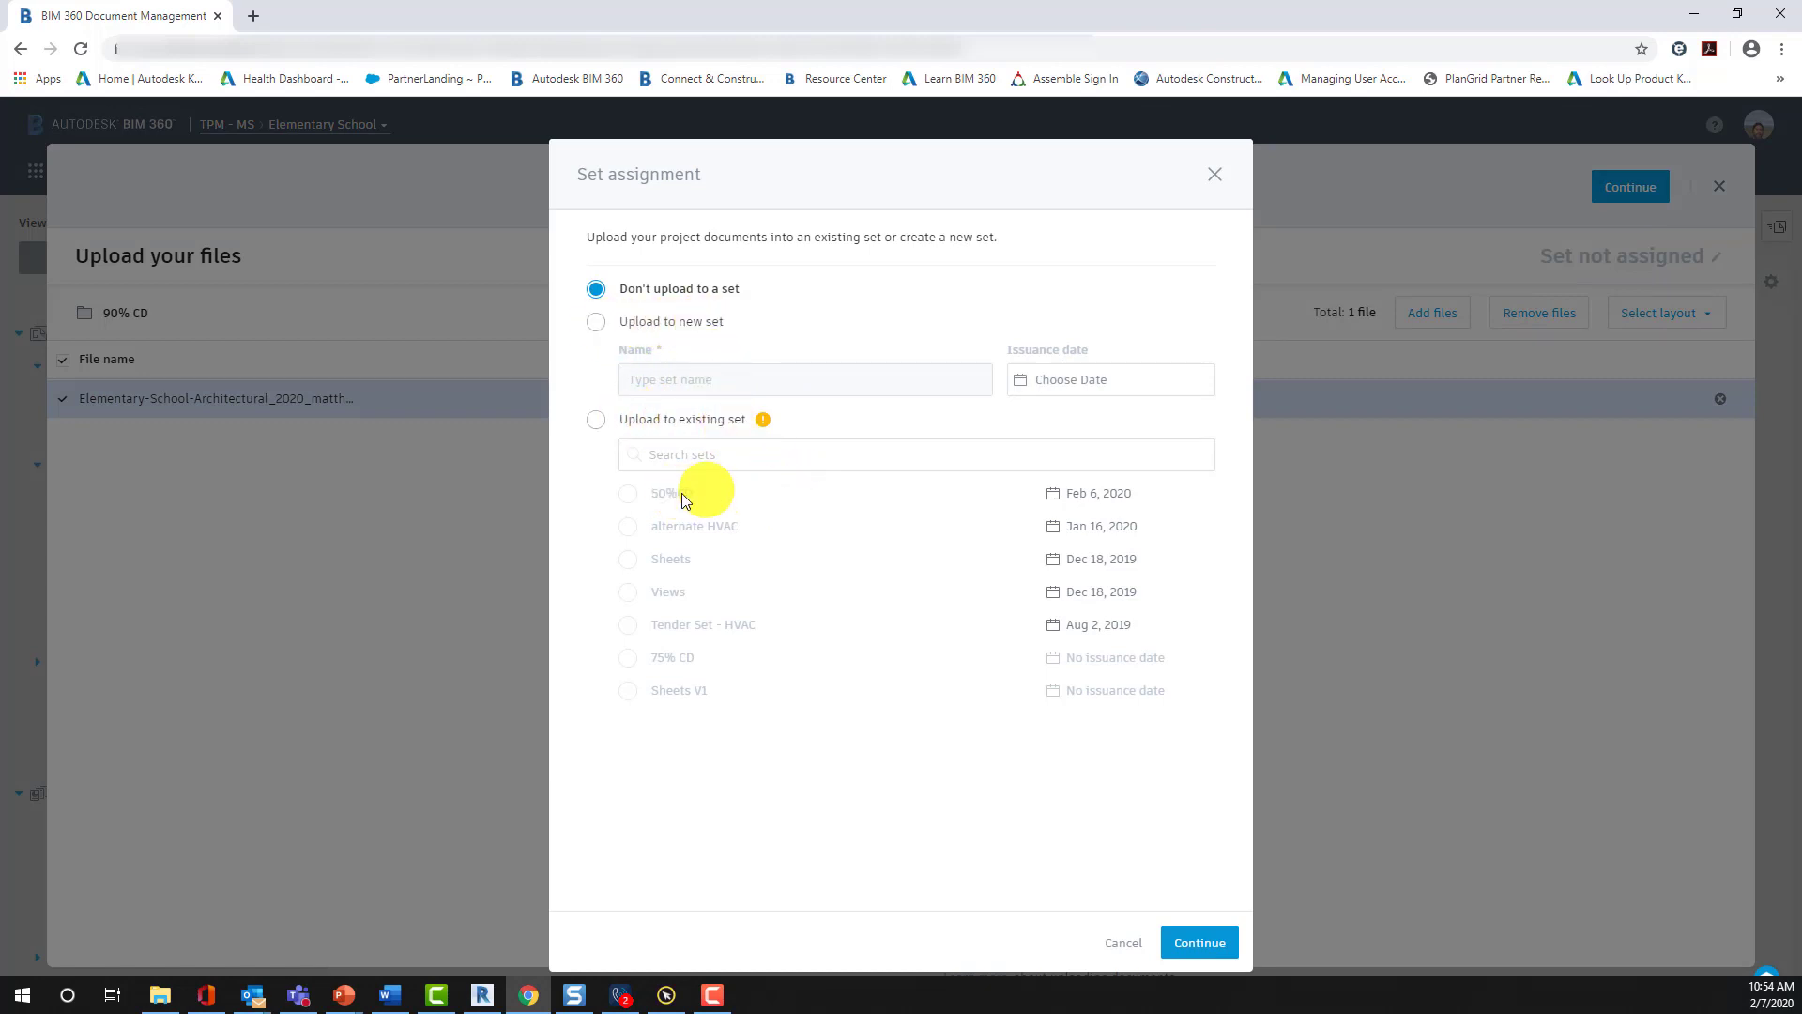
{"action": "left_click", "coordinate": [597, 322]}
{"action": "left_click", "coordinate": [662, 376]}
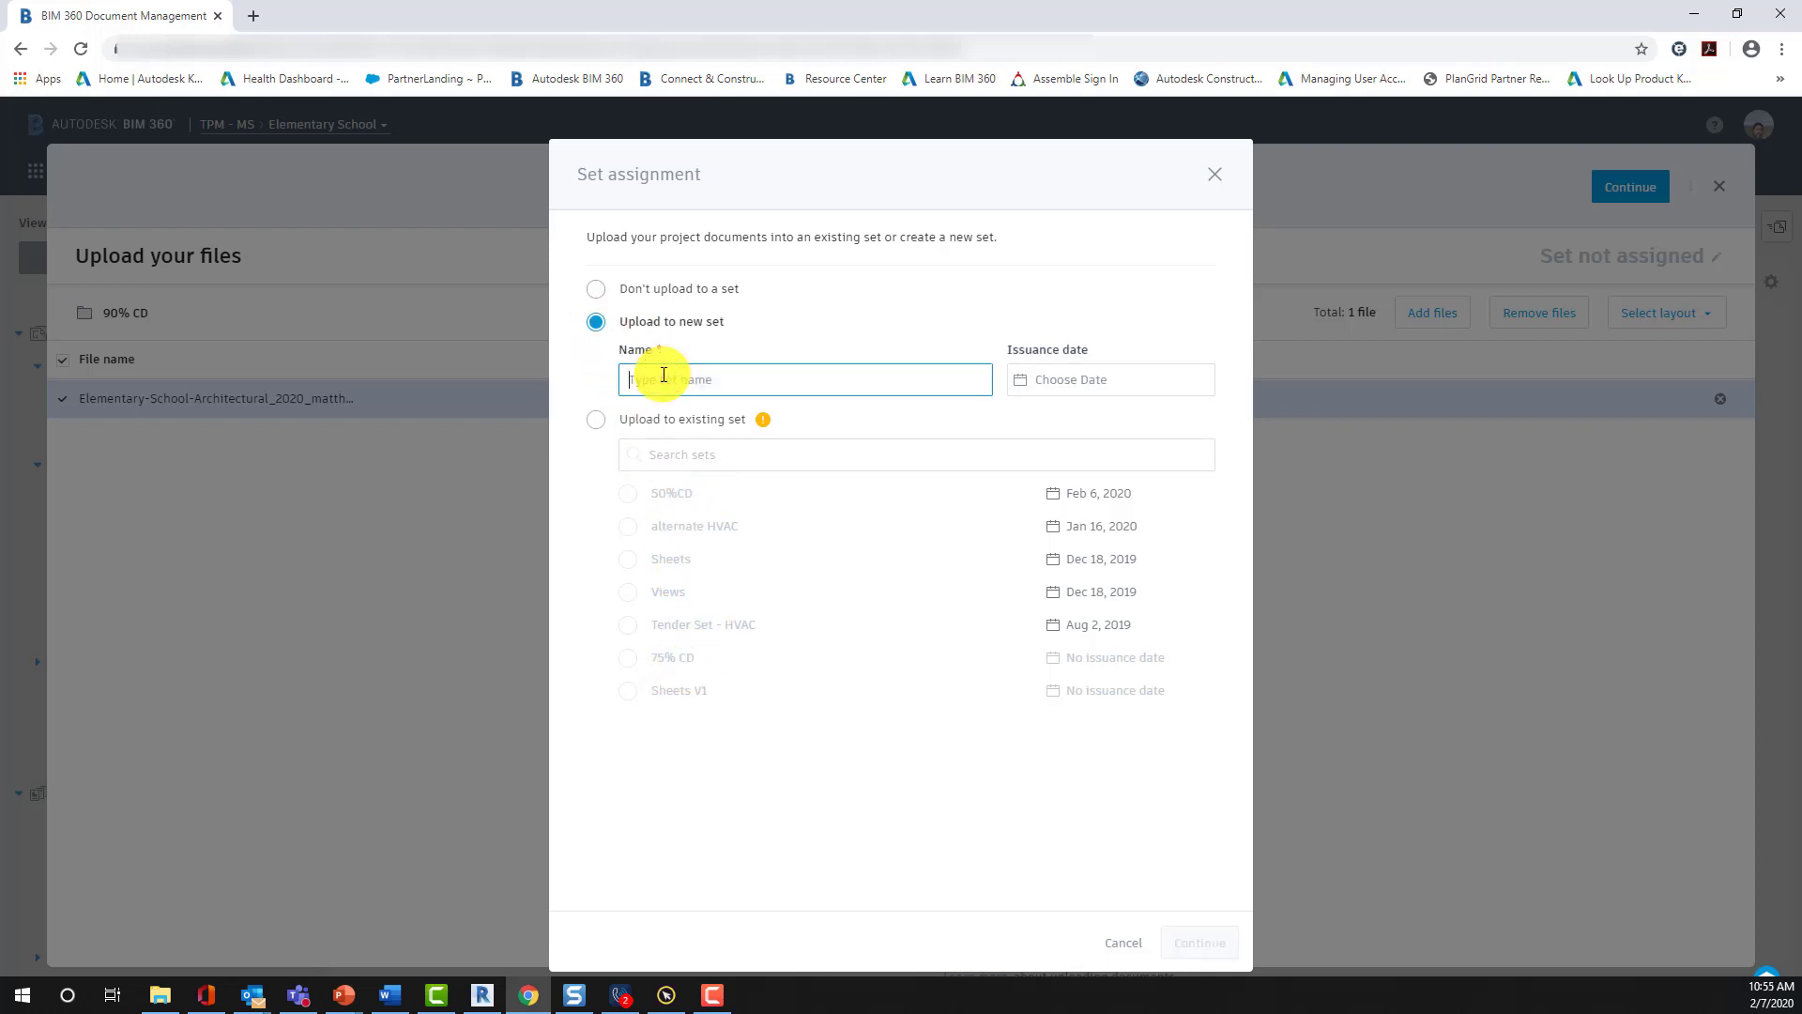
{"action": "mouse_move", "coordinate": [766, 420]}
{"action": "type", "text": "9"}
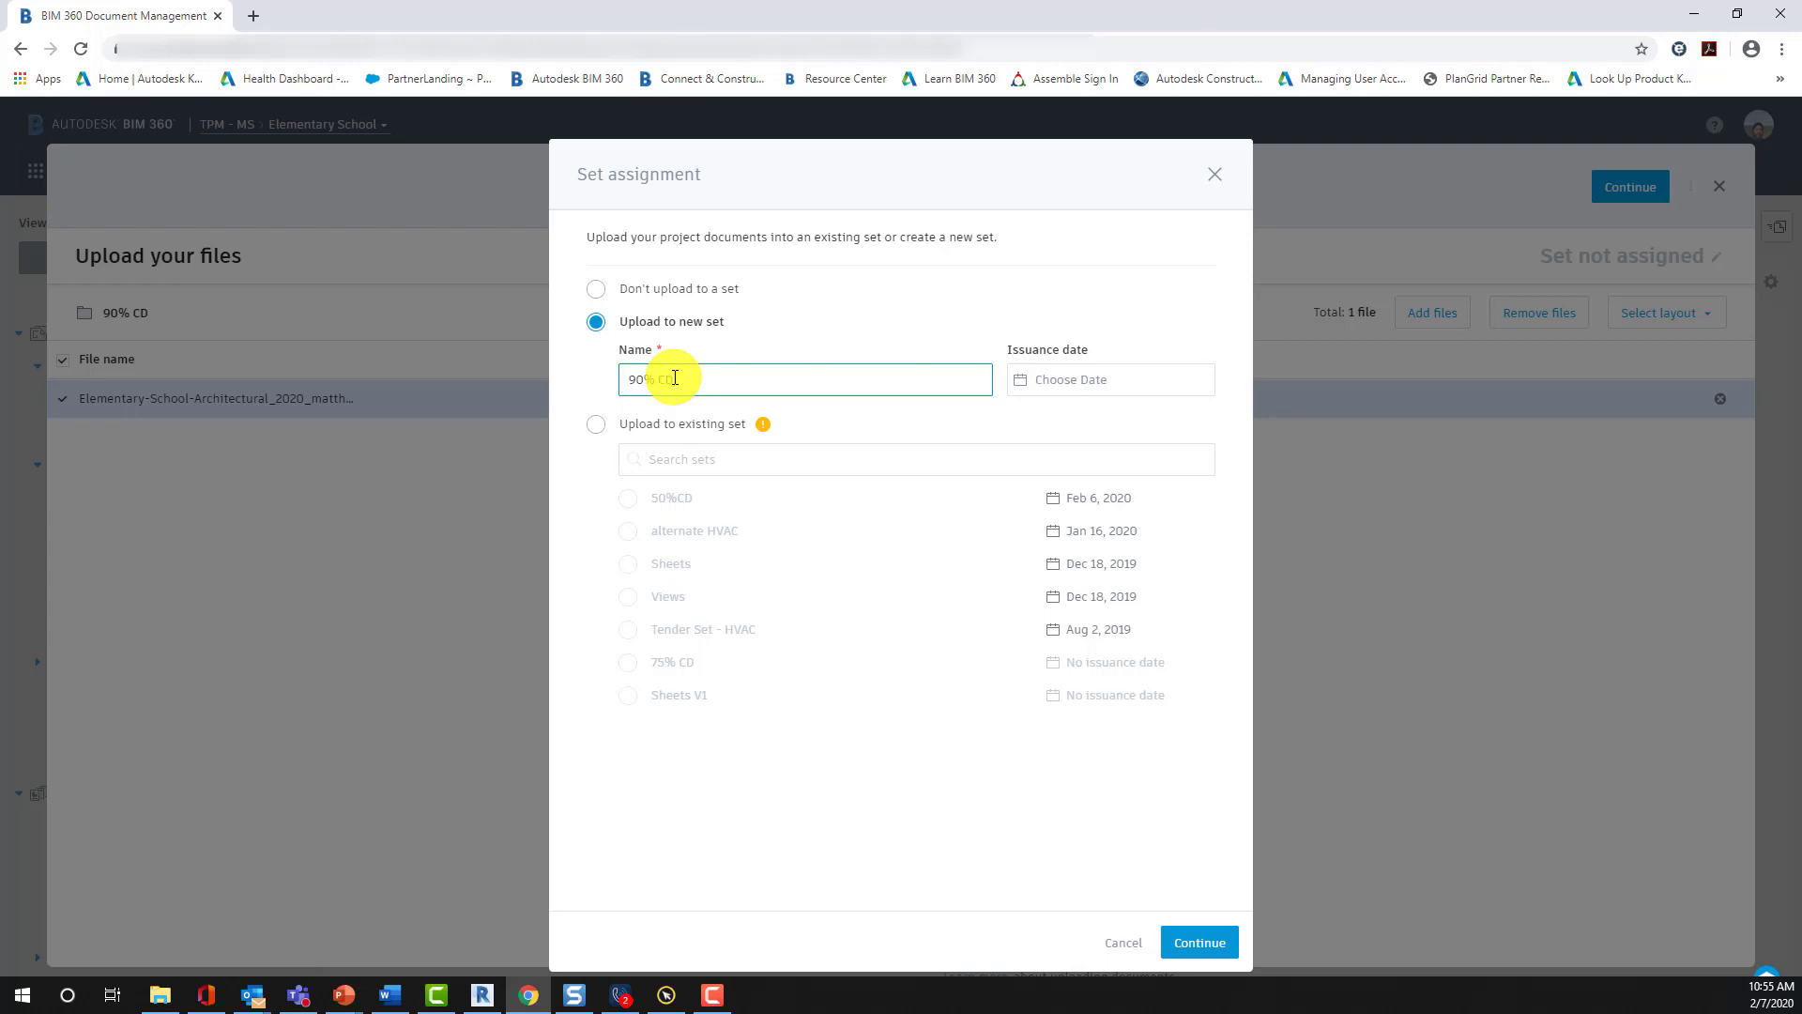
{"action": "left_click", "coordinate": [1036, 380]}
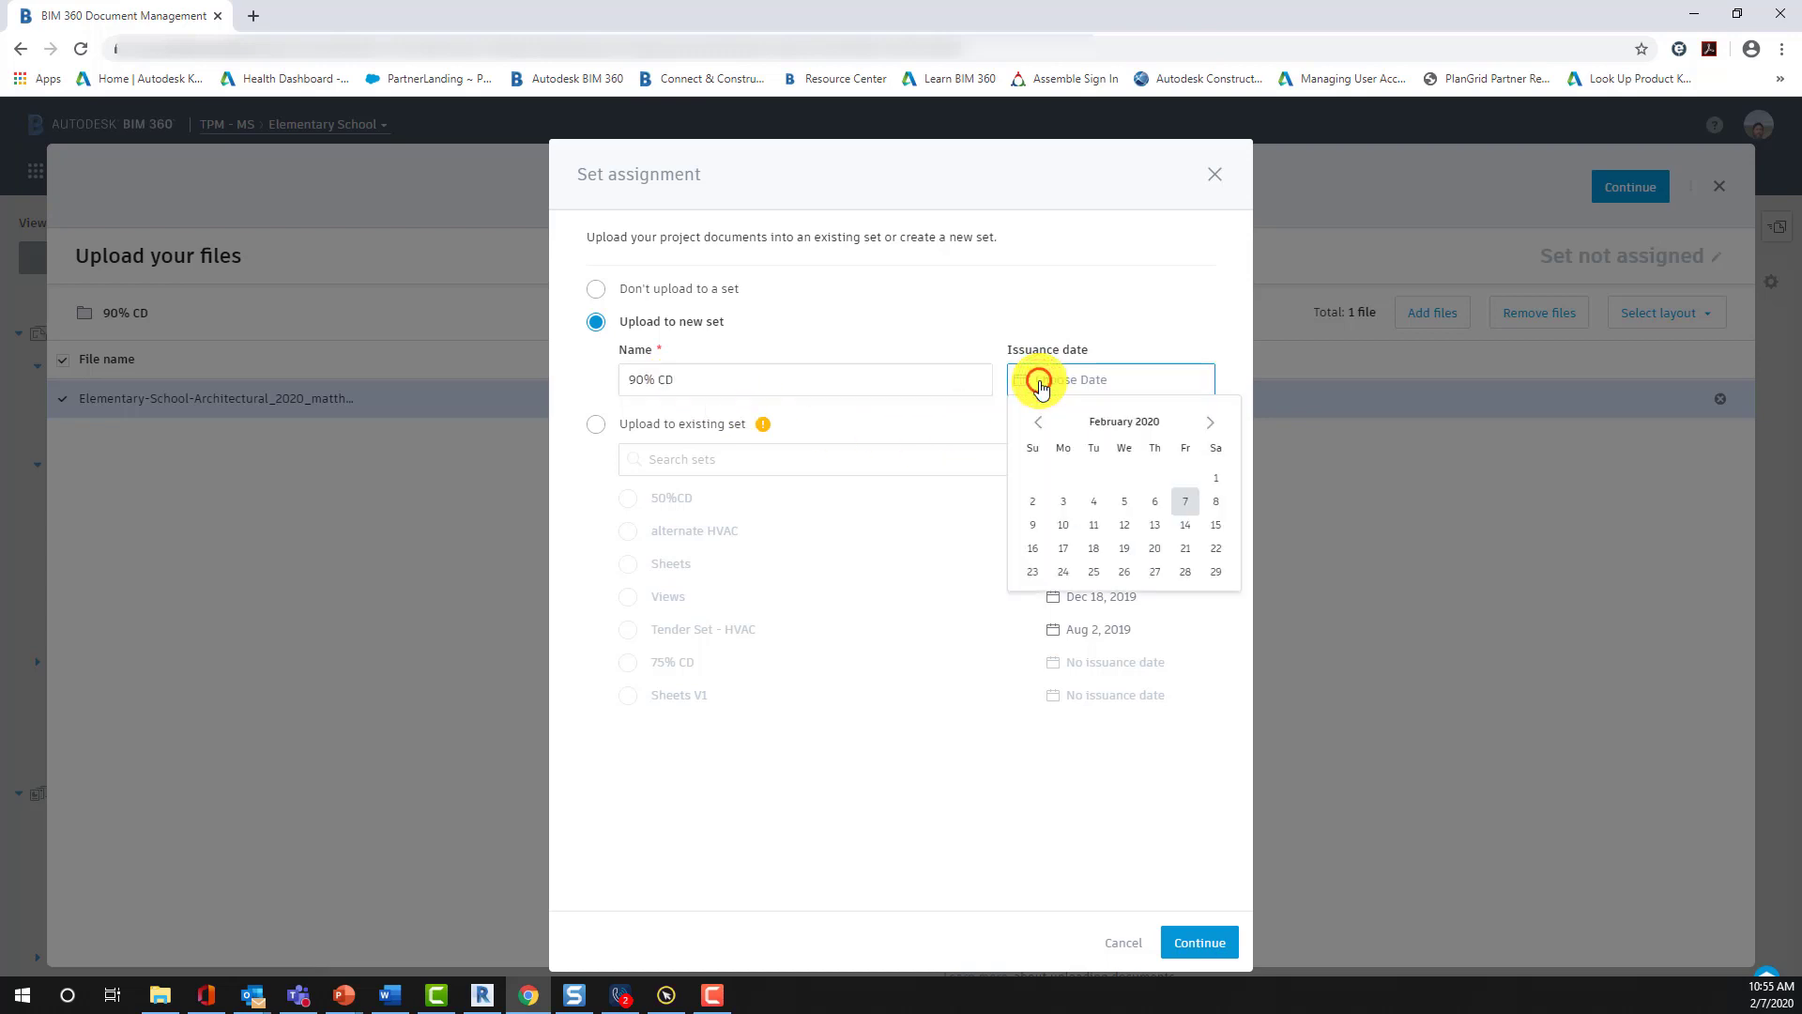
{"action": "left_click", "coordinate": [1188, 501]}
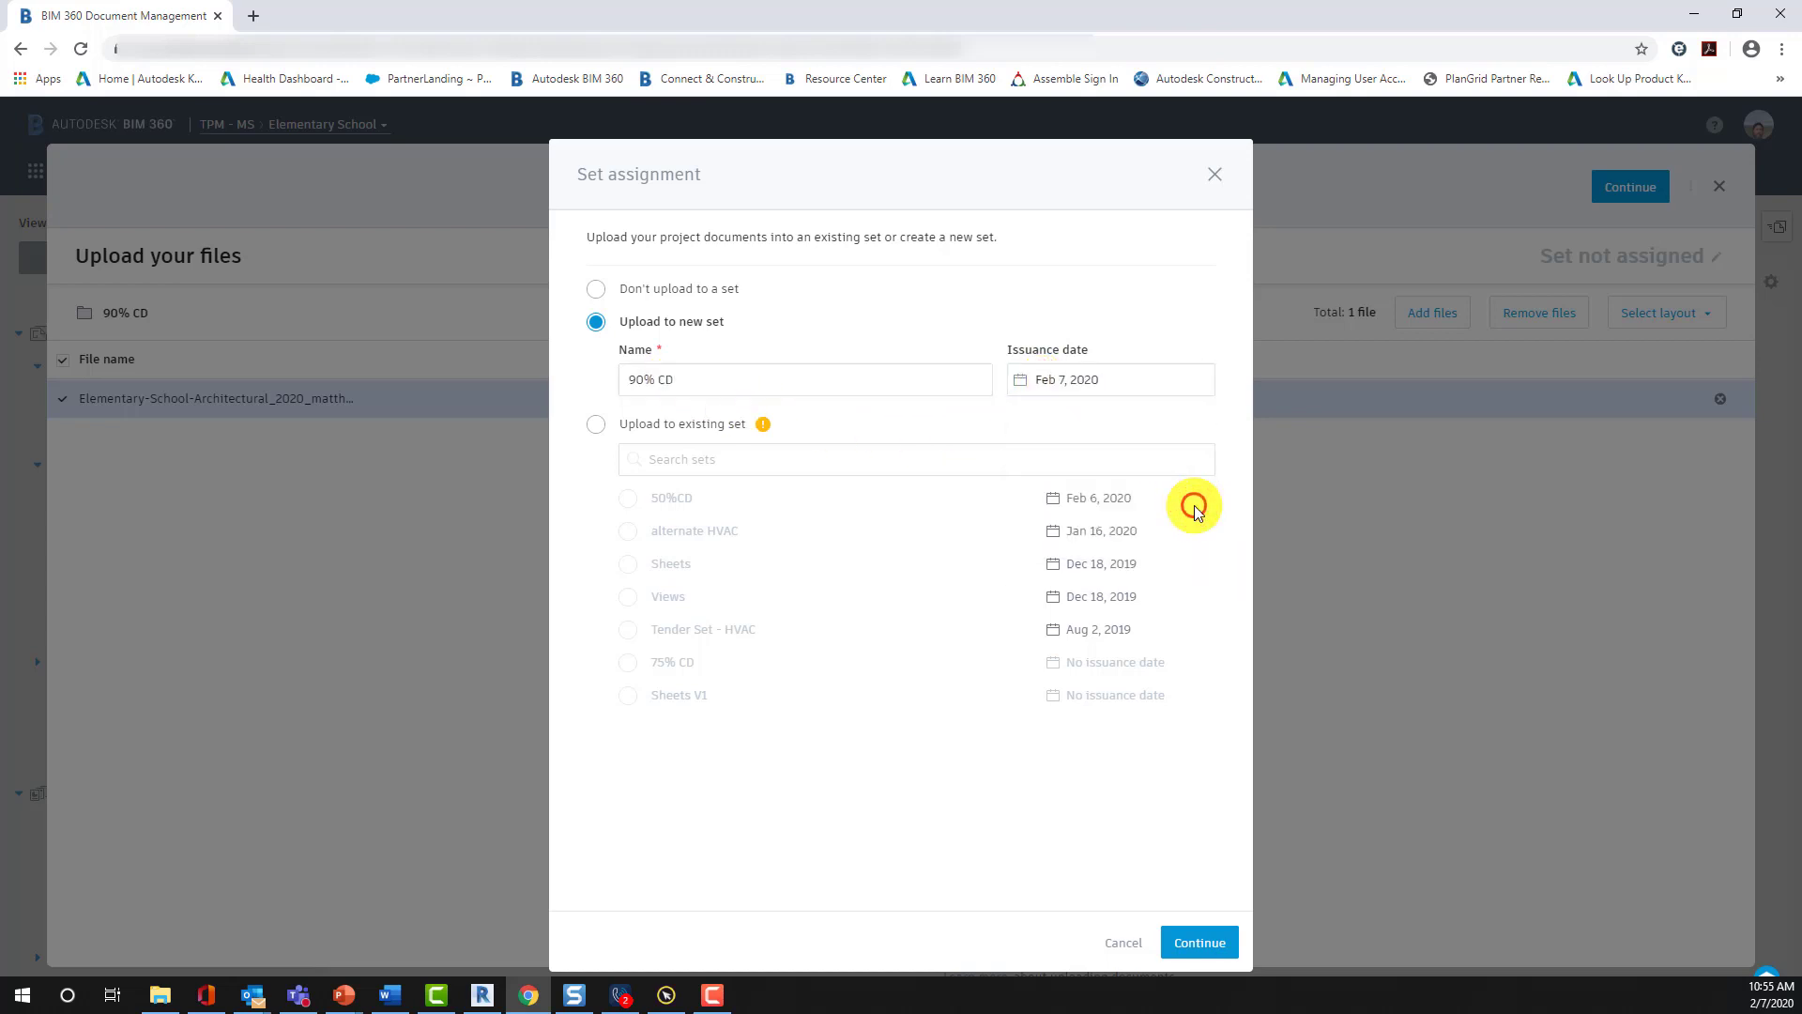
{"action": "left_click", "coordinate": [1193, 934]}
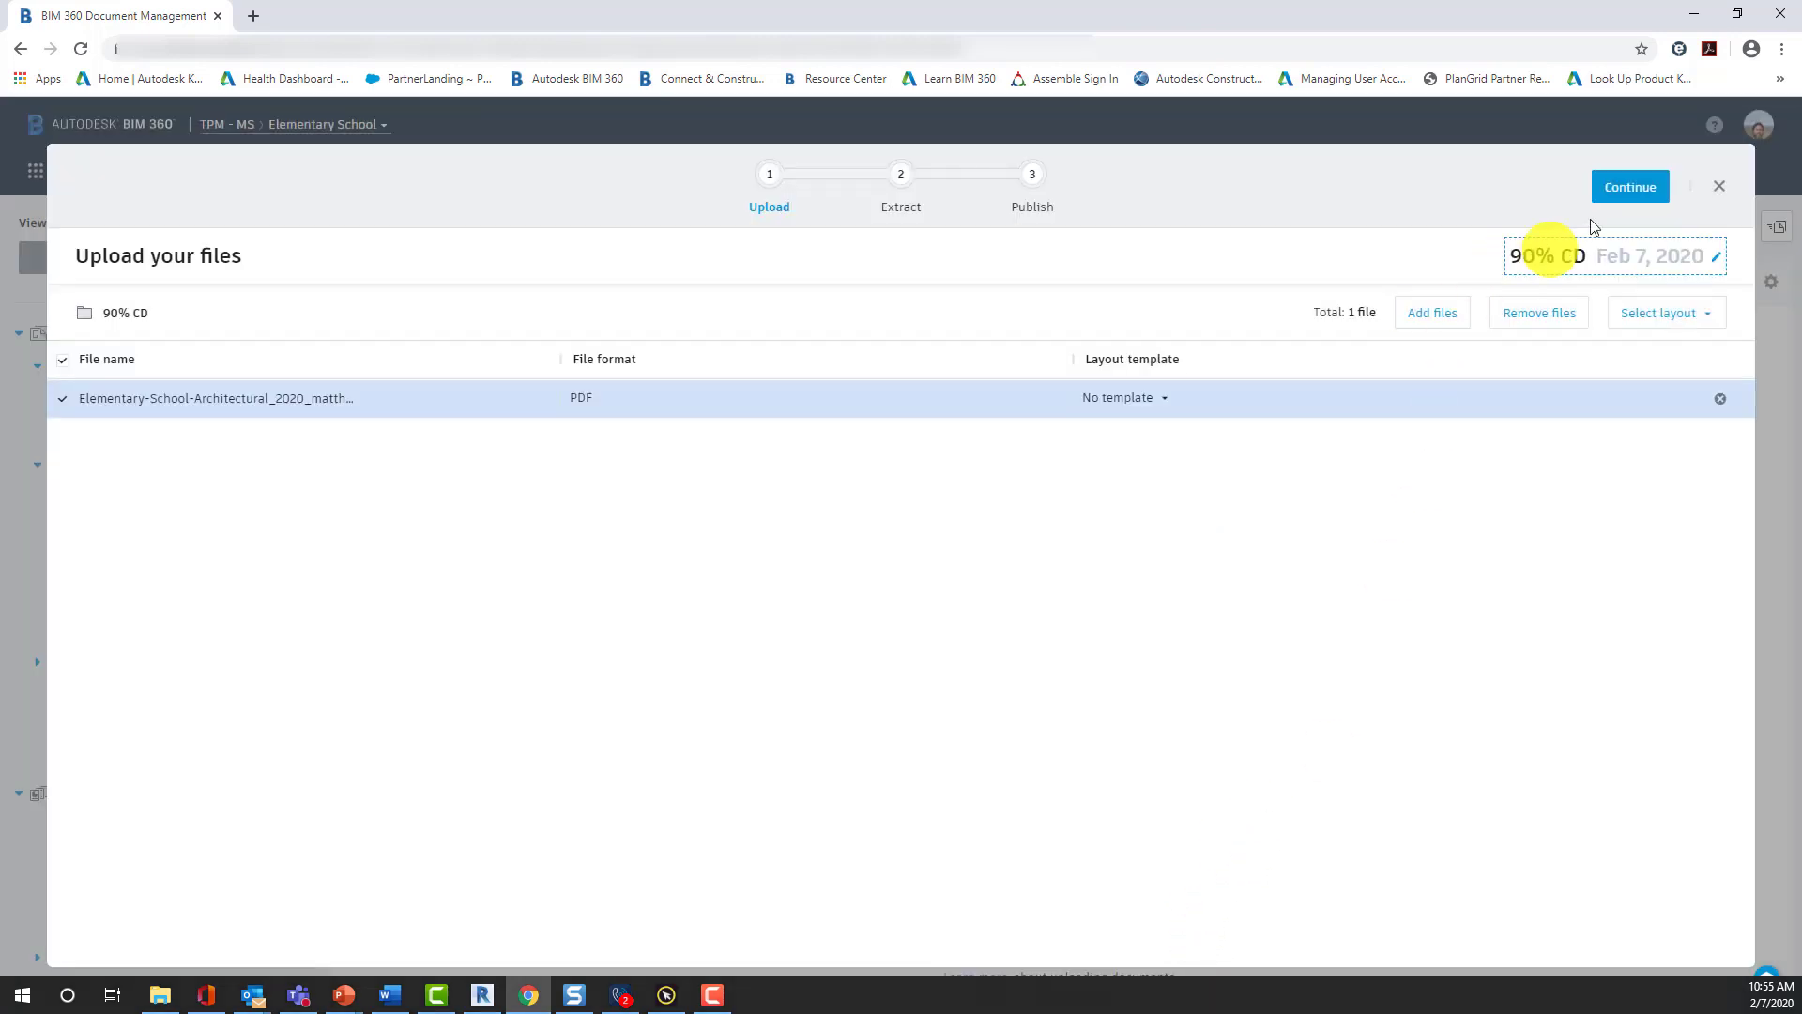
- Start sheet extraction and return to the folder view while it processes
{"action": "left_click", "coordinate": [1621, 191]}
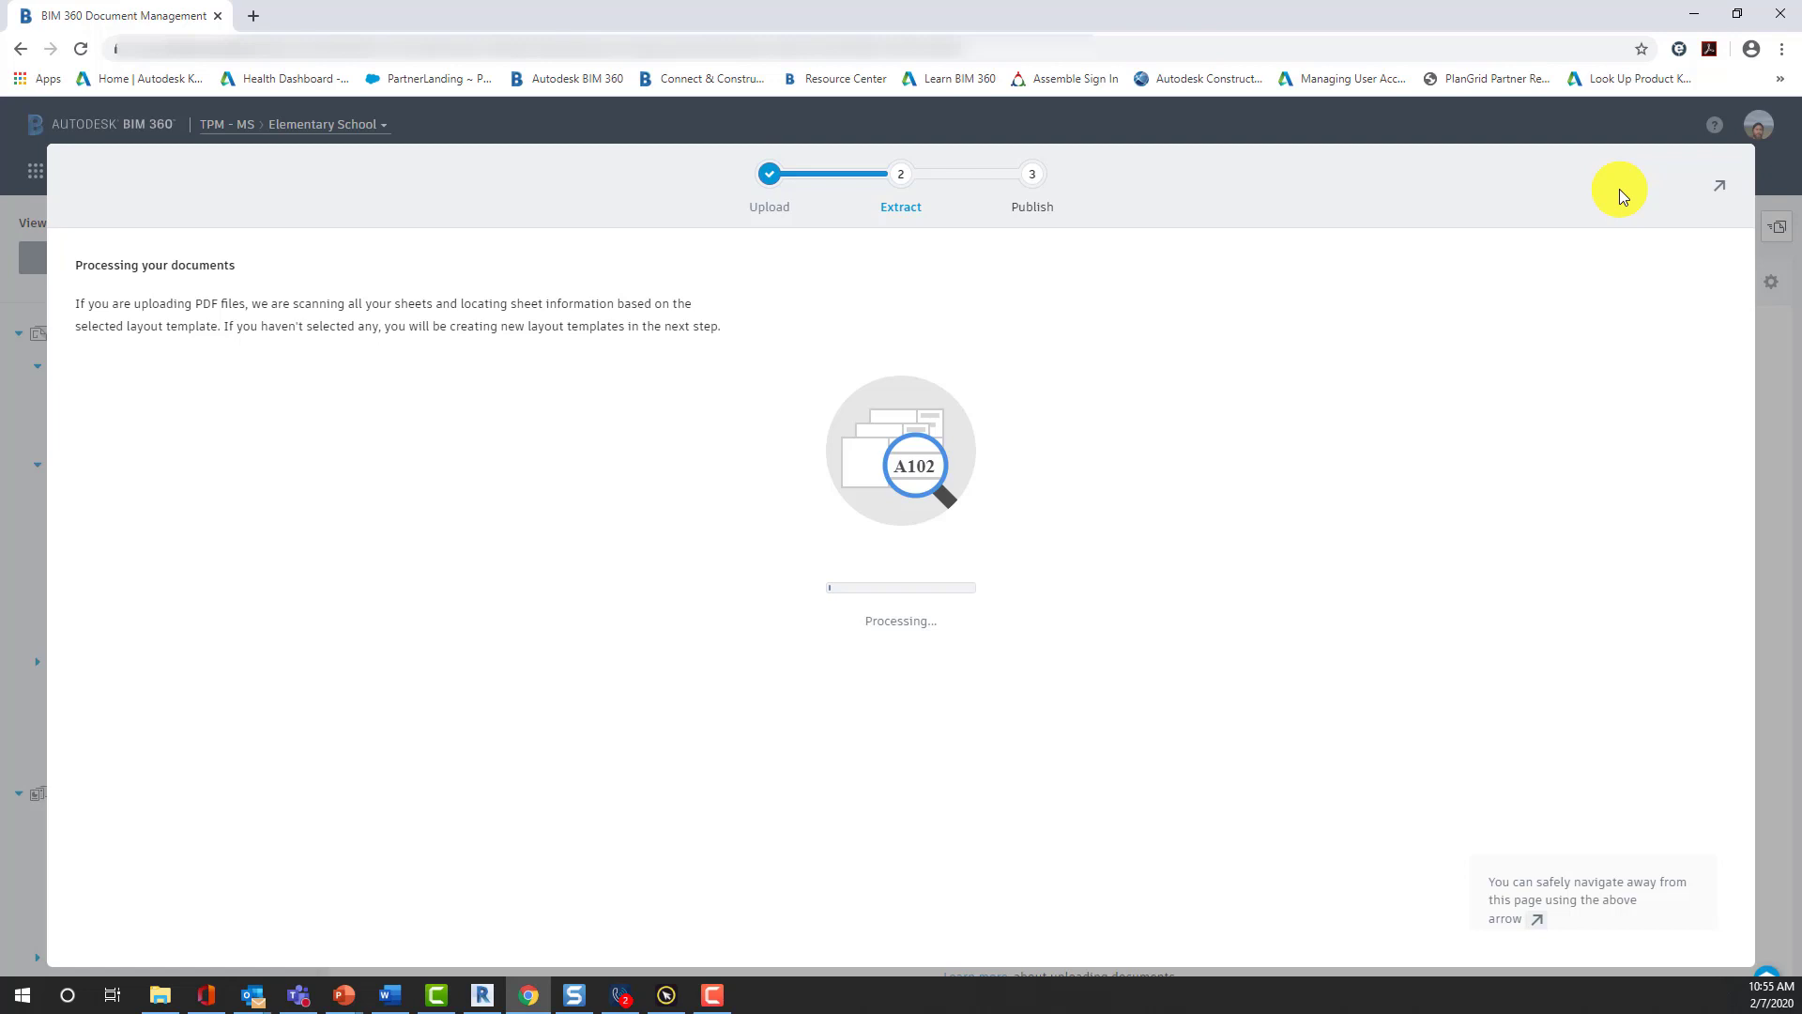
{"action": "left_click", "coordinate": [1717, 190]}
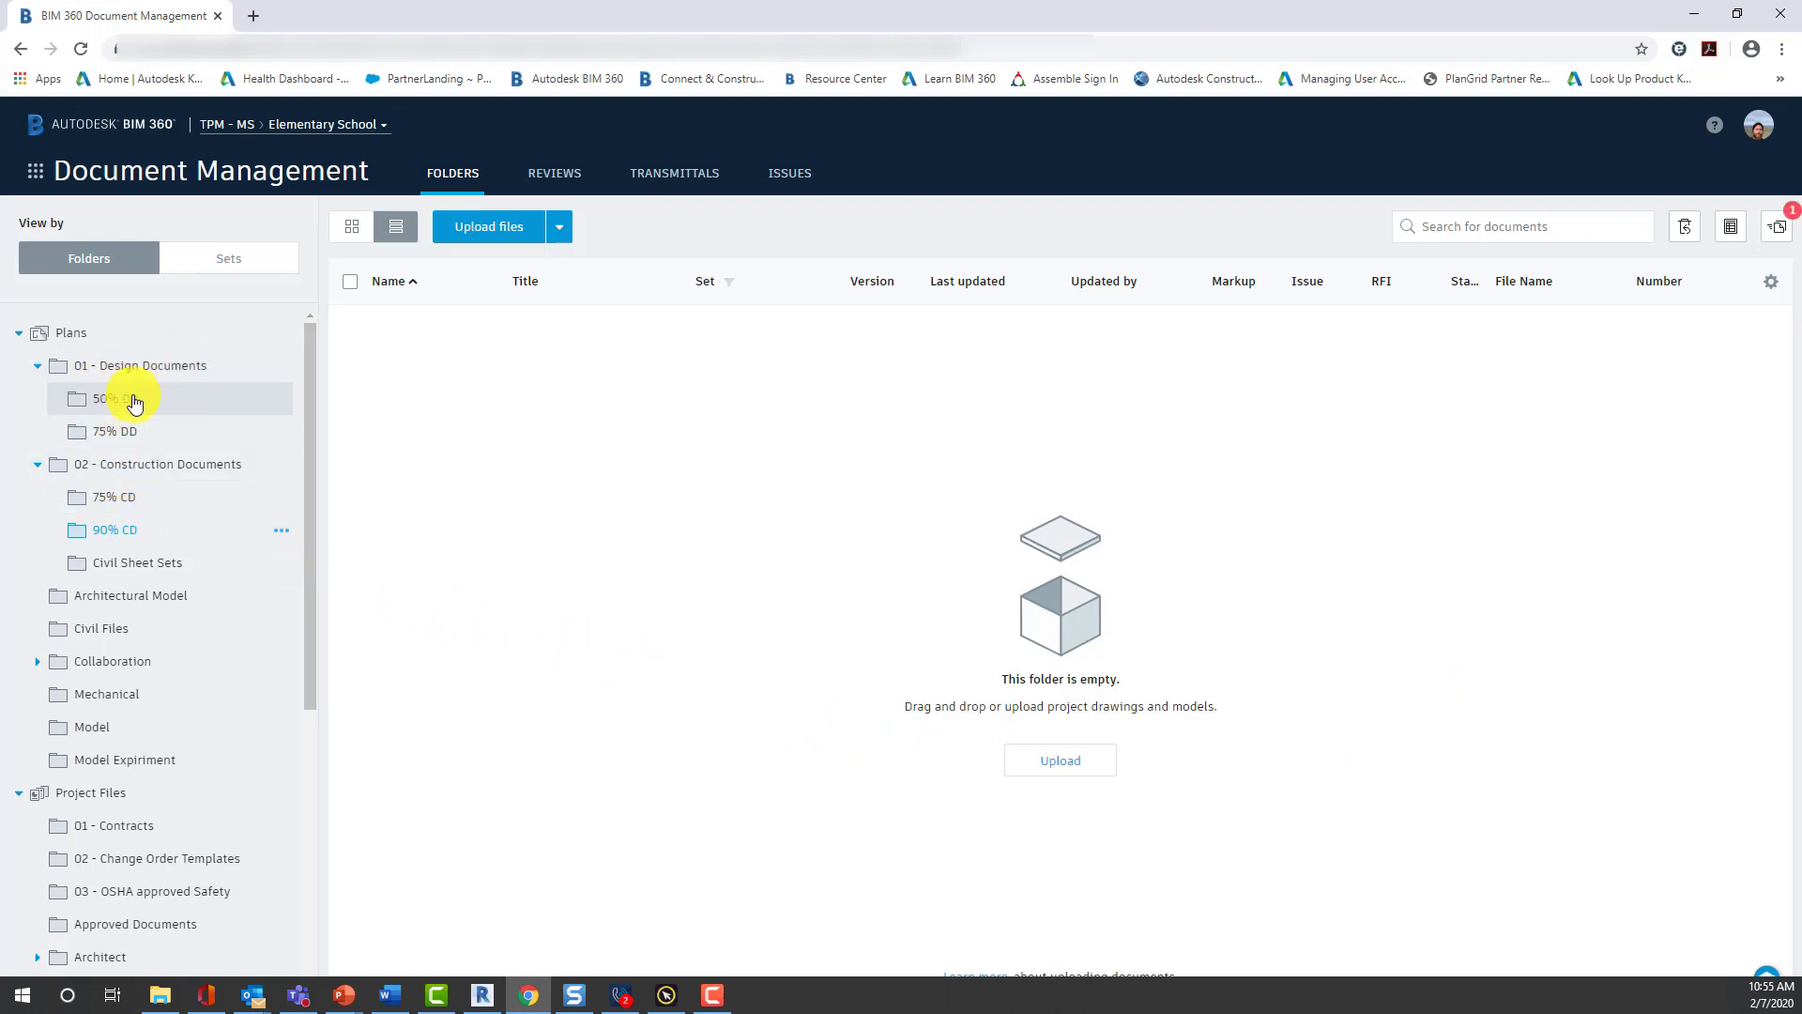
- Review the twelve sheets in the 75% DD folder, then switch back to Revit
{"action": "left_click", "coordinate": [112, 427]}
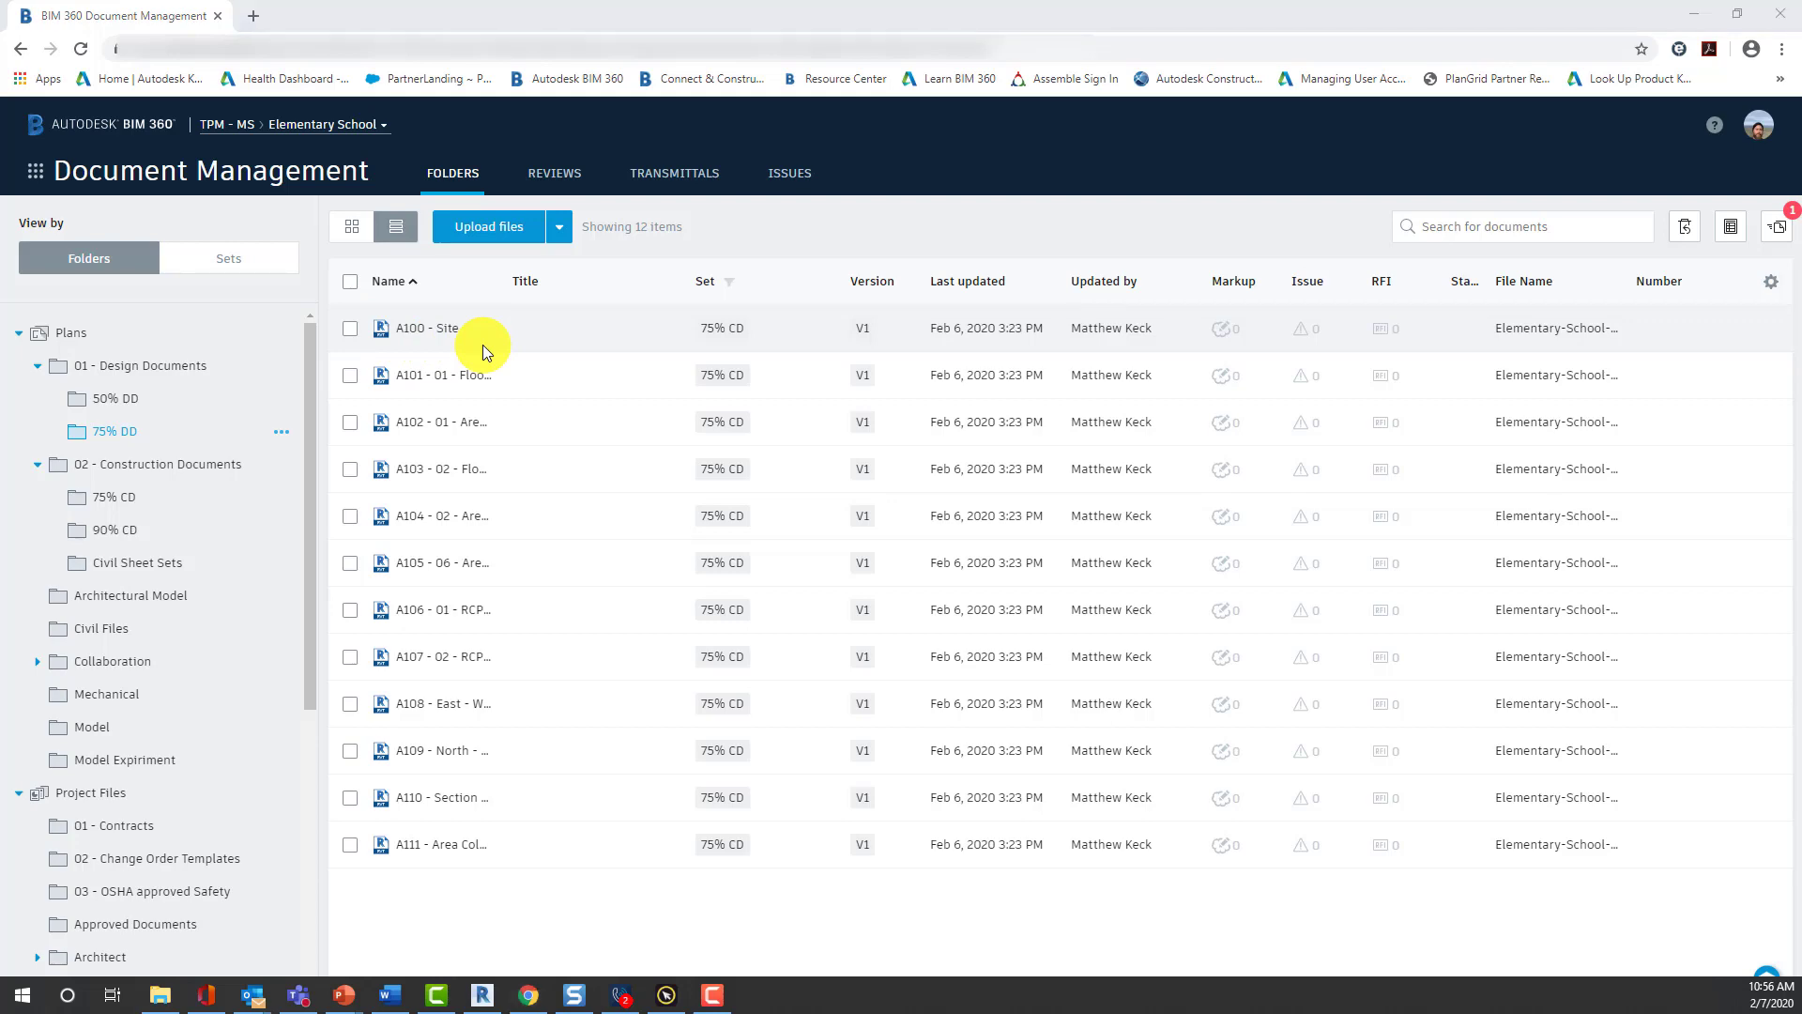
{"action": "key", "text": "alt+Tab"}
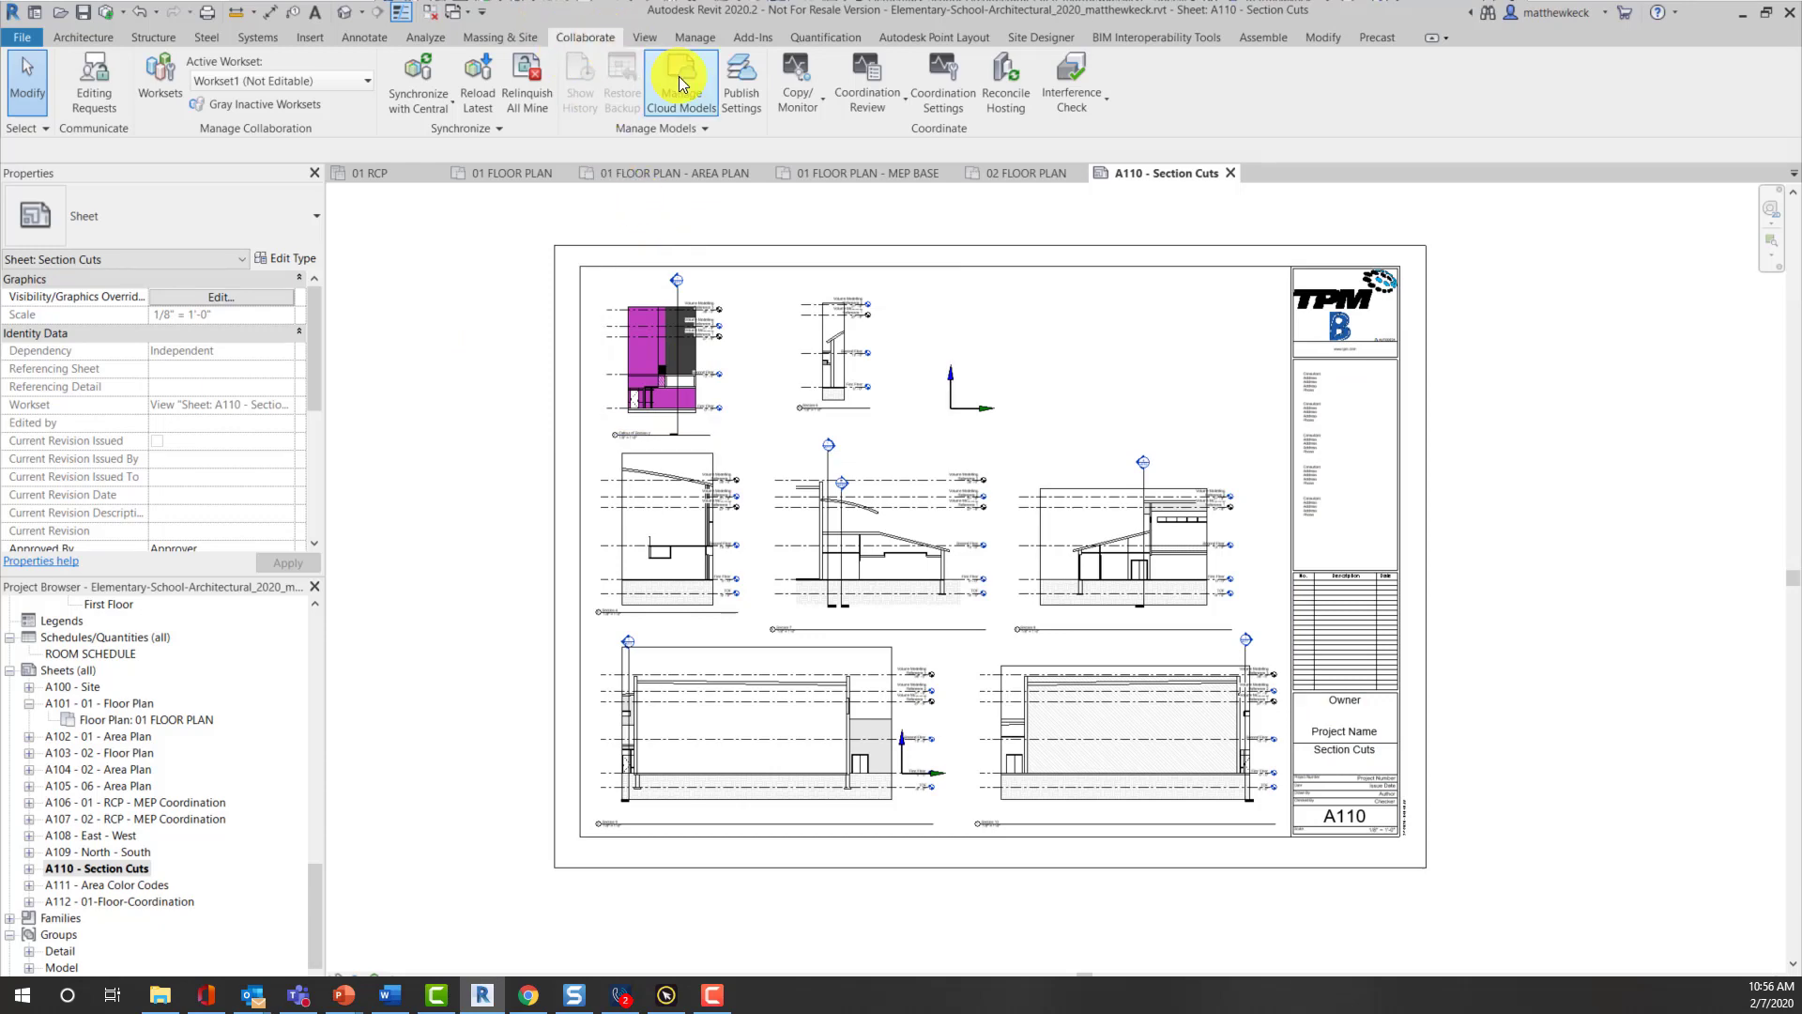
- Include the Design Sheets set (A100–A112) in Publish Settings and save it
{"action": "left_click", "coordinate": [734, 83]}
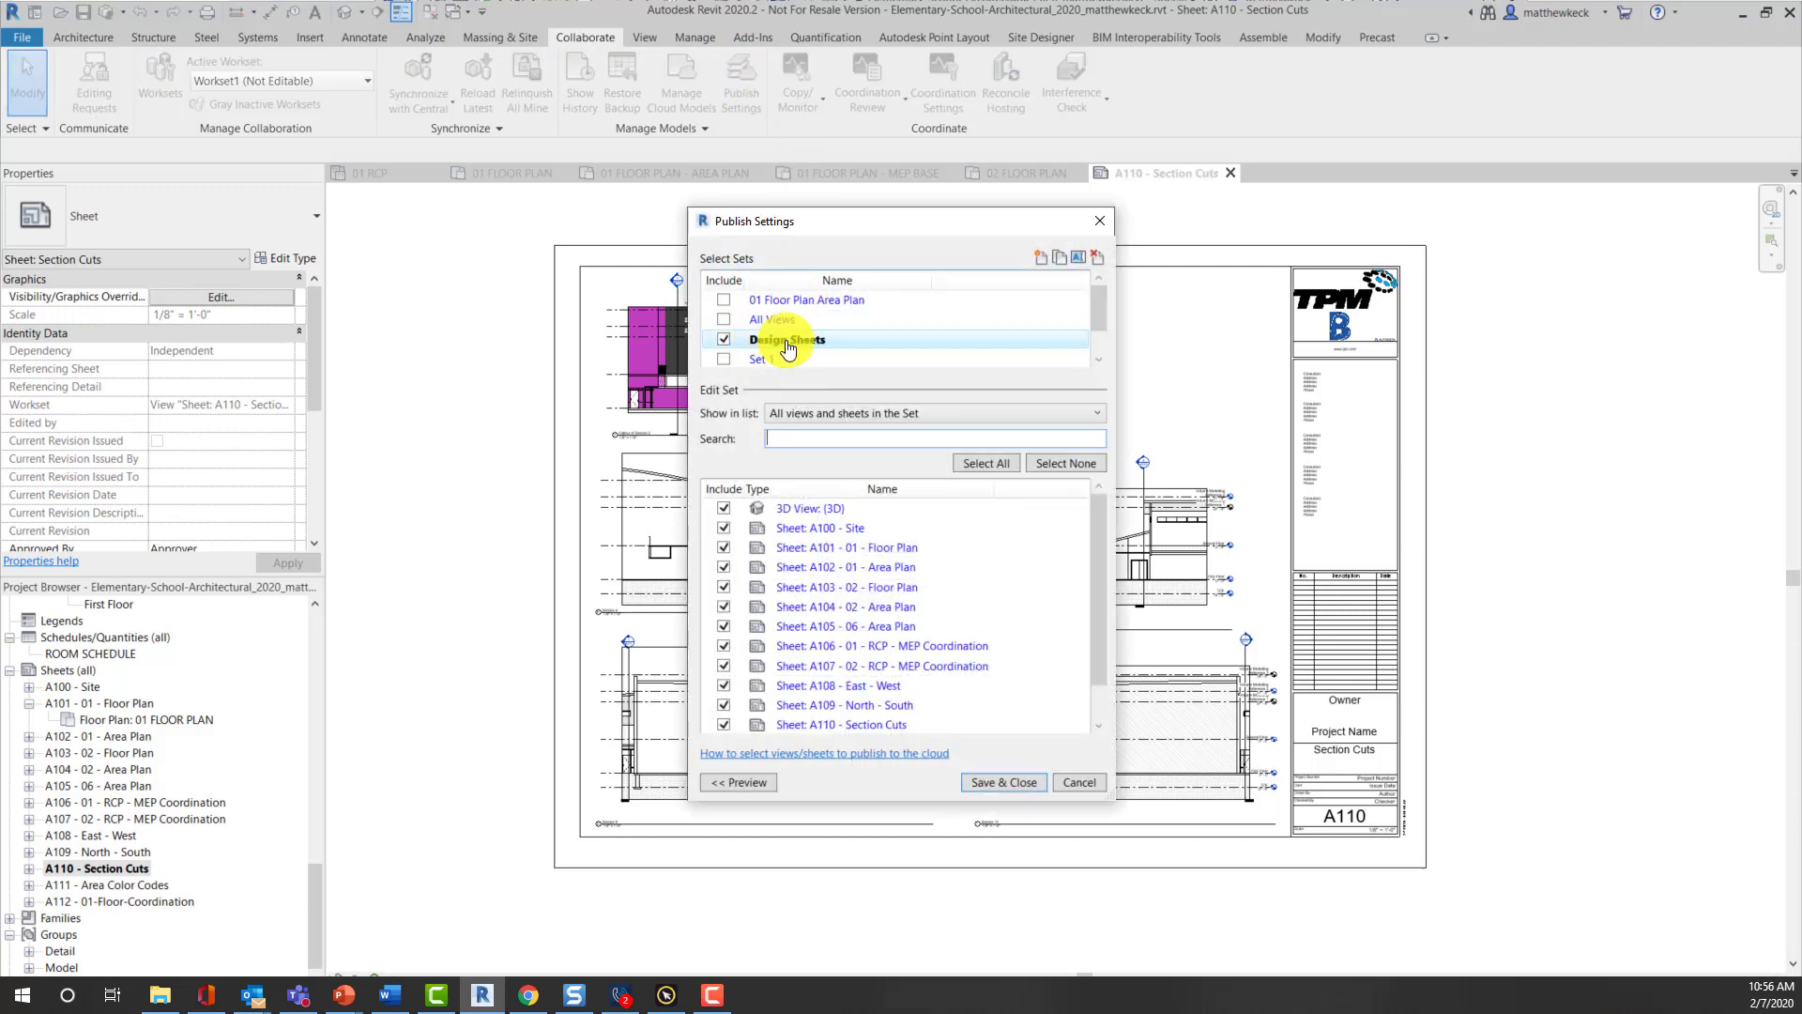
{"action": "scroll", "coordinate": [746, 563], "scroll_direction": "down", "scroll_amount": 2}
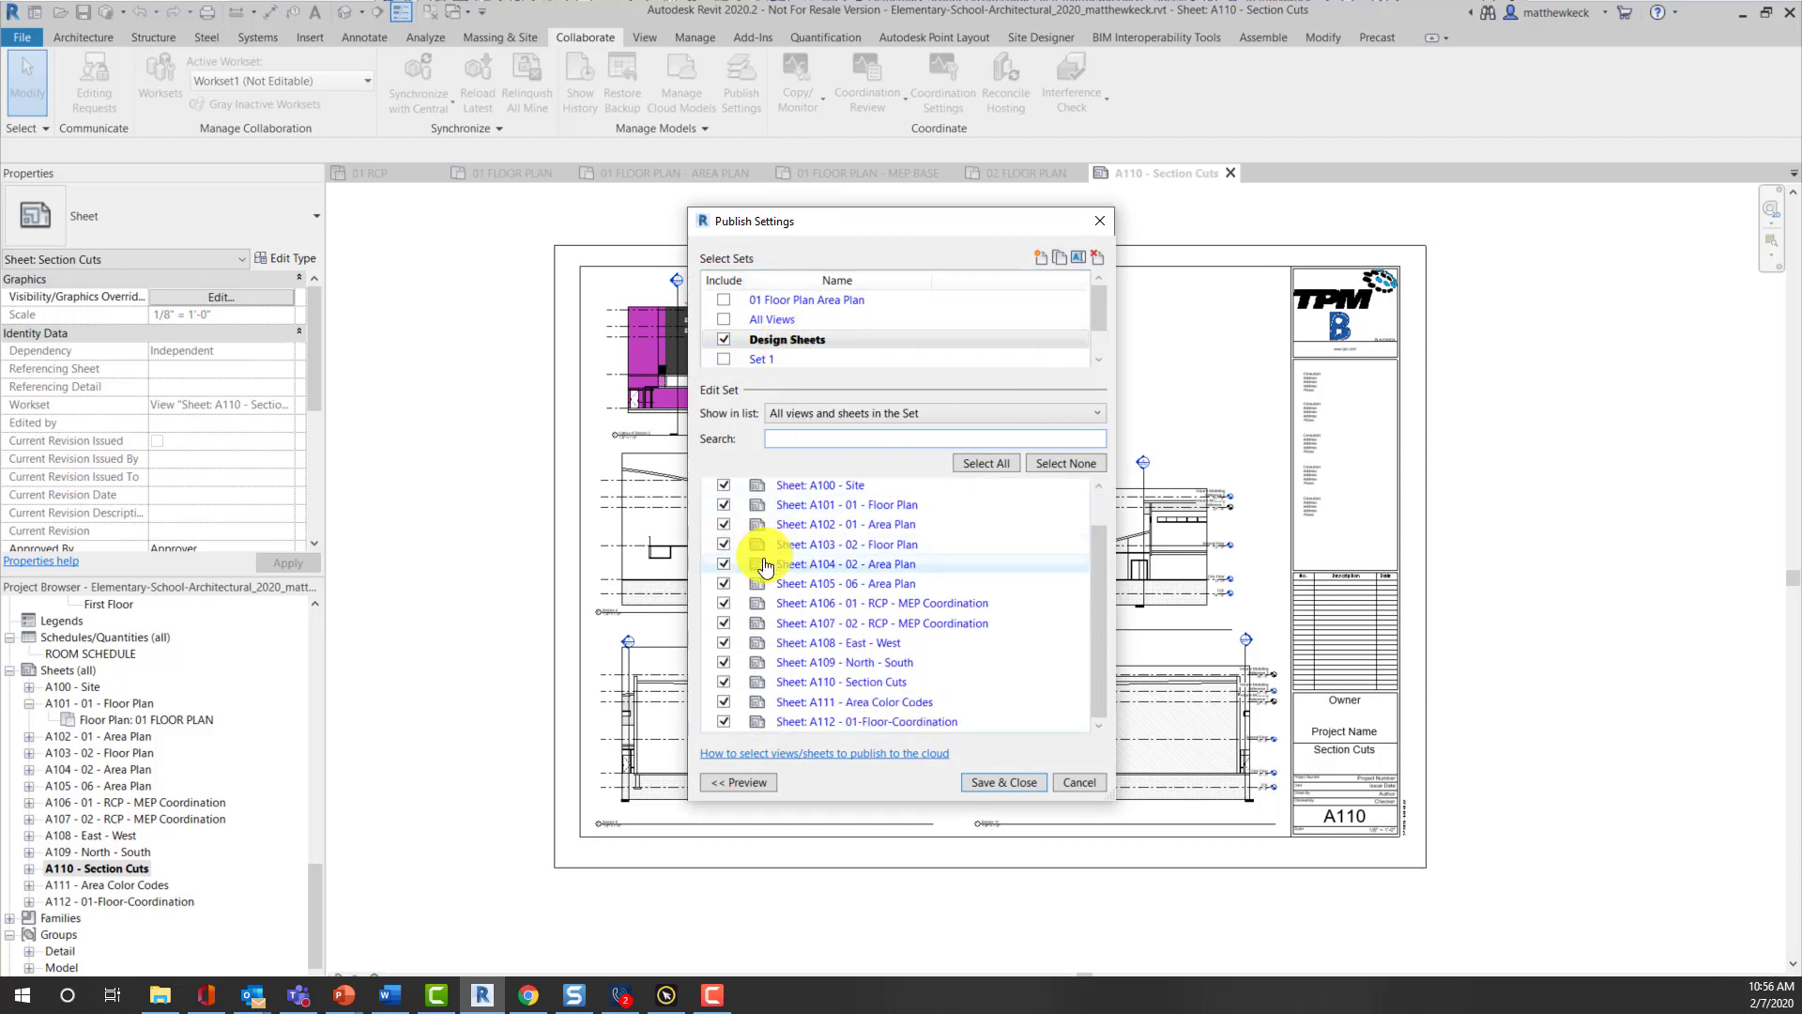
{"action": "scroll", "coordinate": [746, 681], "scroll_direction": "up", "scroll_amount": 2}
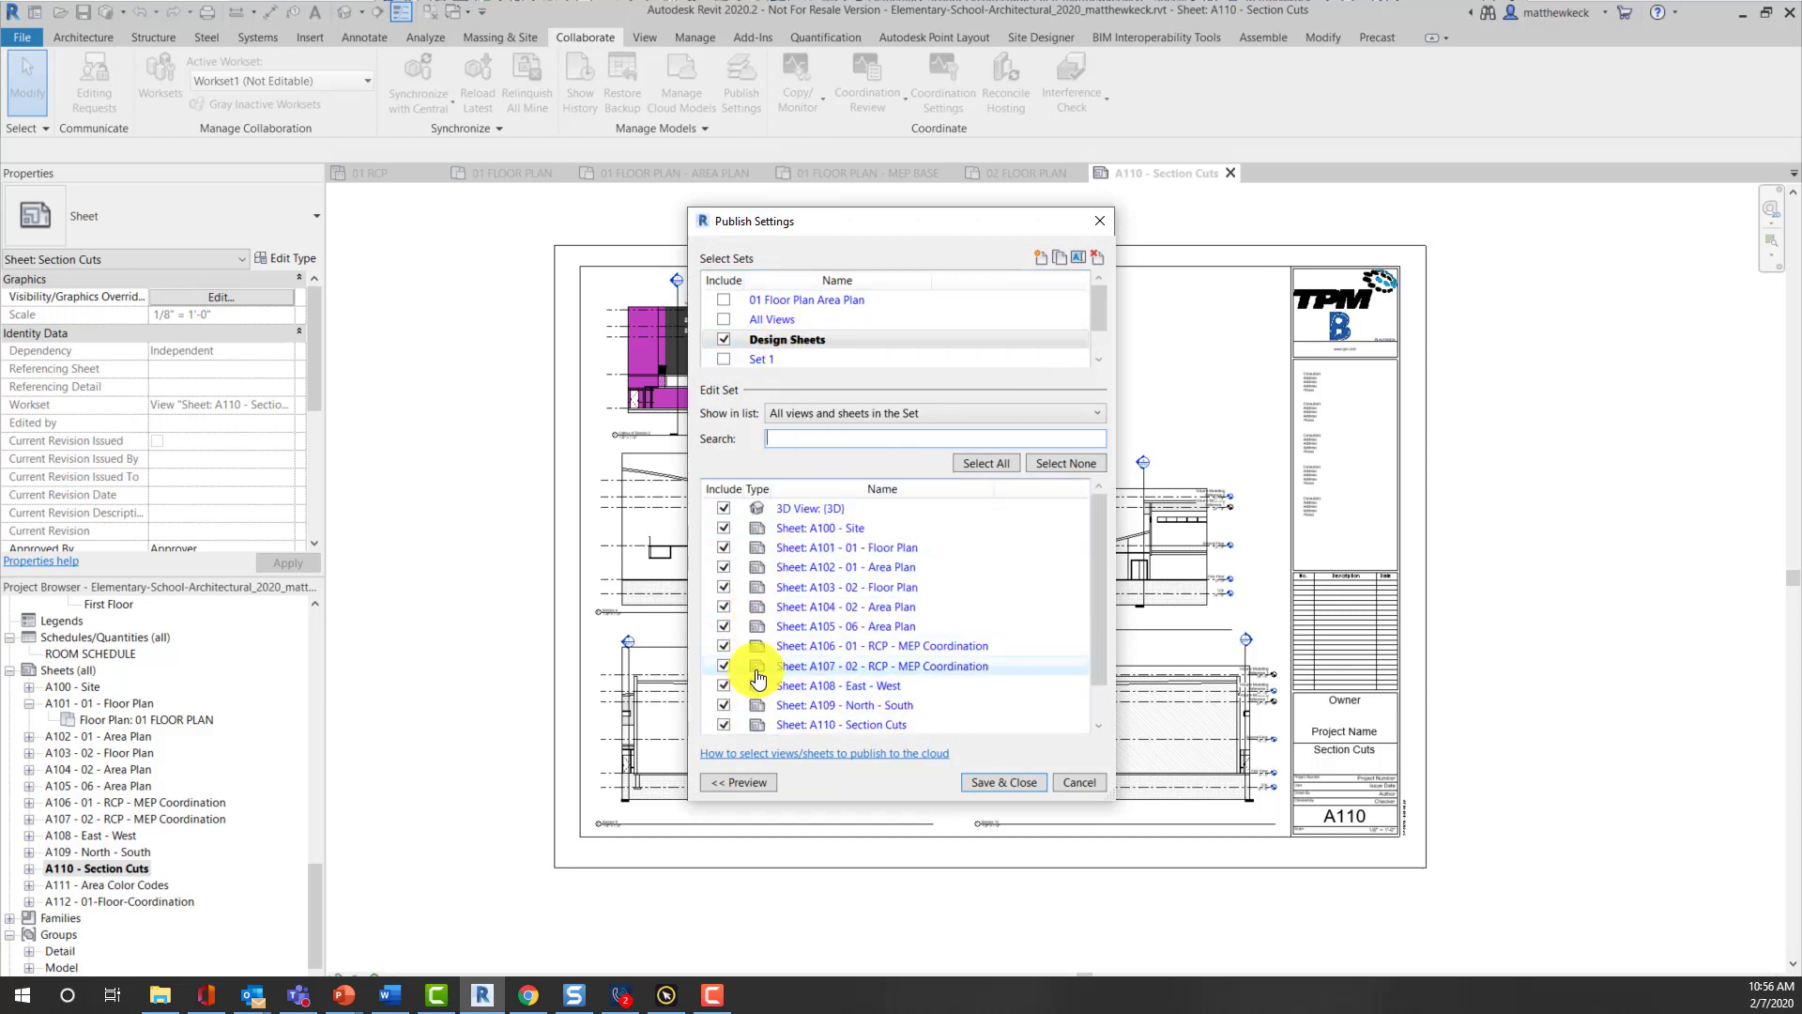
{"action": "left_click", "coordinate": [985, 781]}
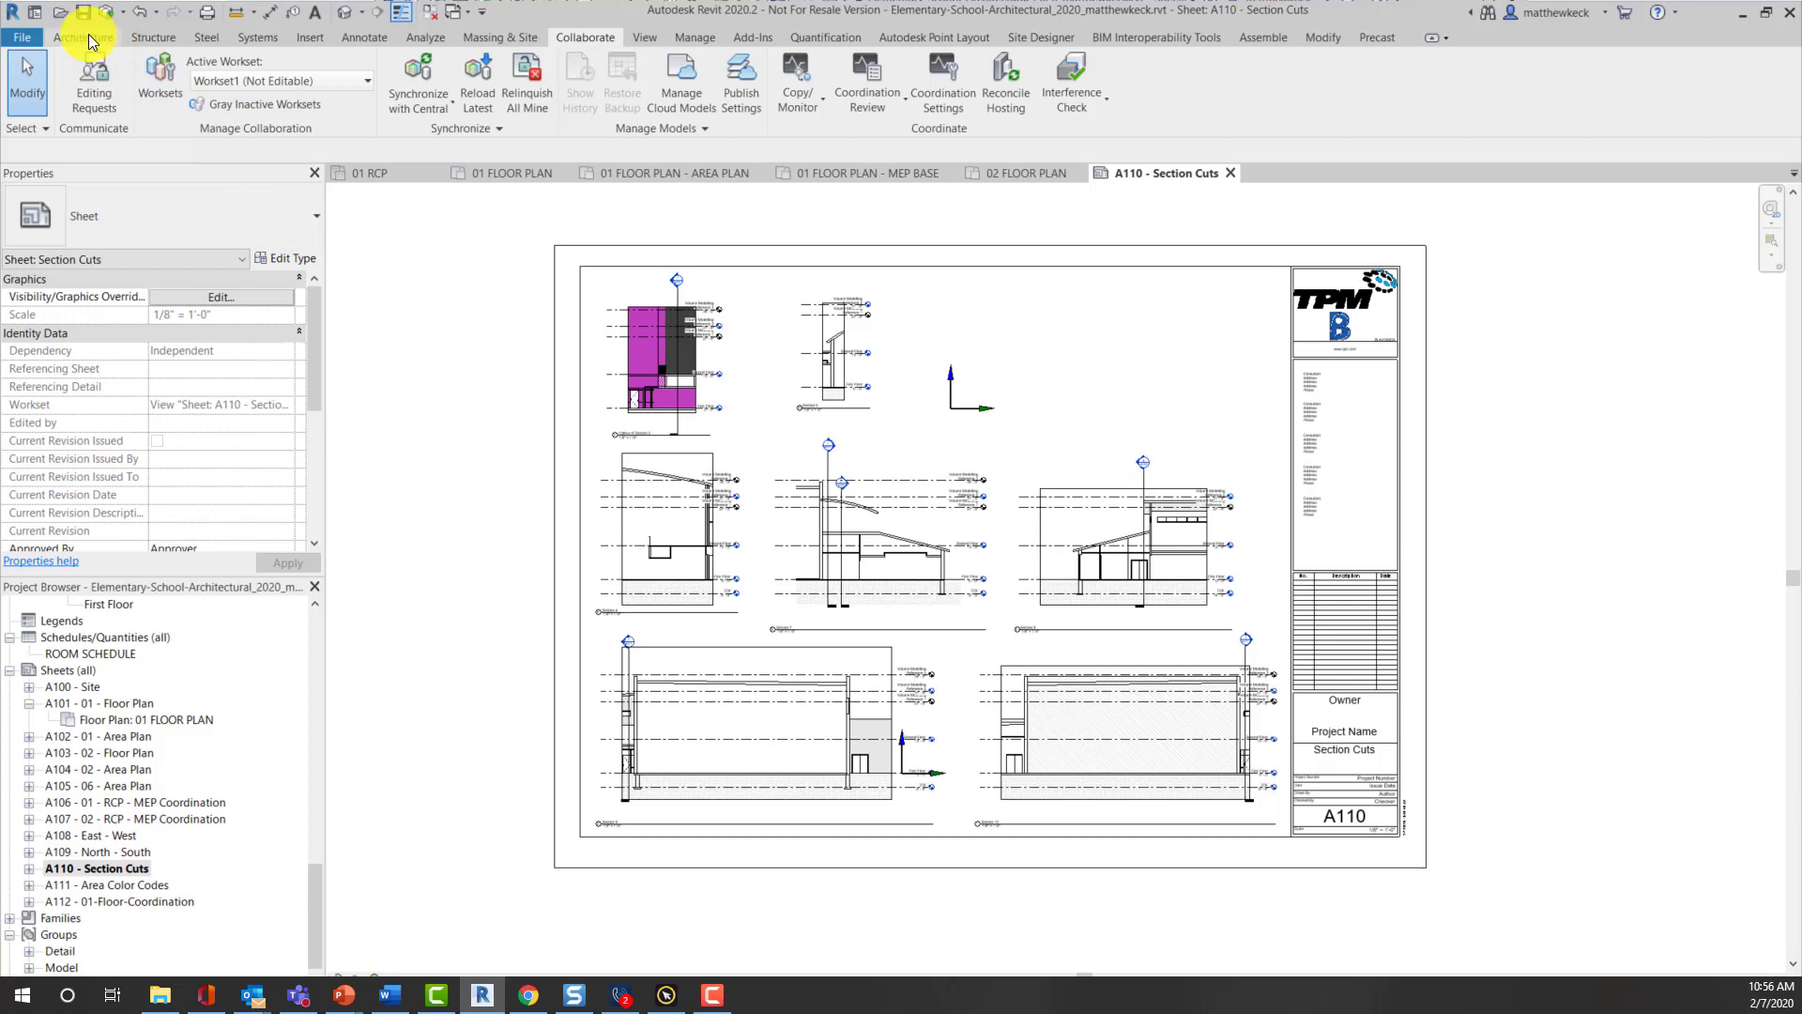
- Publish the Elementary School architectural model from BIM 360's Architectural Model folder, then return to sheet A110
{"action": "left_click", "coordinate": [37, 15]}
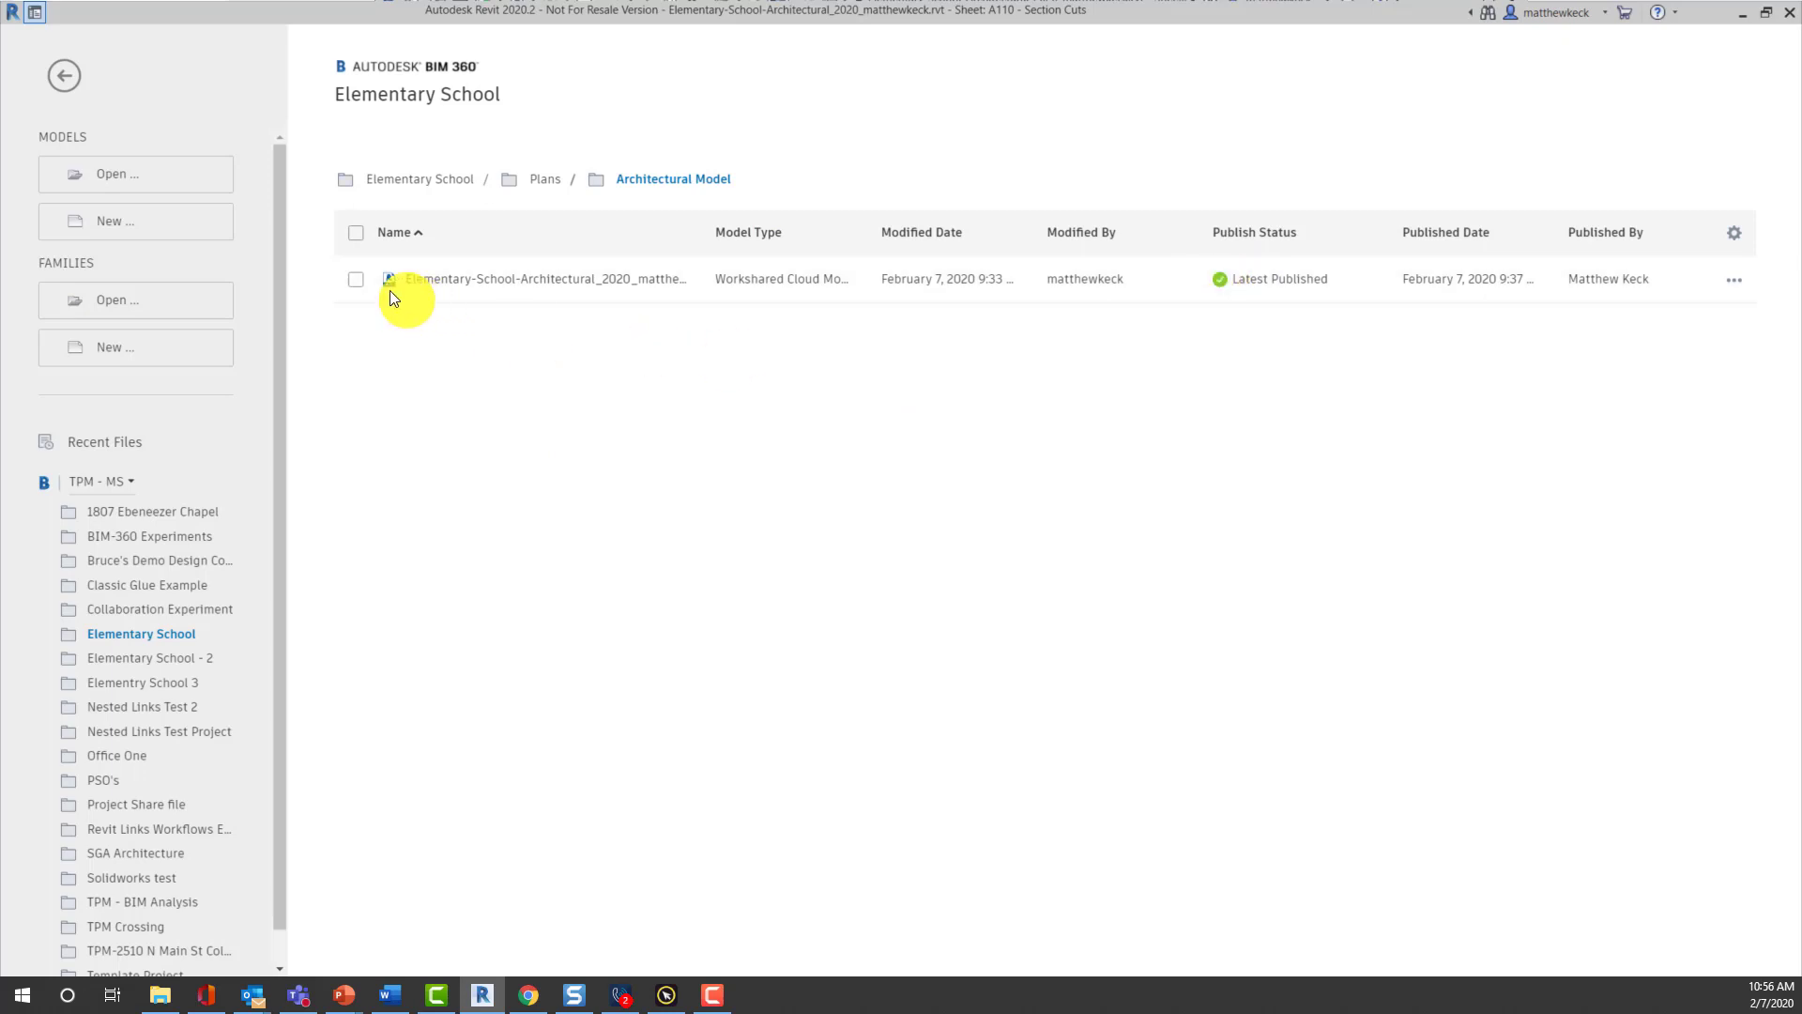
{"action": "left_click", "coordinate": [362, 282]}
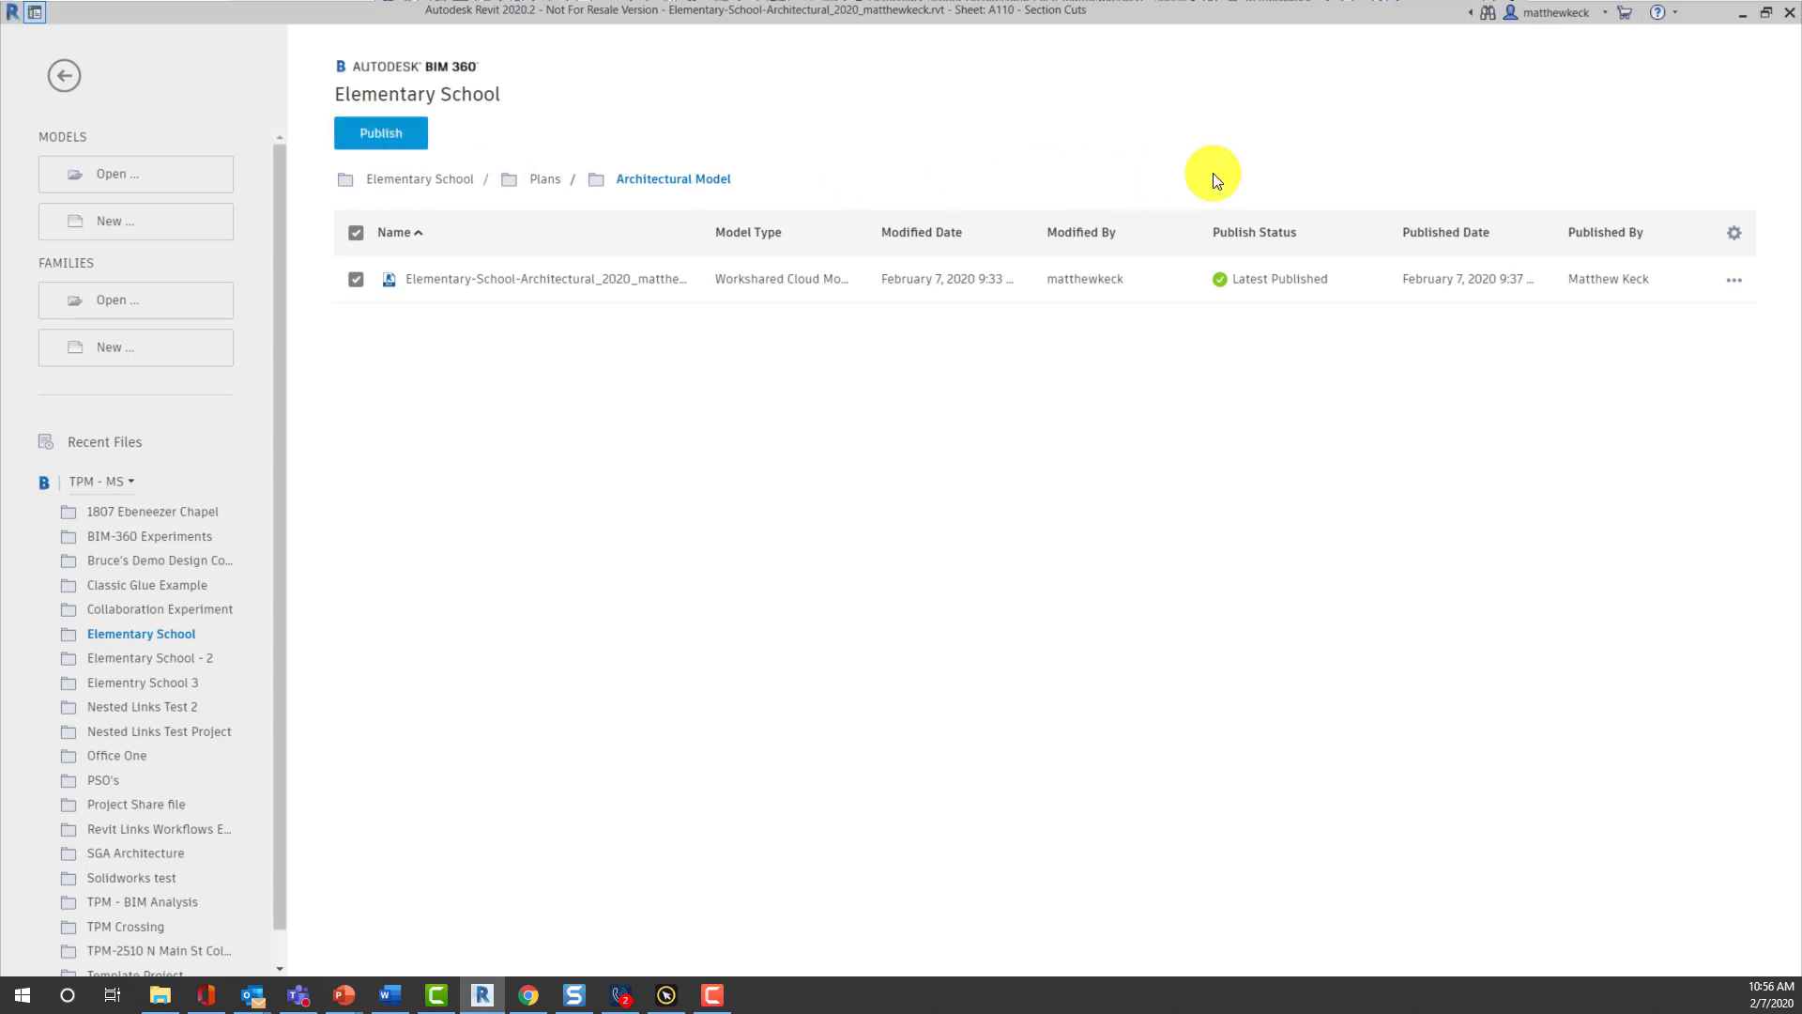
{"action": "left_click", "coordinate": [65, 75]}
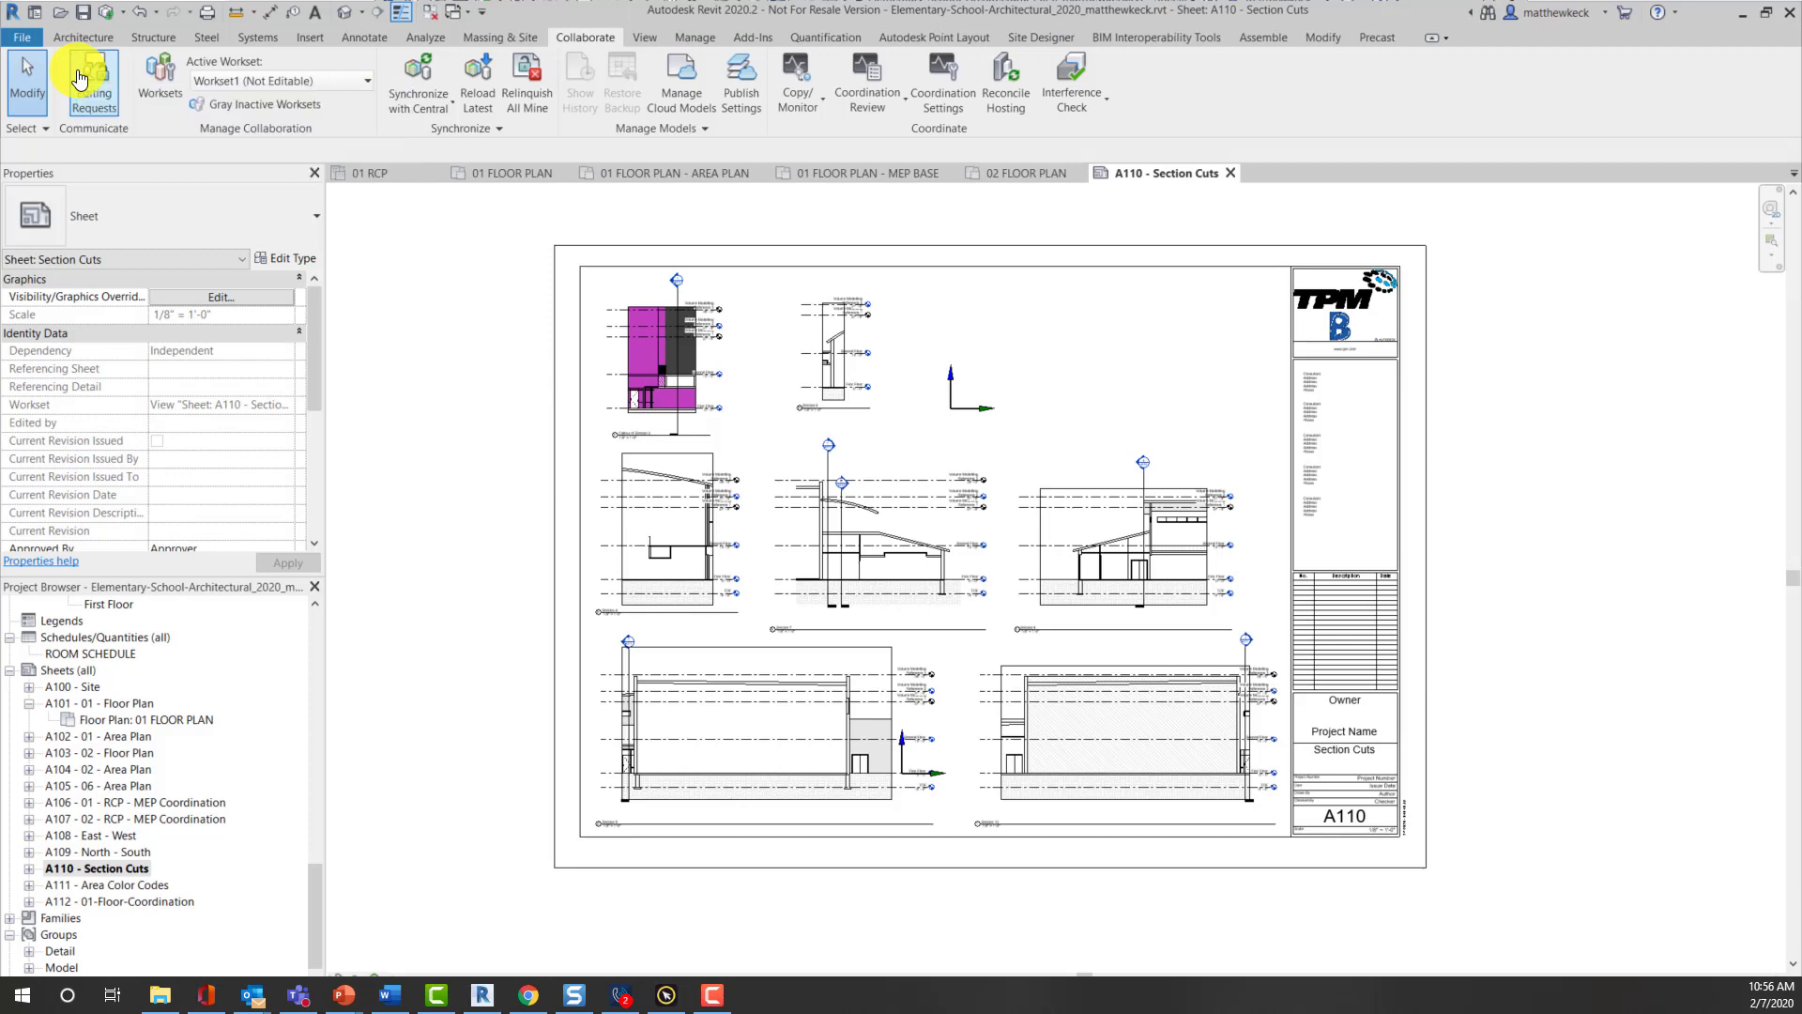
- In BIM 360, open the Publish Log to see the 90% CD architectural upload marked Ready
{"action": "key", "text": "alt+Tab"}
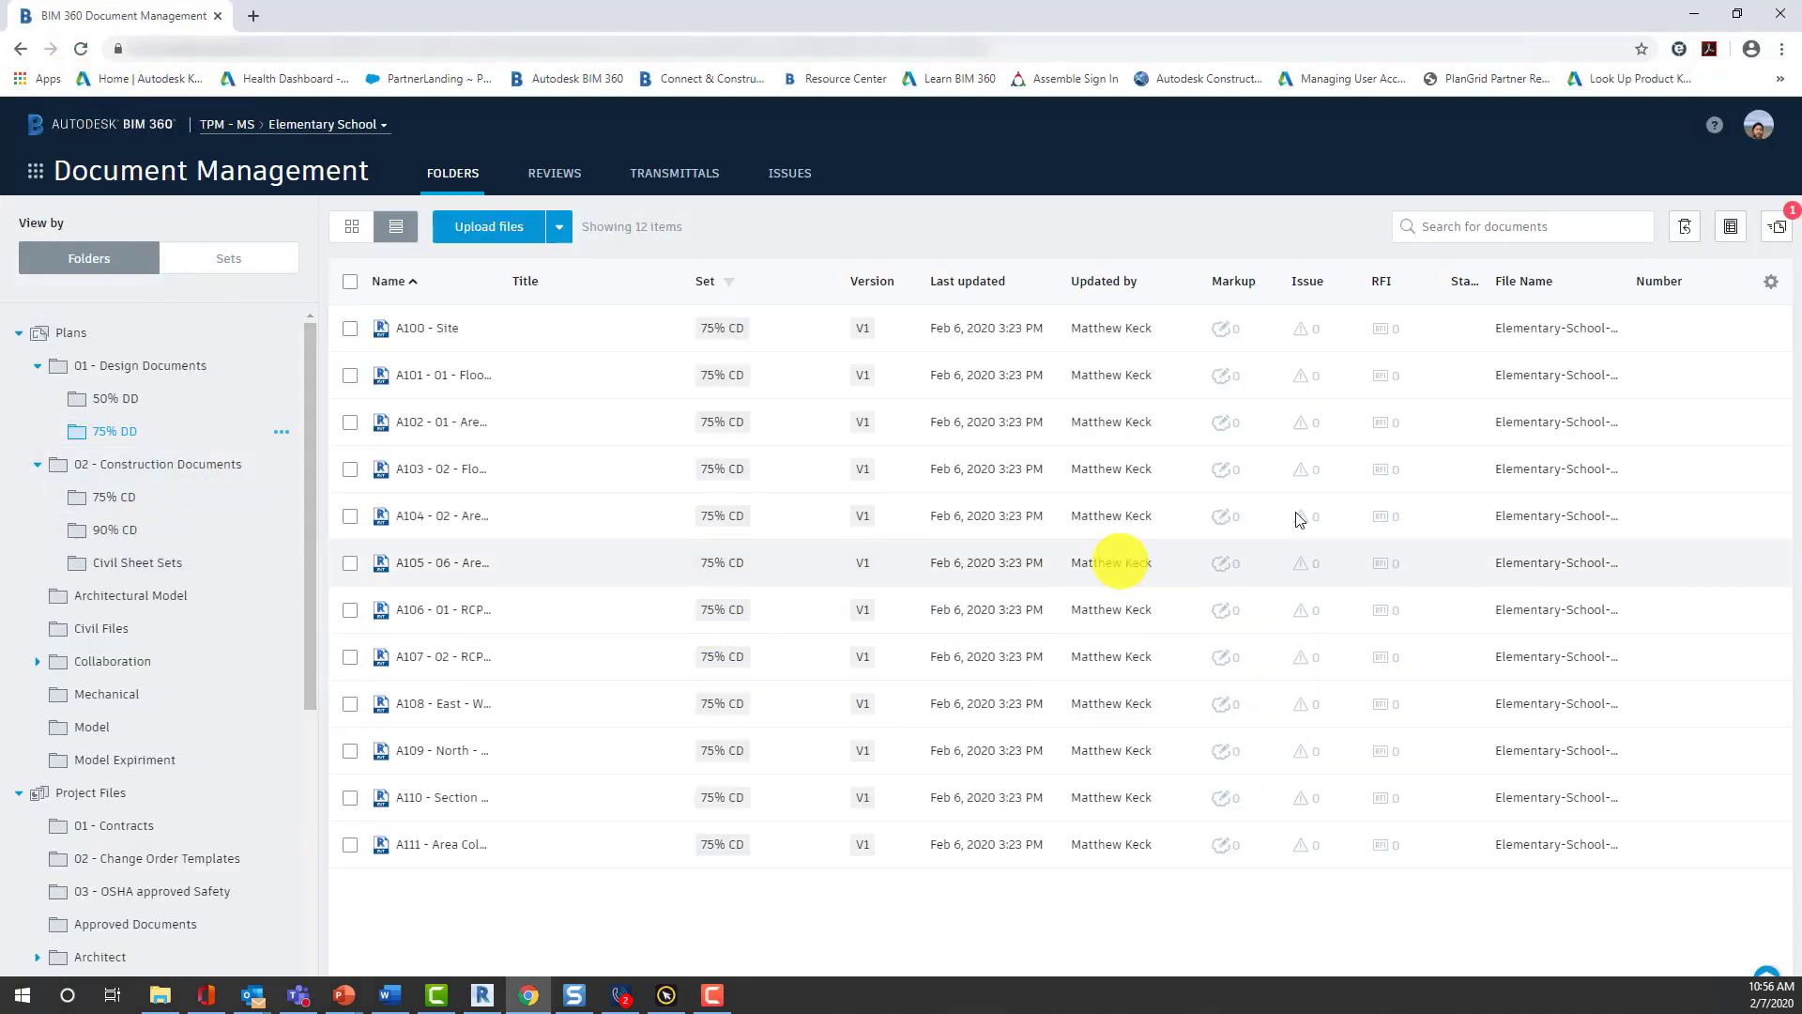
{"action": "left_click", "coordinate": [1780, 235]}
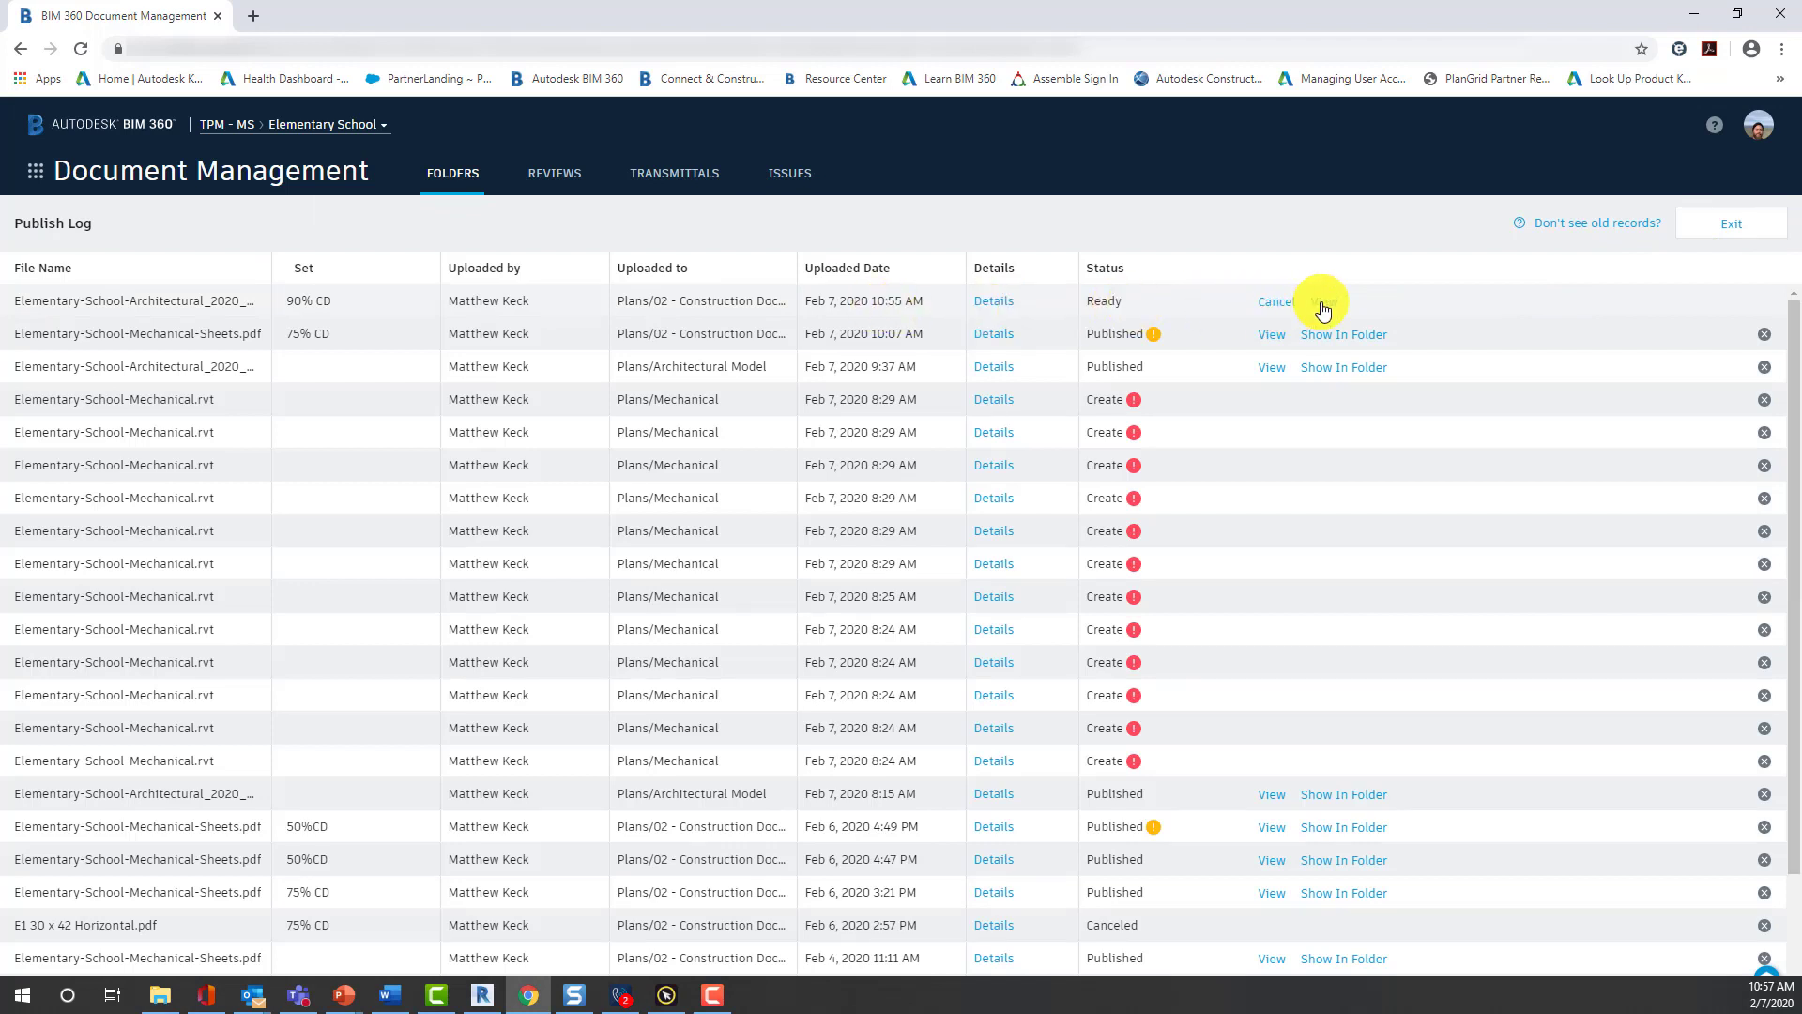
- Open the ready 90% CD upload, define the title block layout, and review the extracted titles for sheets A100–A112
{"action": "left_click", "coordinate": [1323, 302]}
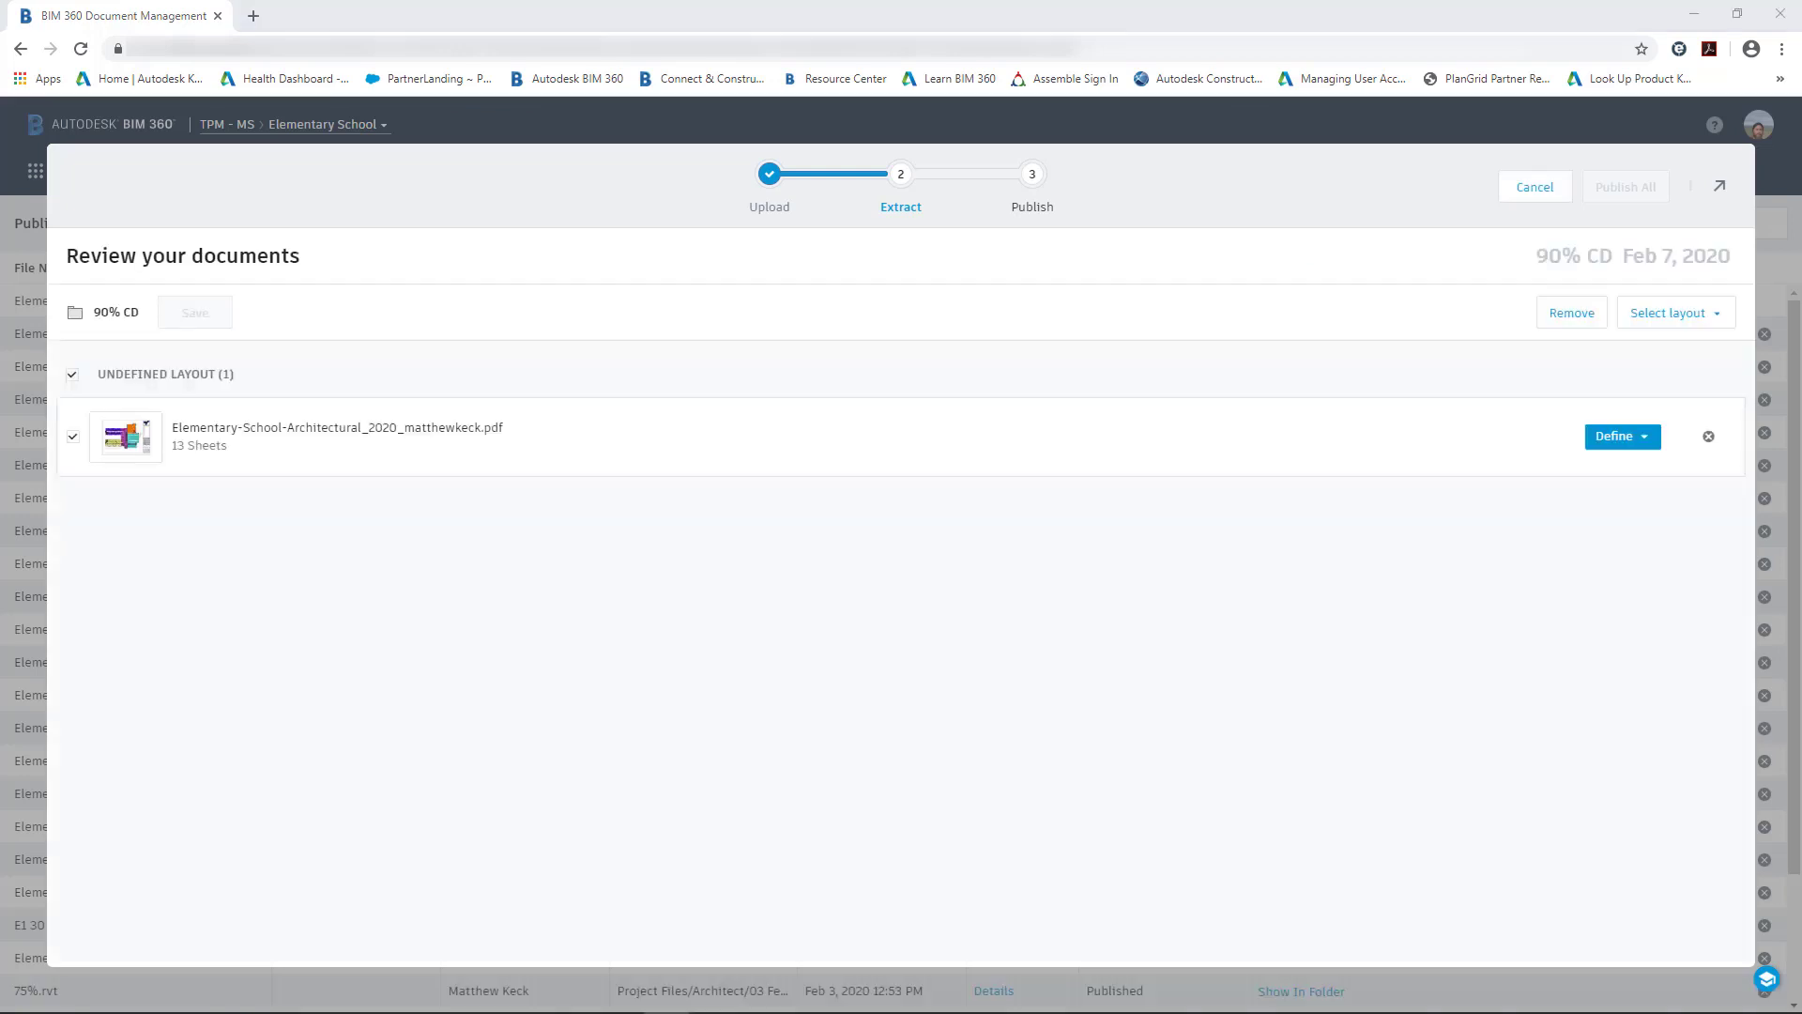
{"action": "left_click", "coordinate": [1647, 438]}
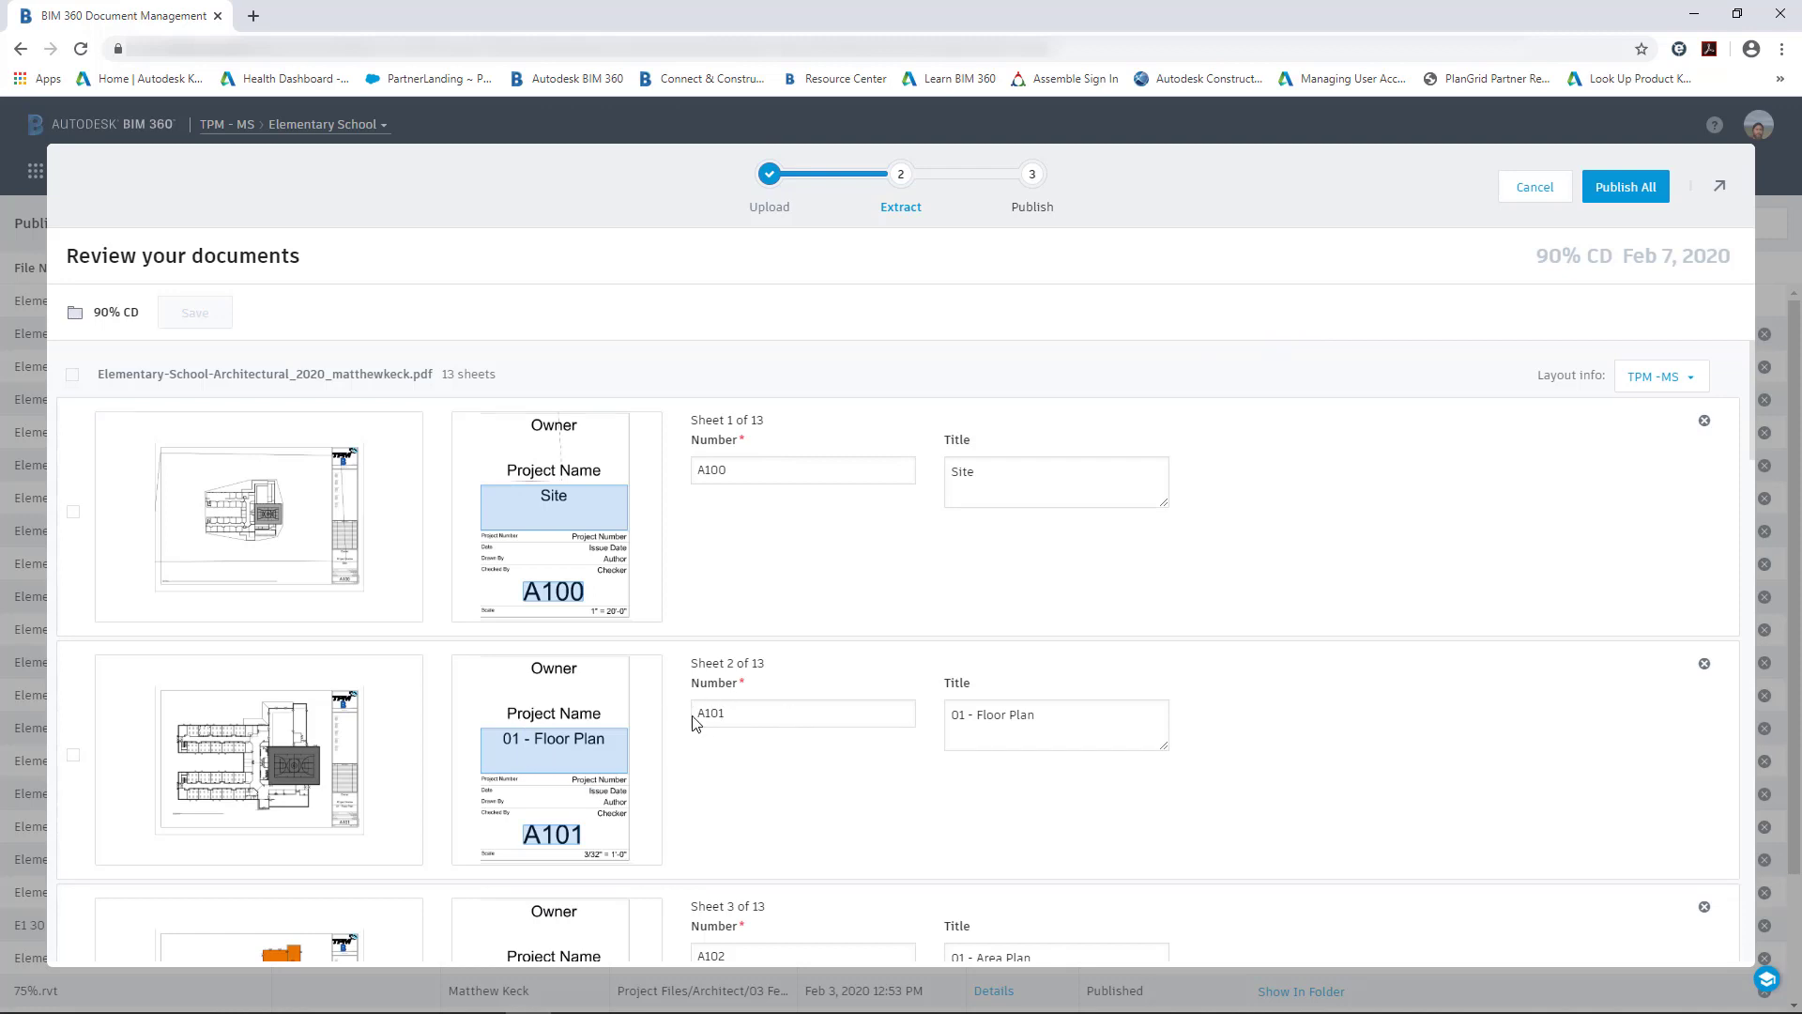
{"action": "left_click", "coordinate": [967, 719]}
{"action": "scroll", "coordinate": [1399, 610], "scroll_direction": "down", "scroll_amount": 3}
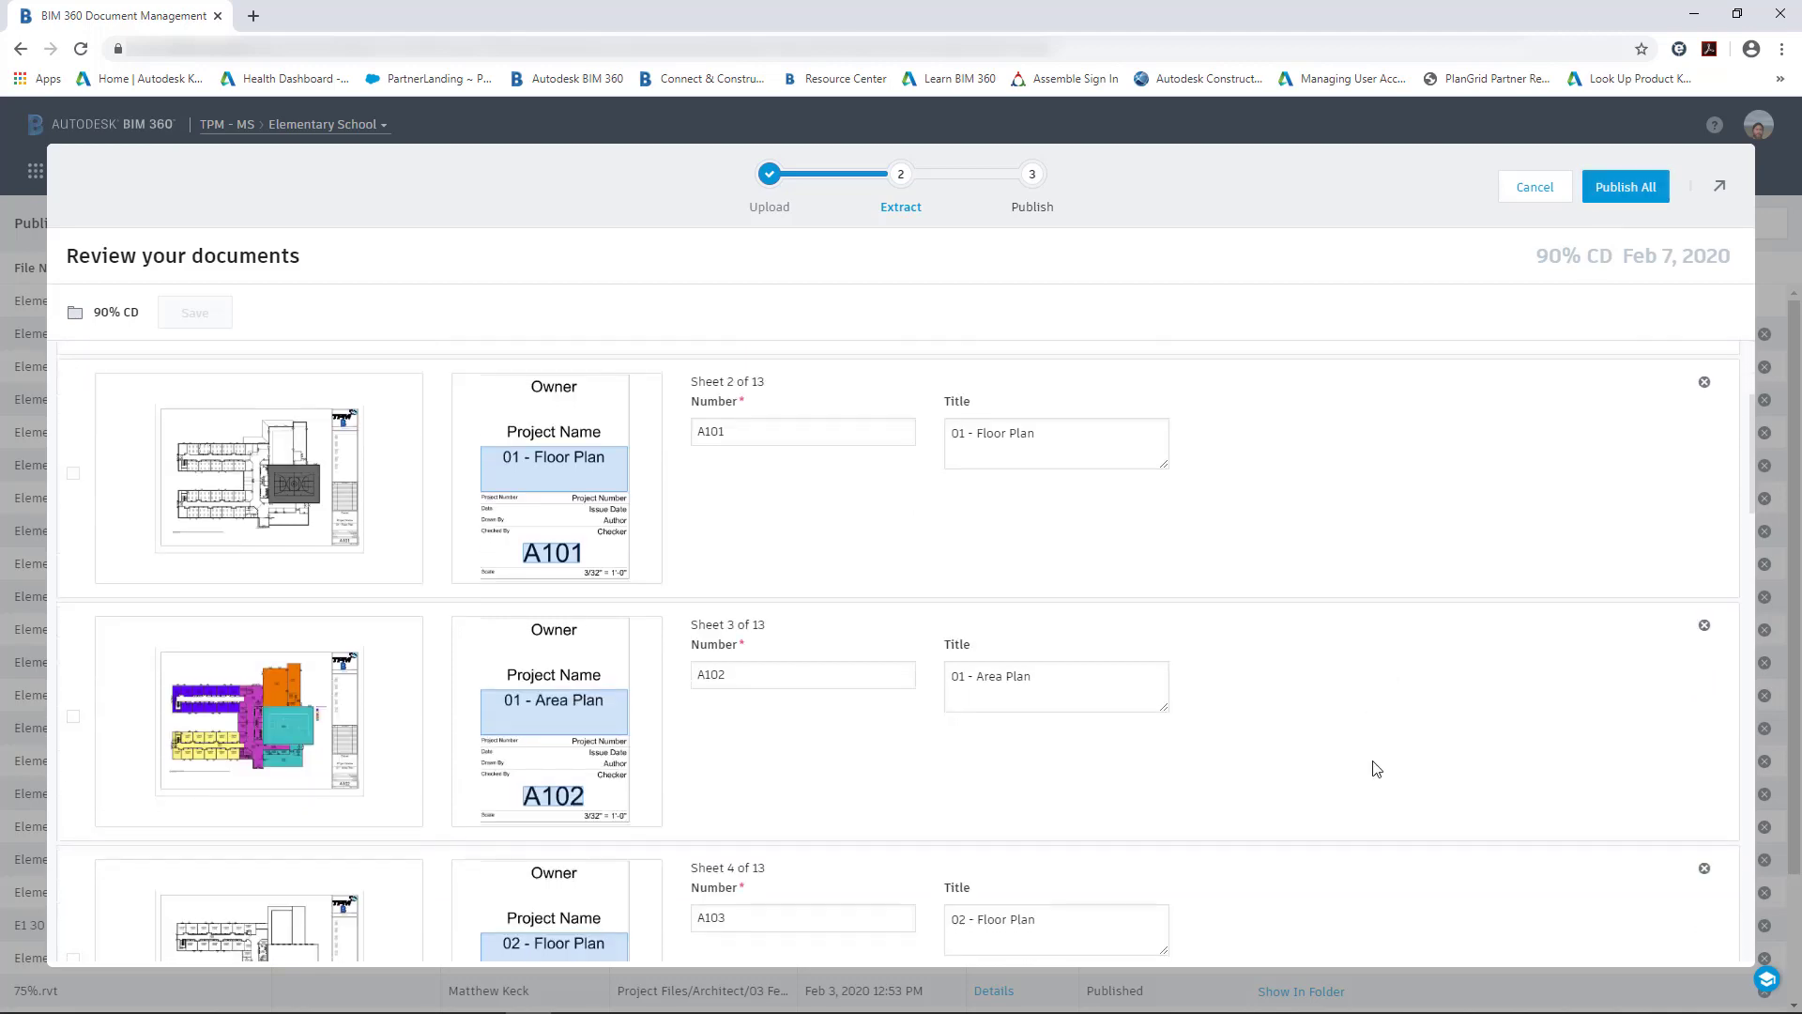
{"action": "scroll", "coordinate": [1376, 770], "scroll_direction": "down", "scroll_amount": 9}
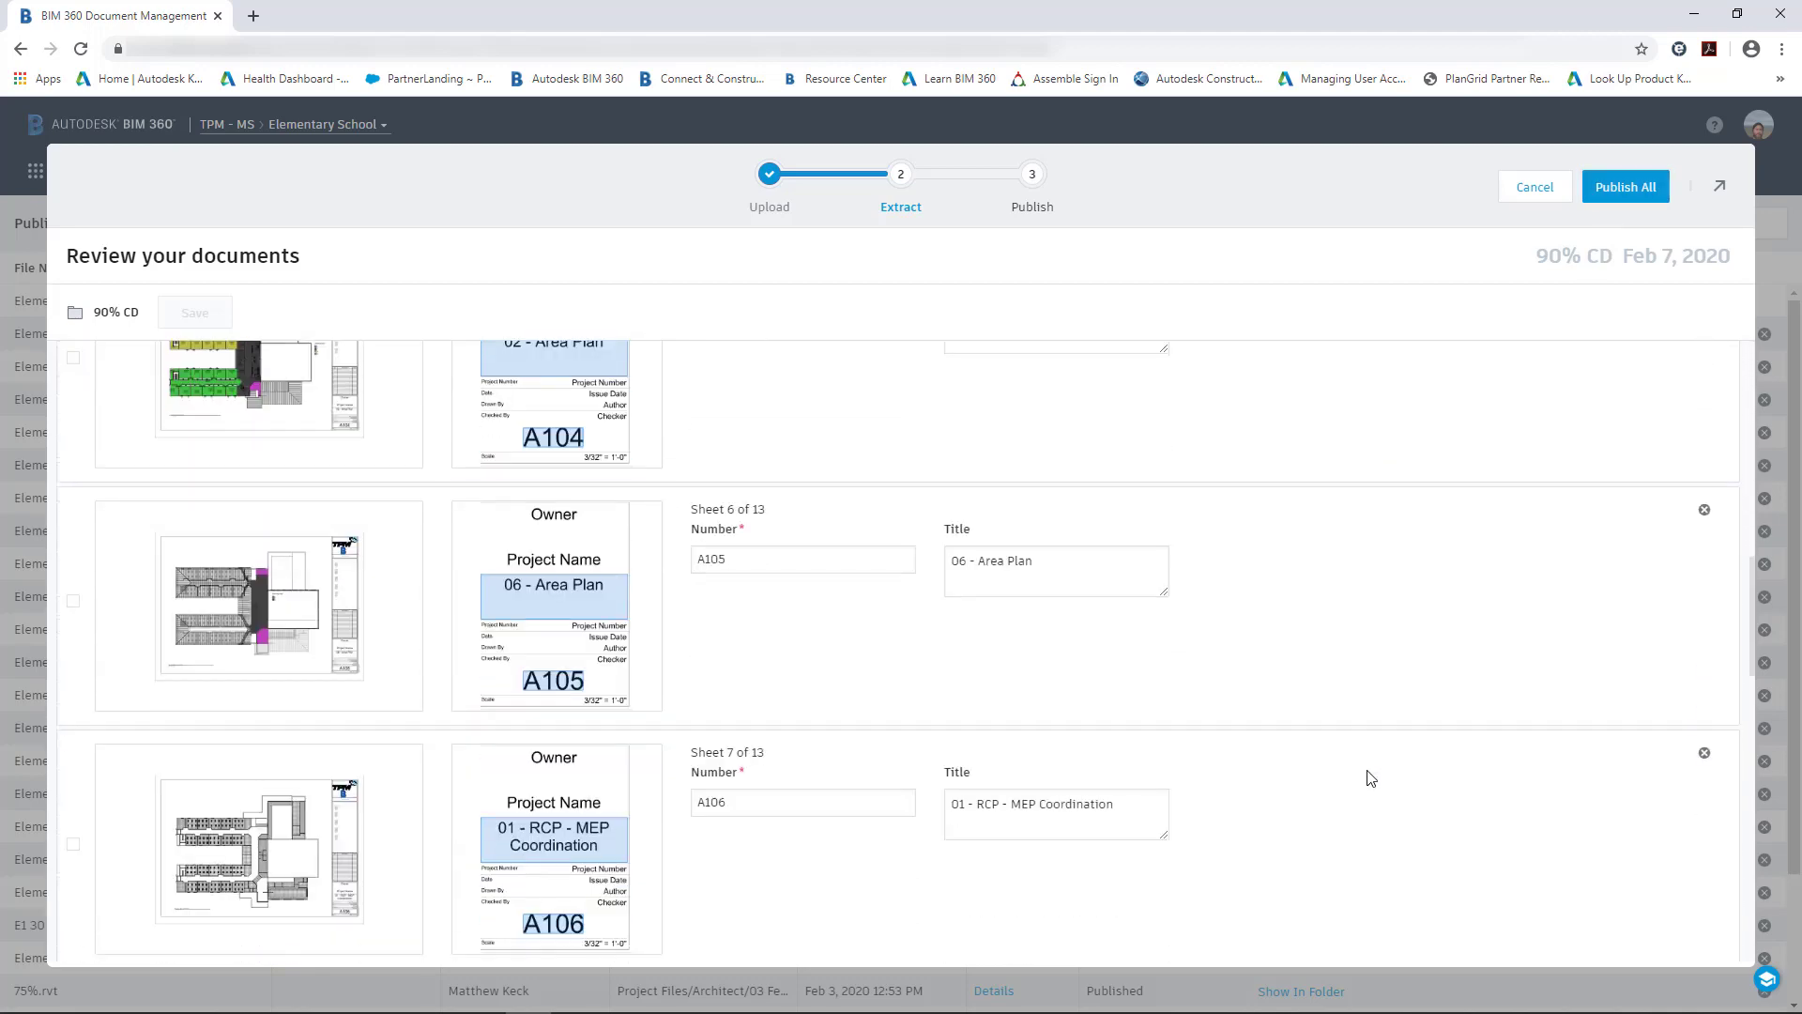
{"action": "scroll", "coordinate": [1371, 777], "scroll_direction": "down", "scroll_amount": 8}
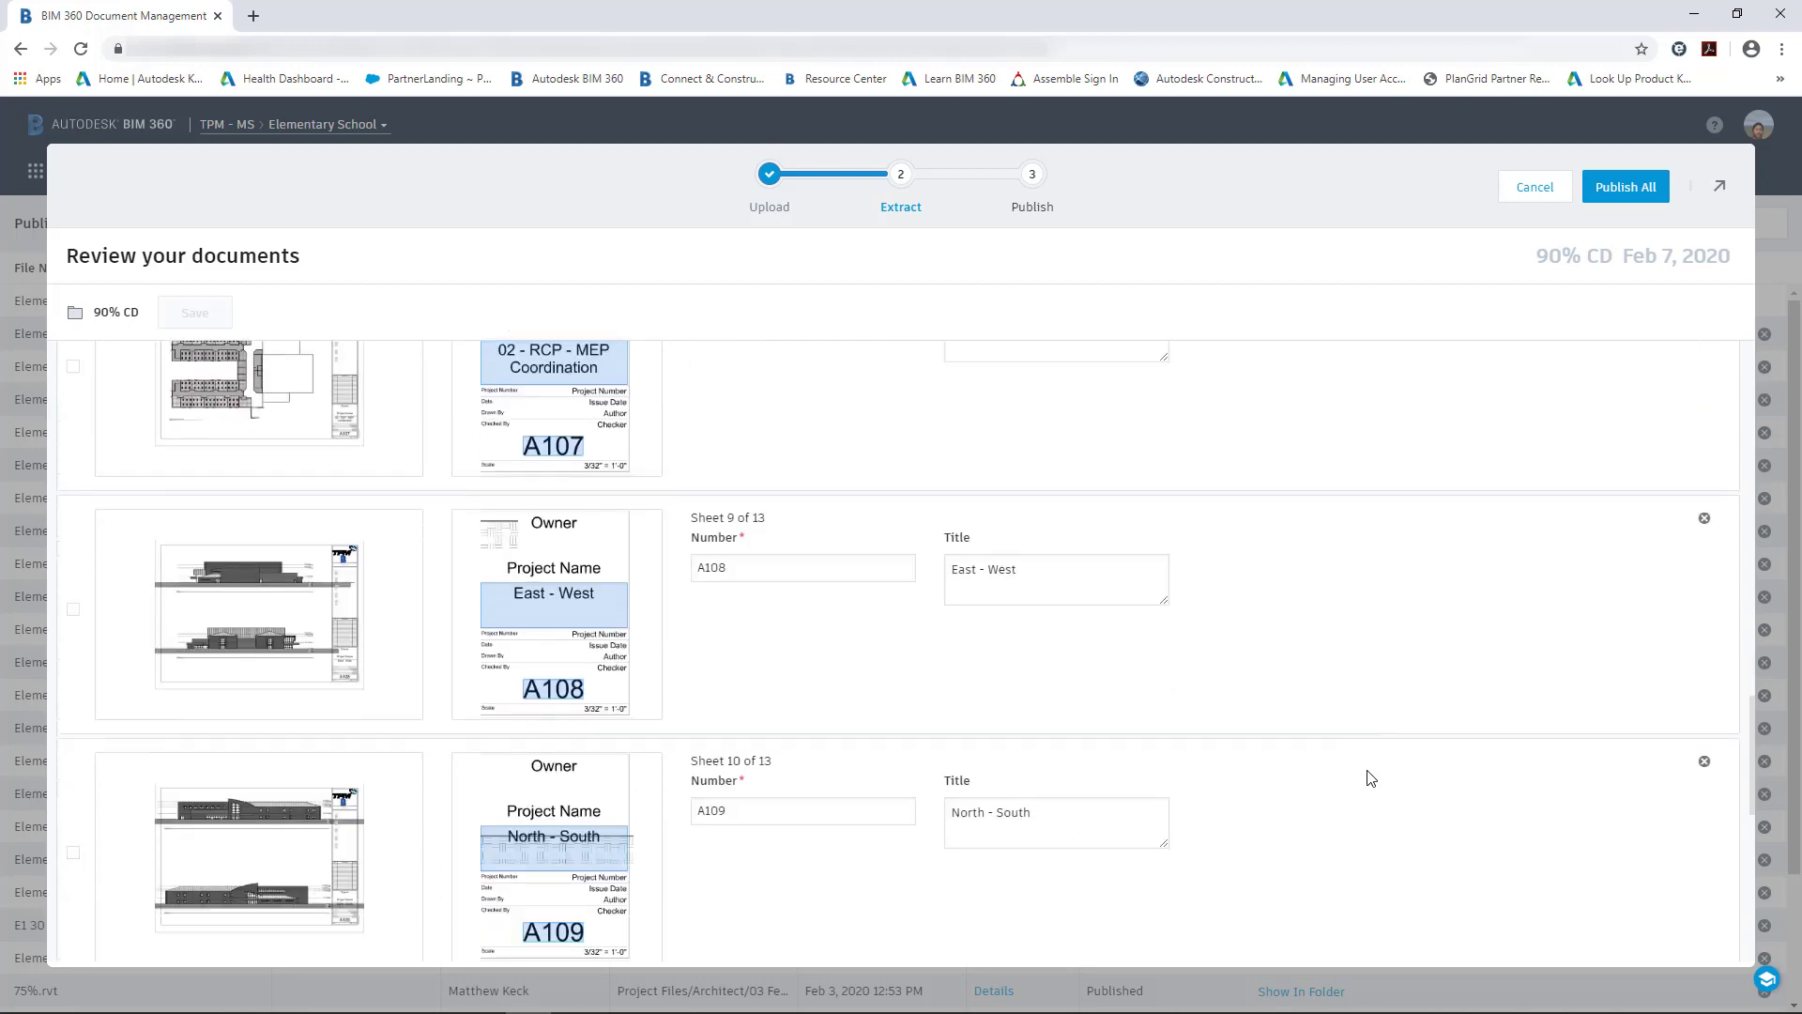
{"action": "scroll", "coordinate": [1371, 777], "scroll_direction": "down", "scroll_amount": 7}
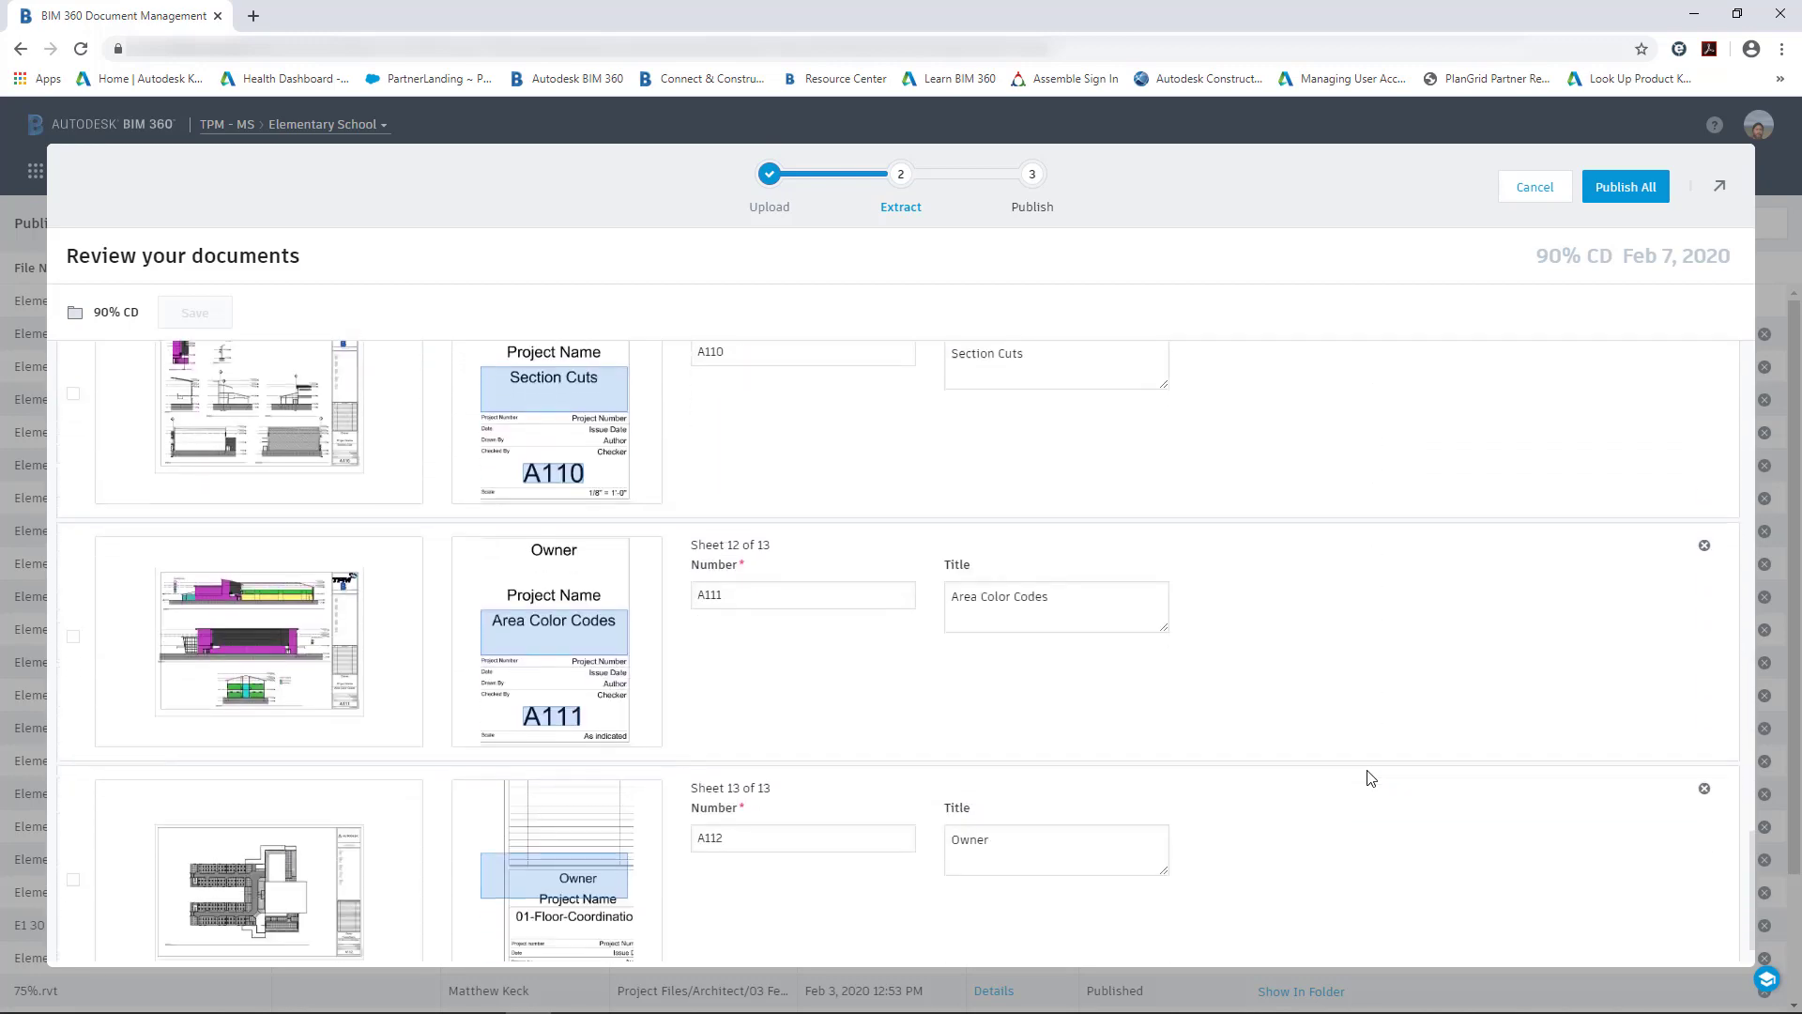
{"action": "scroll", "coordinate": [1371, 777], "scroll_direction": "down", "scroll_amount": 1}
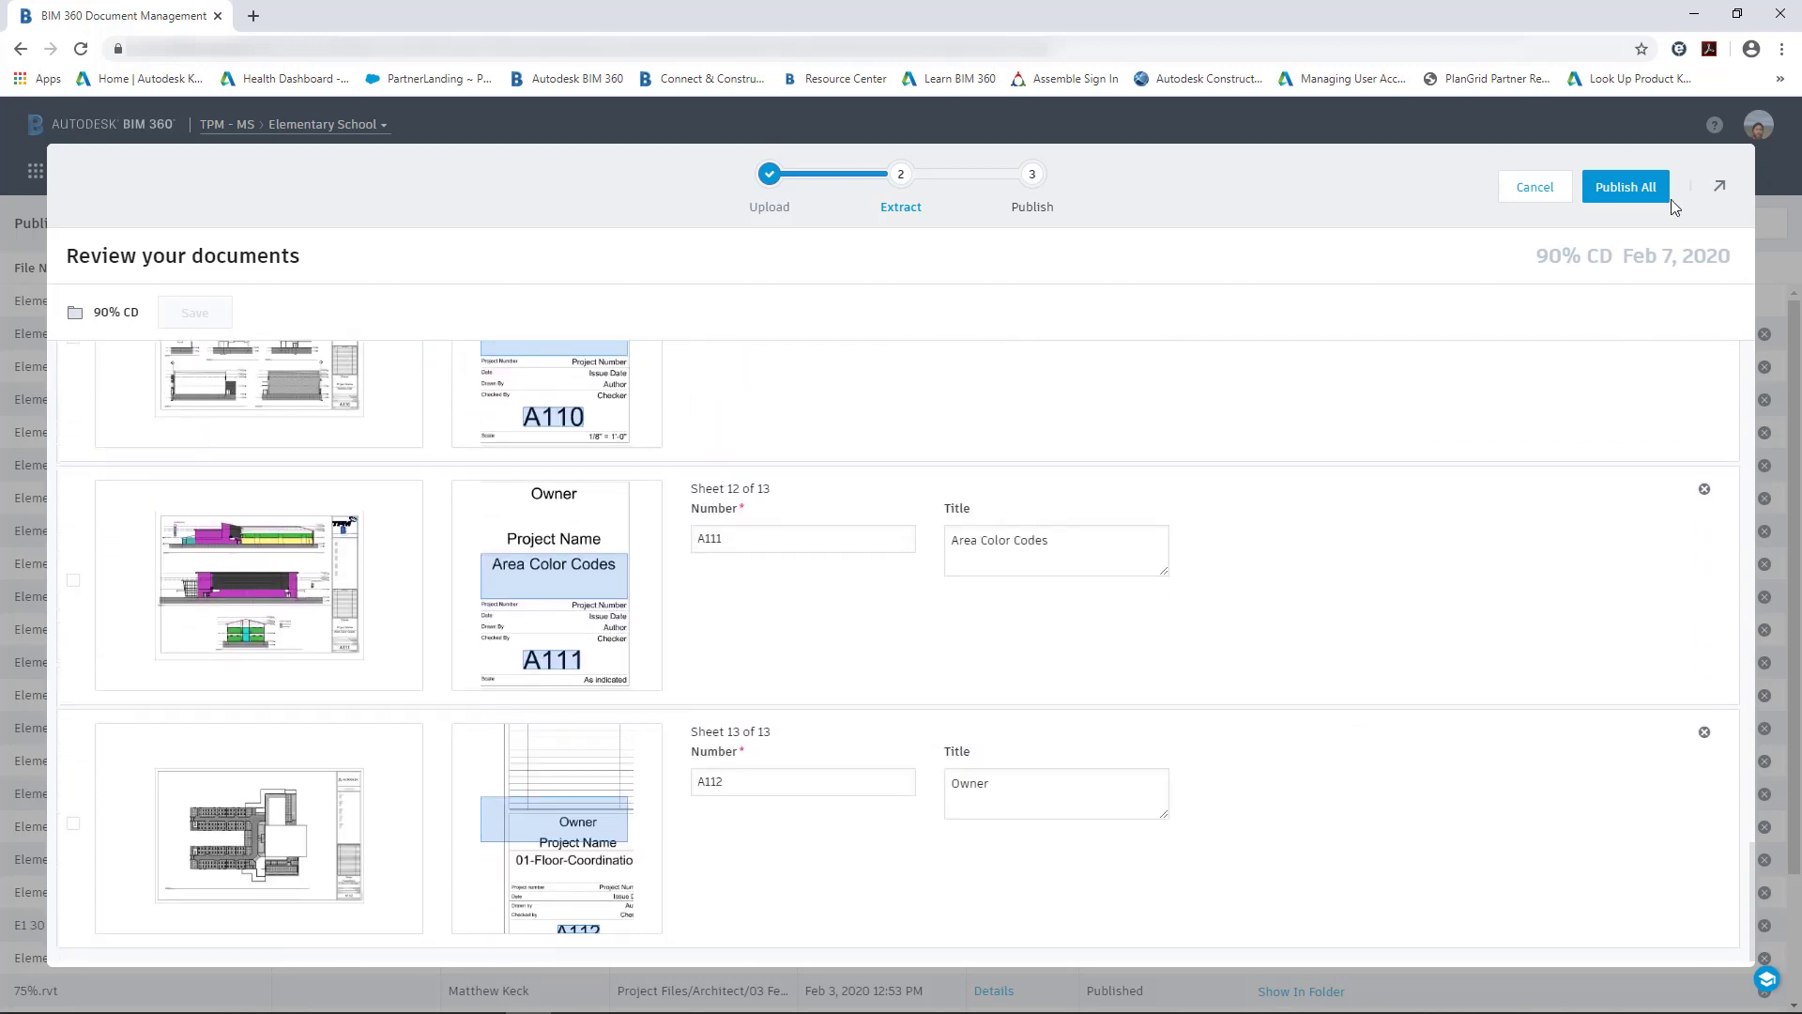
- Publish all 13 sheets to the 90% CD set, then view the Architectural Model folder's 15 files
{"action": "left_click", "coordinate": [1624, 189]}
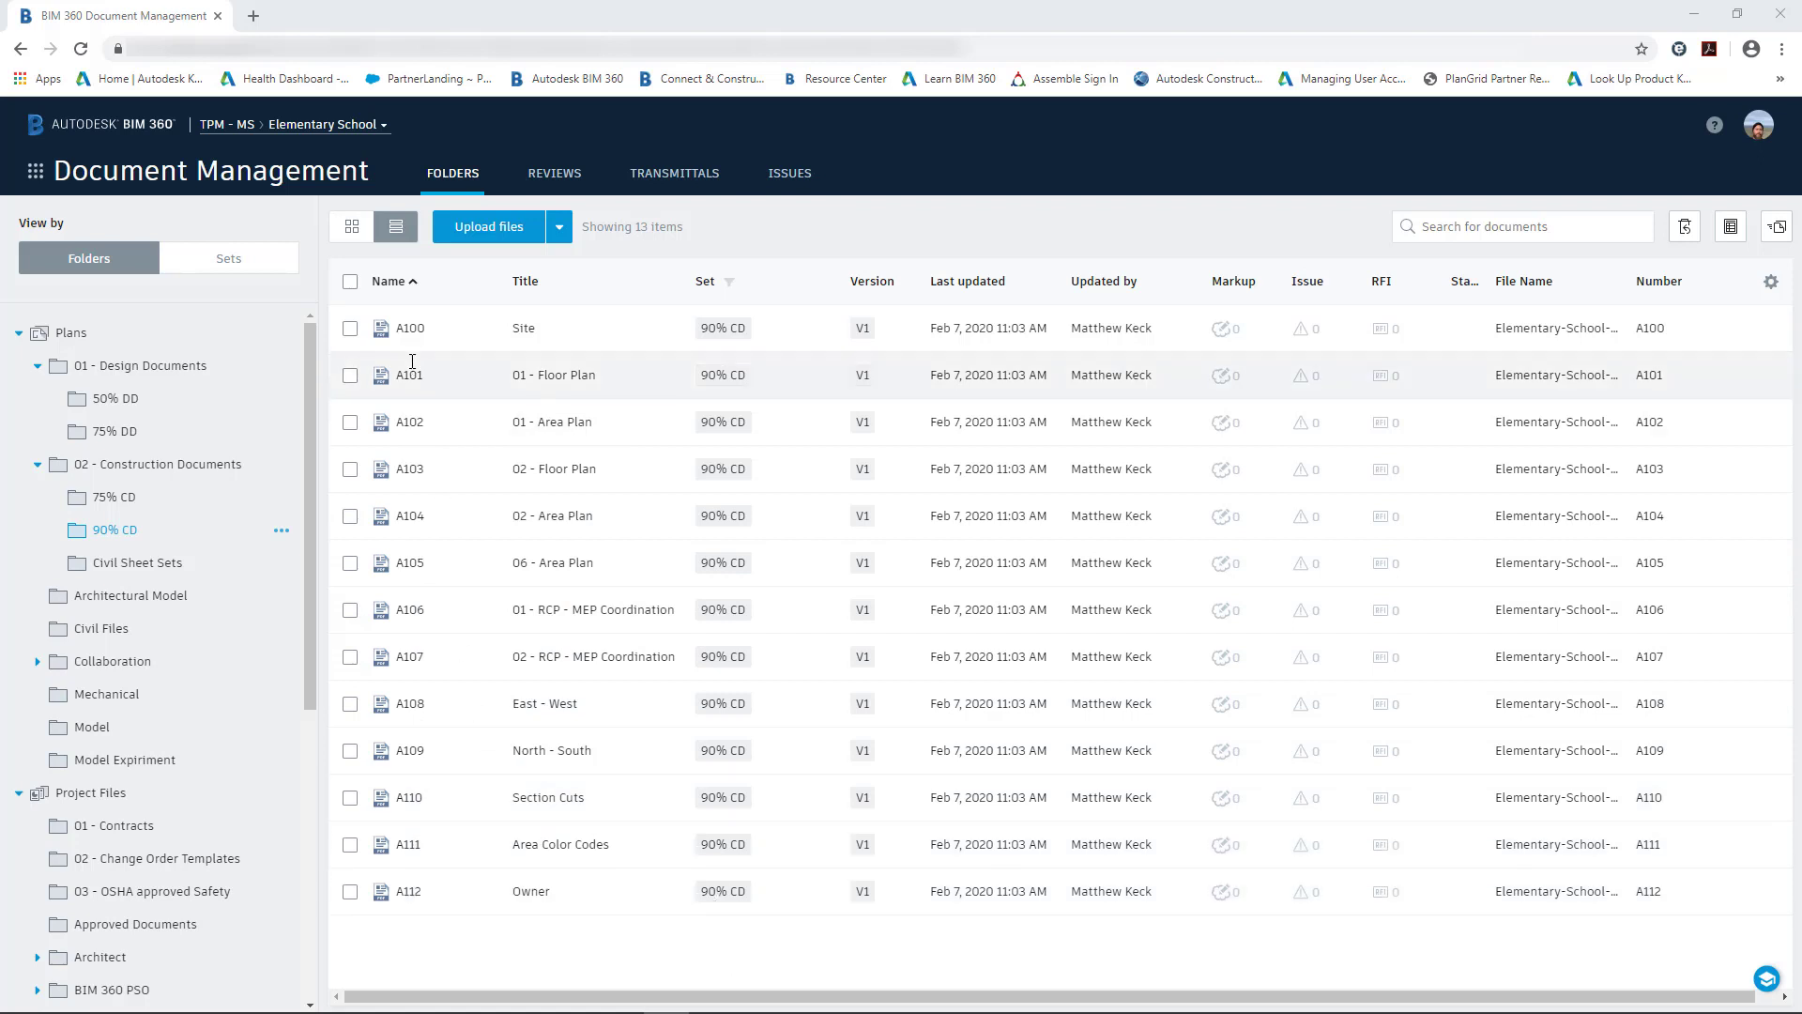
{"action": "left_click", "coordinate": [134, 595]}
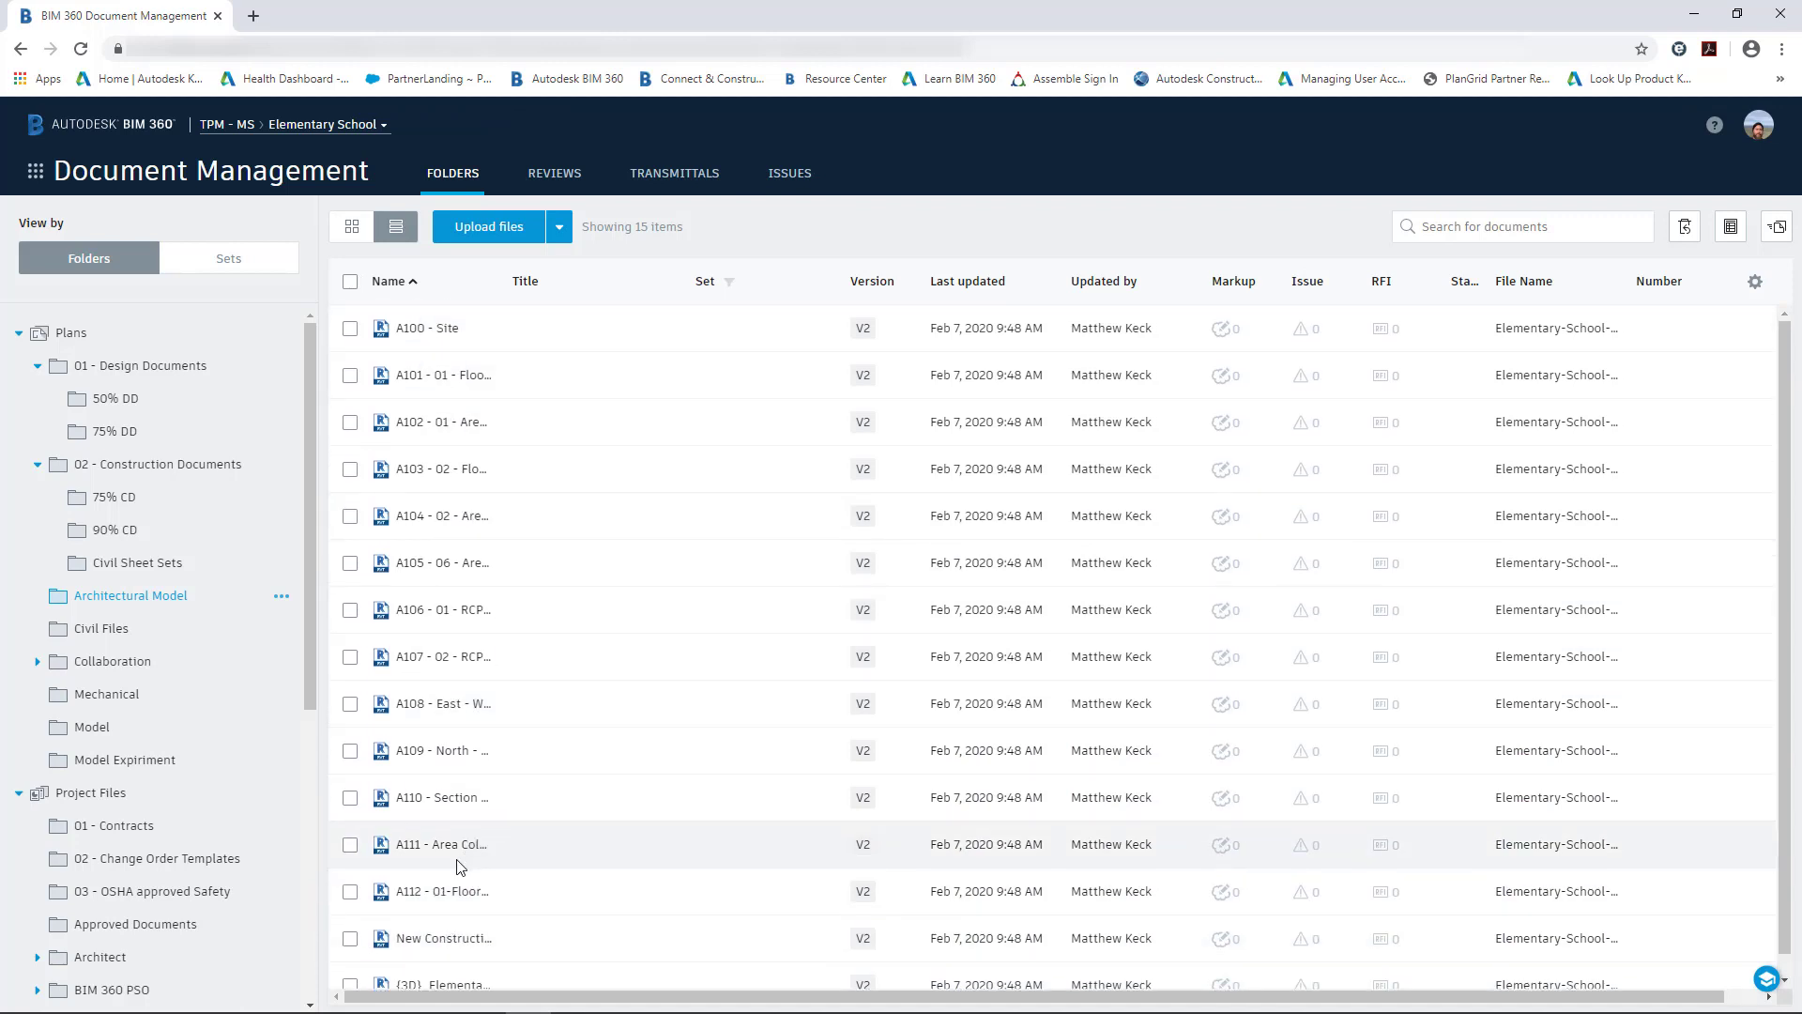
{"action": "scroll", "coordinate": [460, 865], "scroll_direction": "down", "scroll_amount": 1}
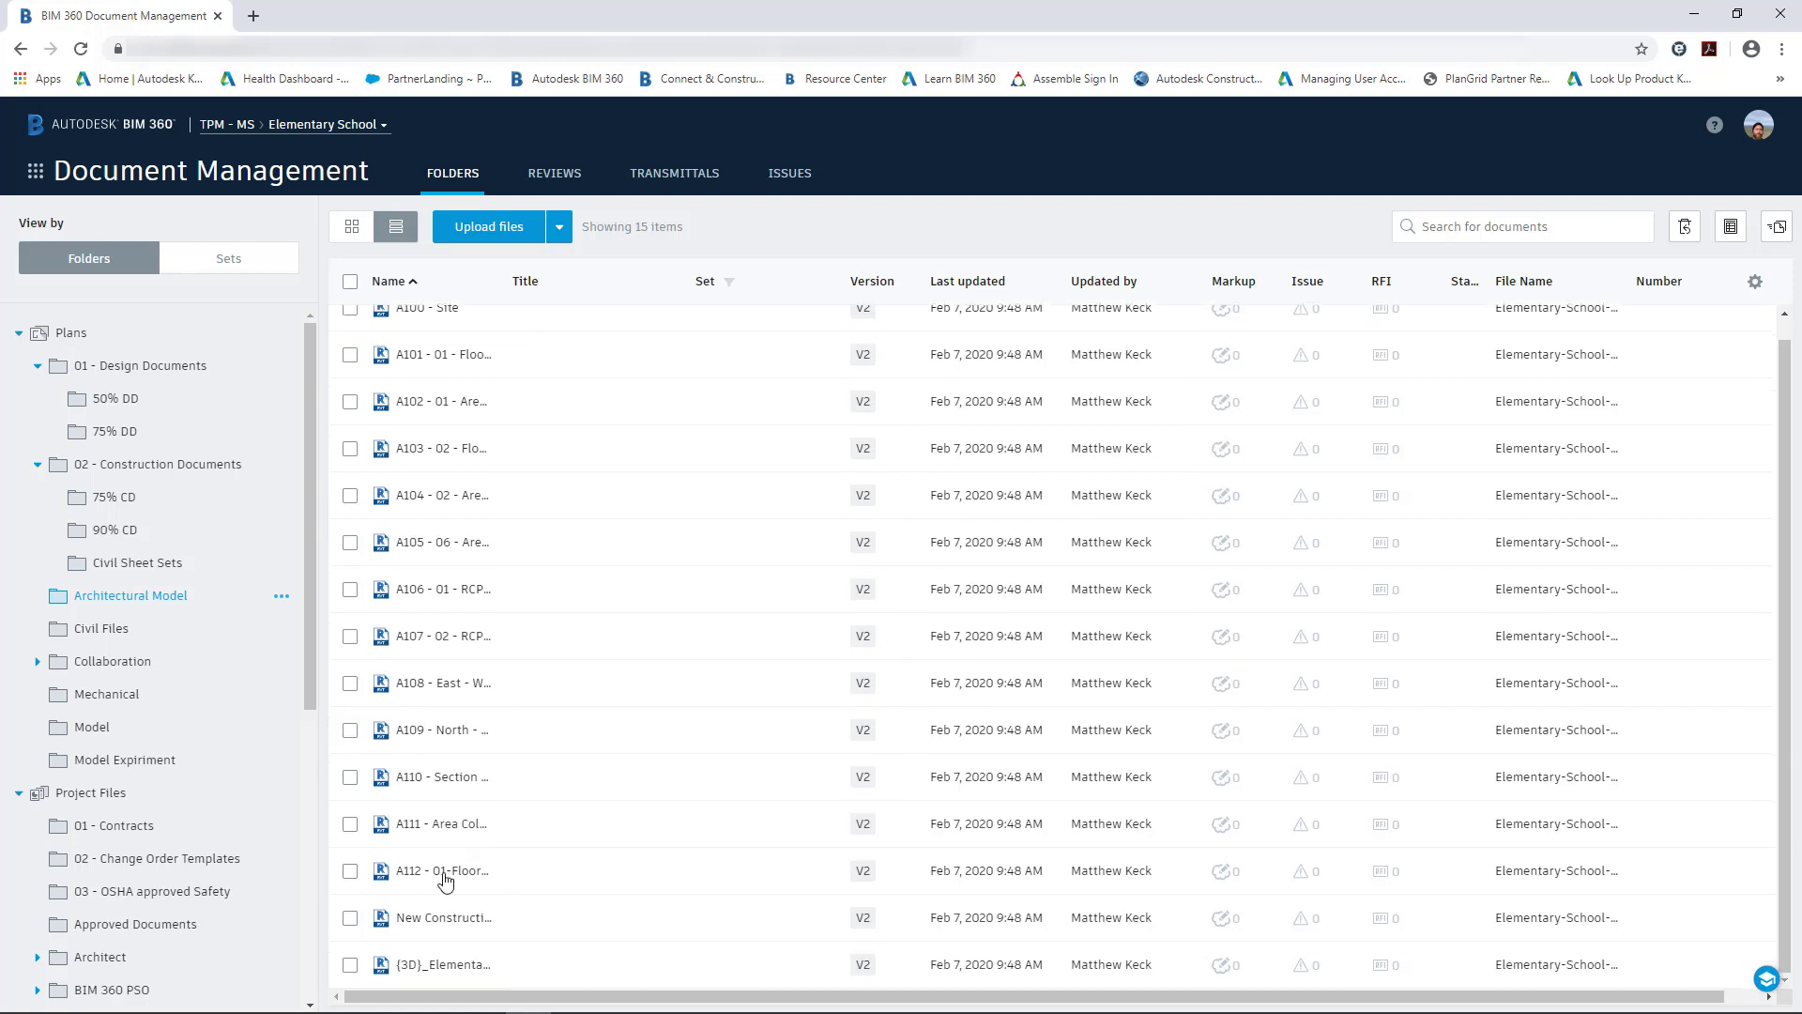
- Assign all Architectural Model files except the 3D view to a new set named '90% - DD'
{"action": "left_click", "coordinate": [349, 283]}
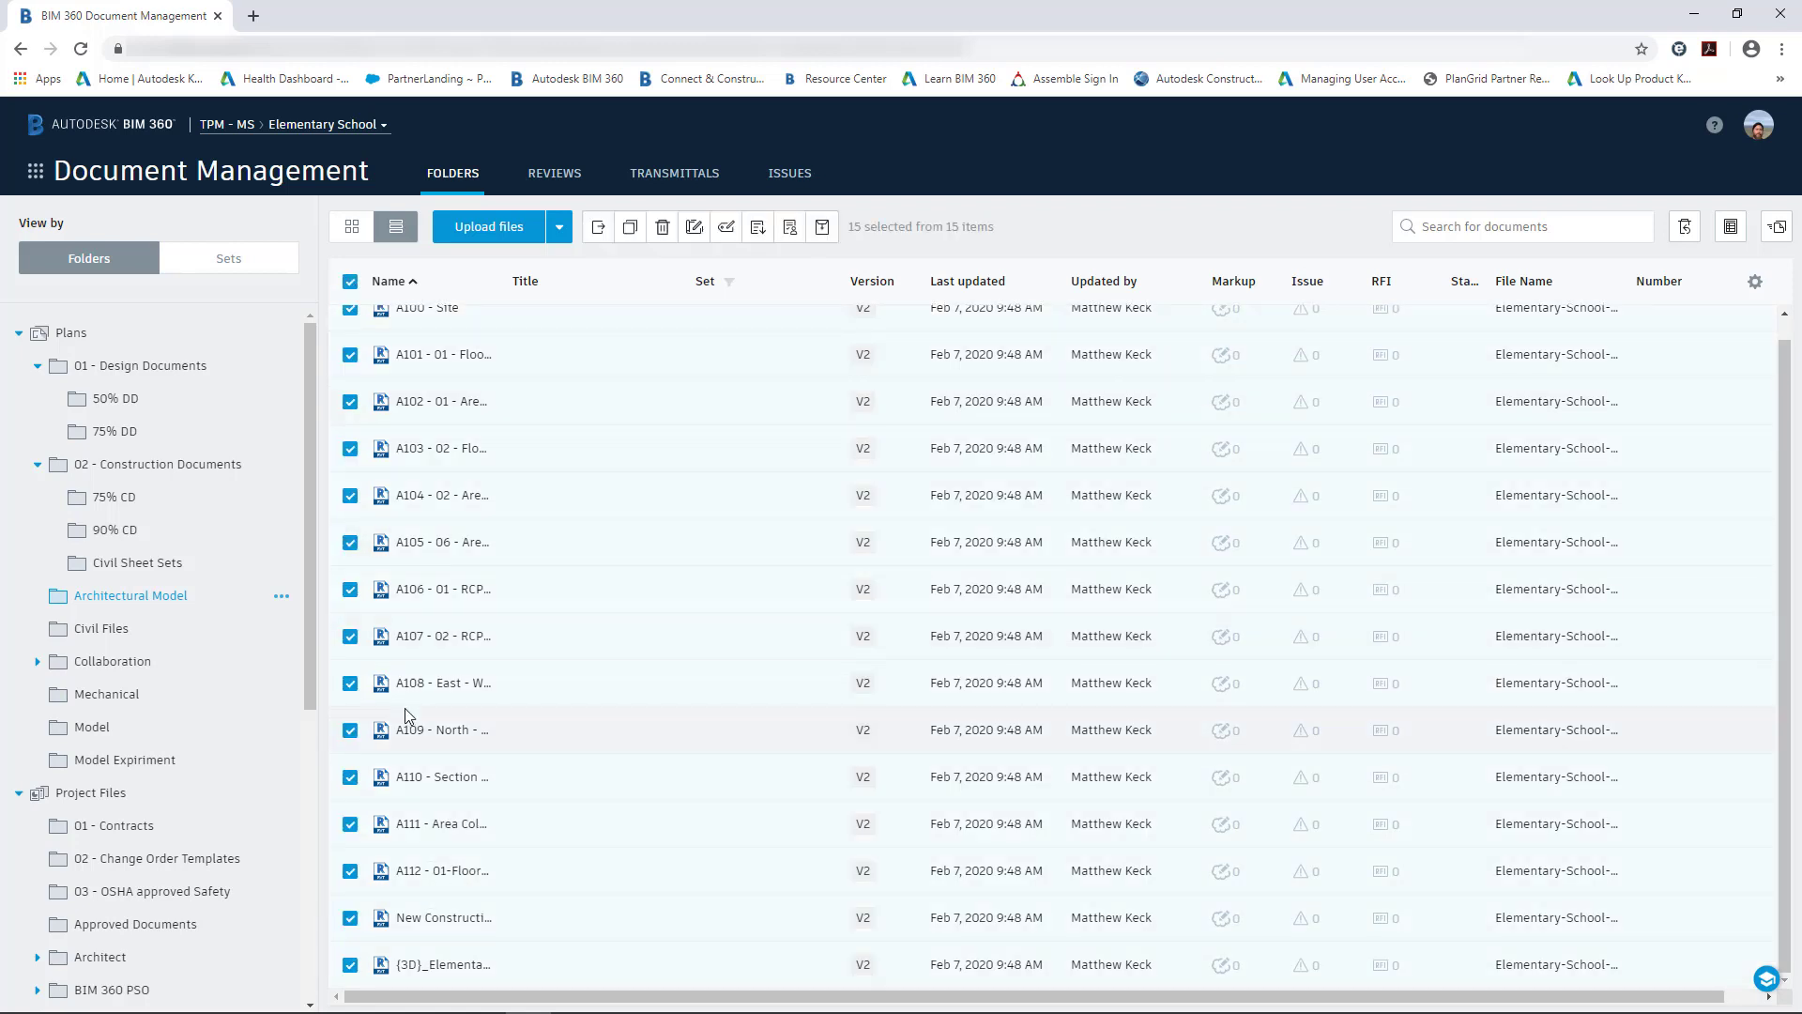
{"action": "left_click", "coordinate": [350, 965]}
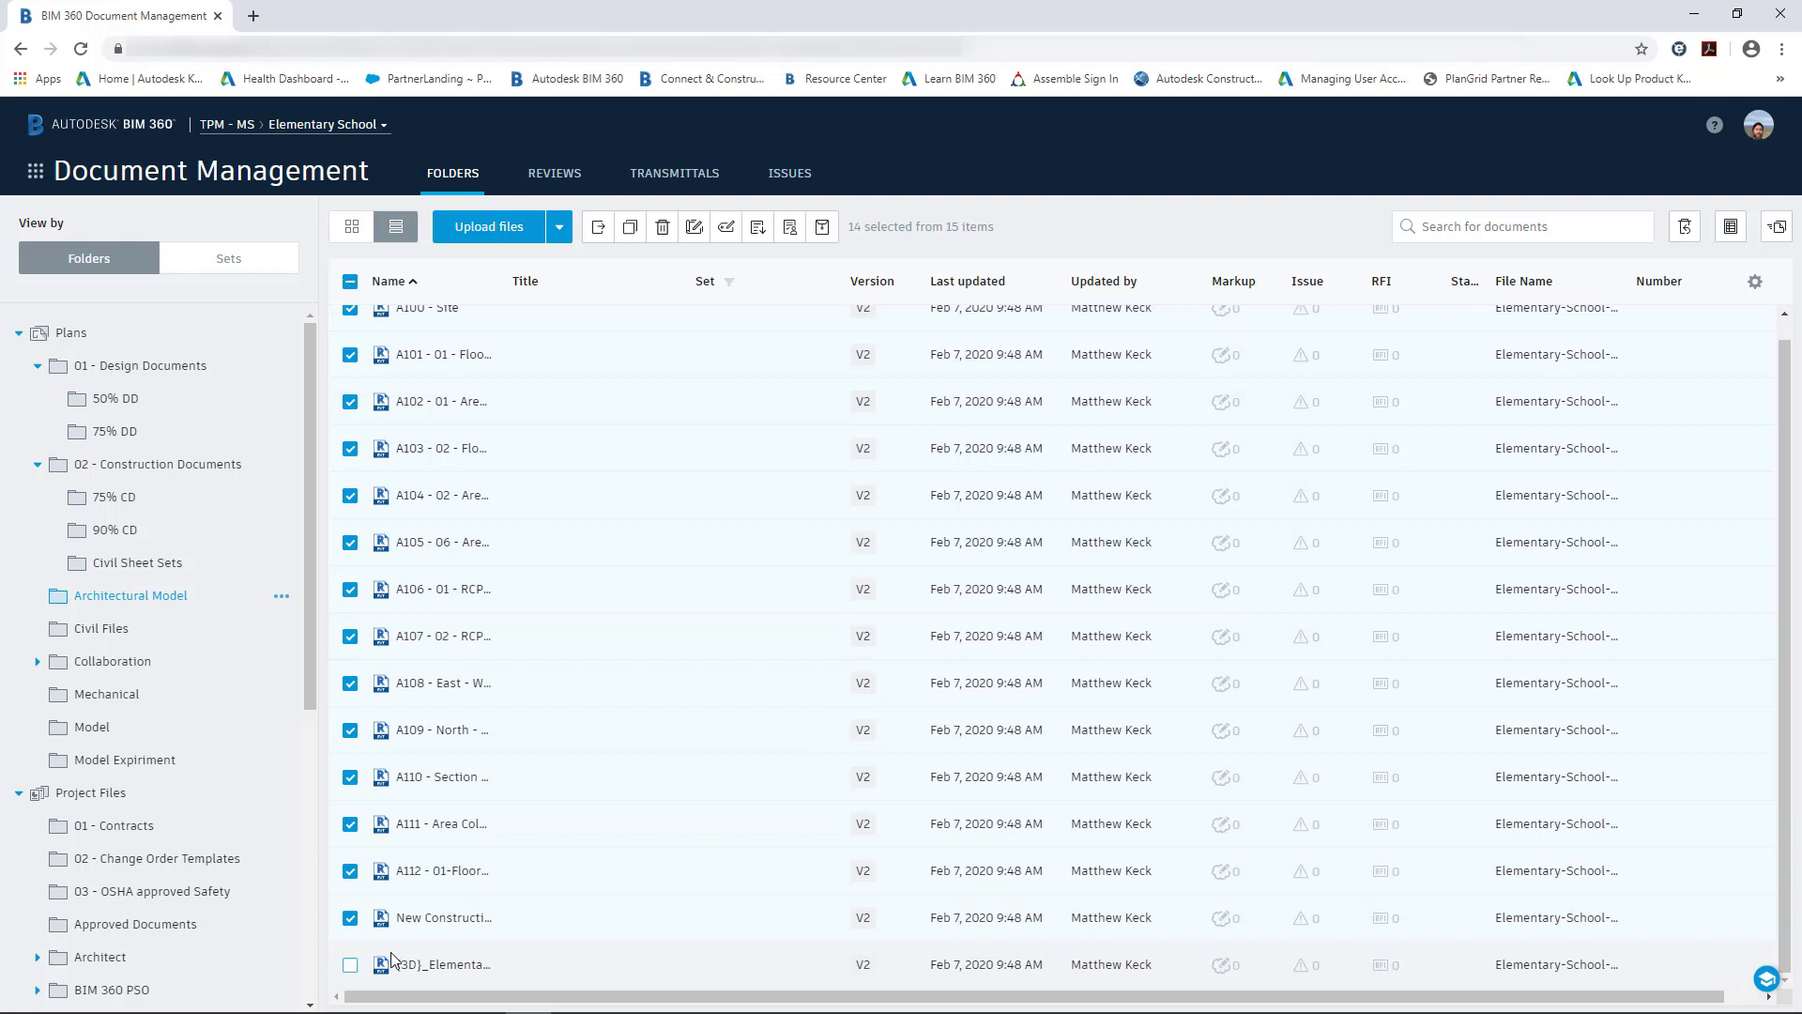
{"action": "left_click", "coordinate": [695, 229]}
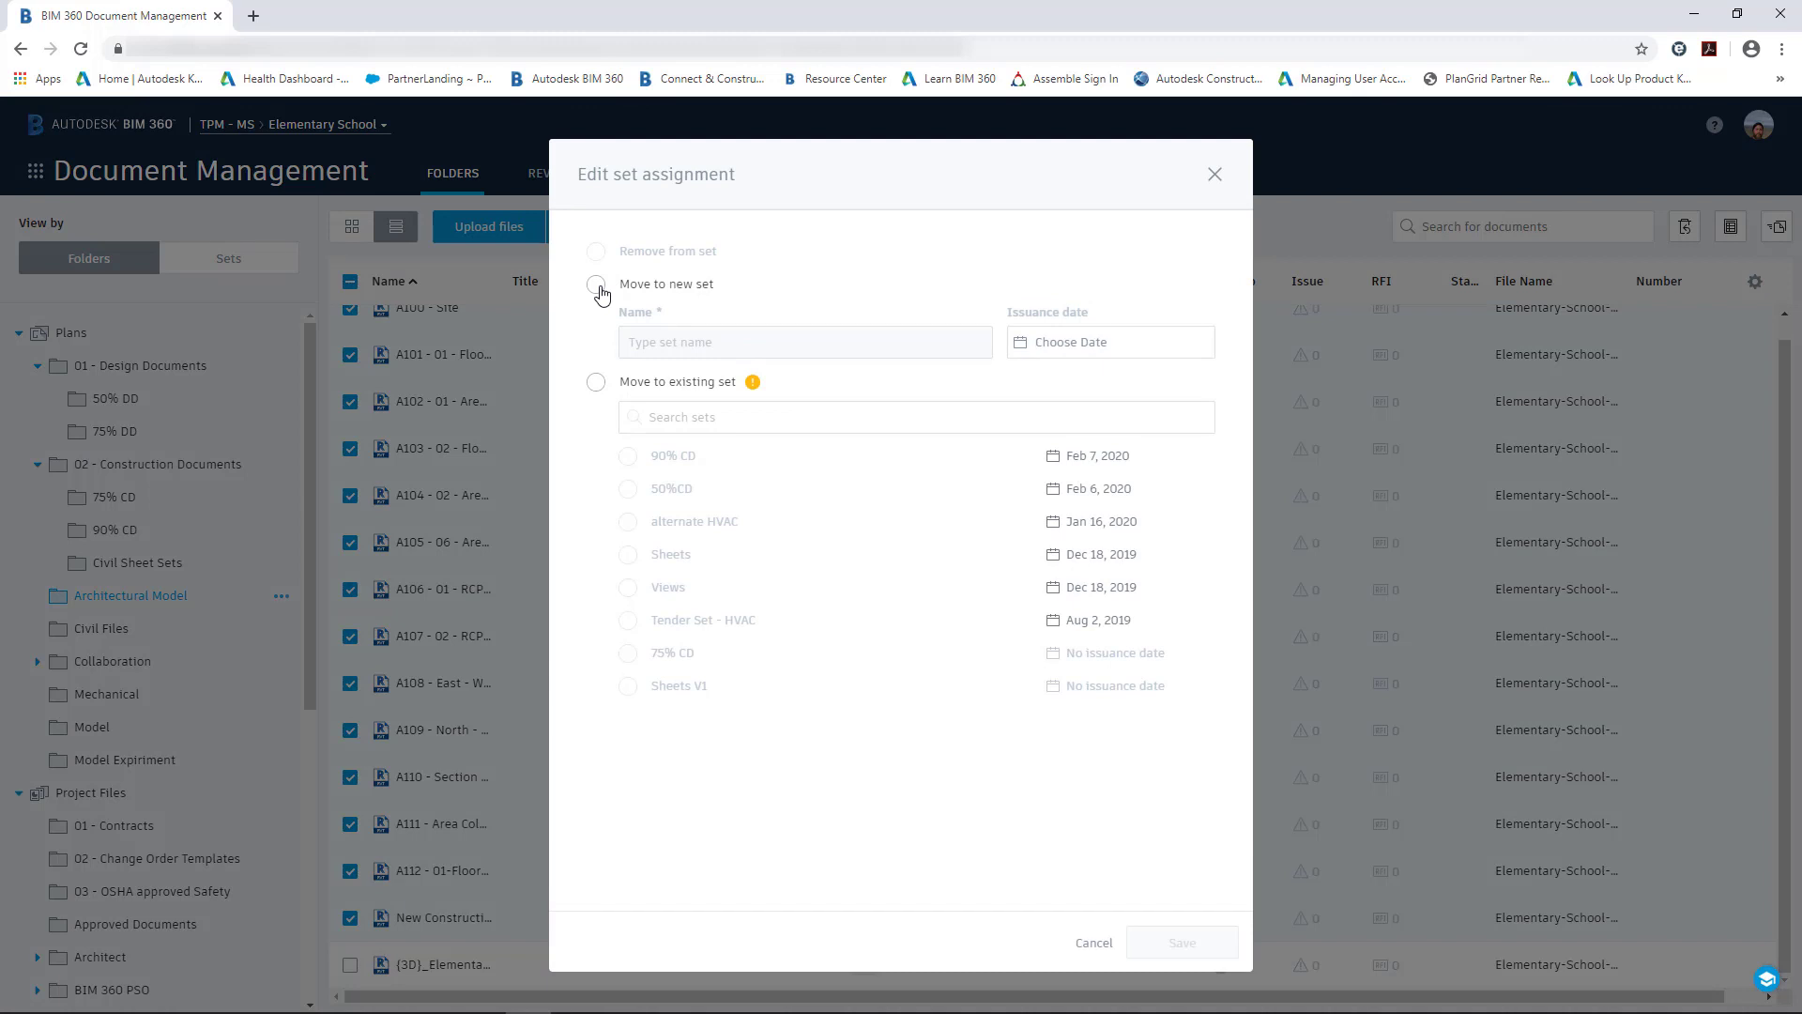
{"action": "left_click", "coordinate": [597, 285]}
{"action": "type", "text": "90"}
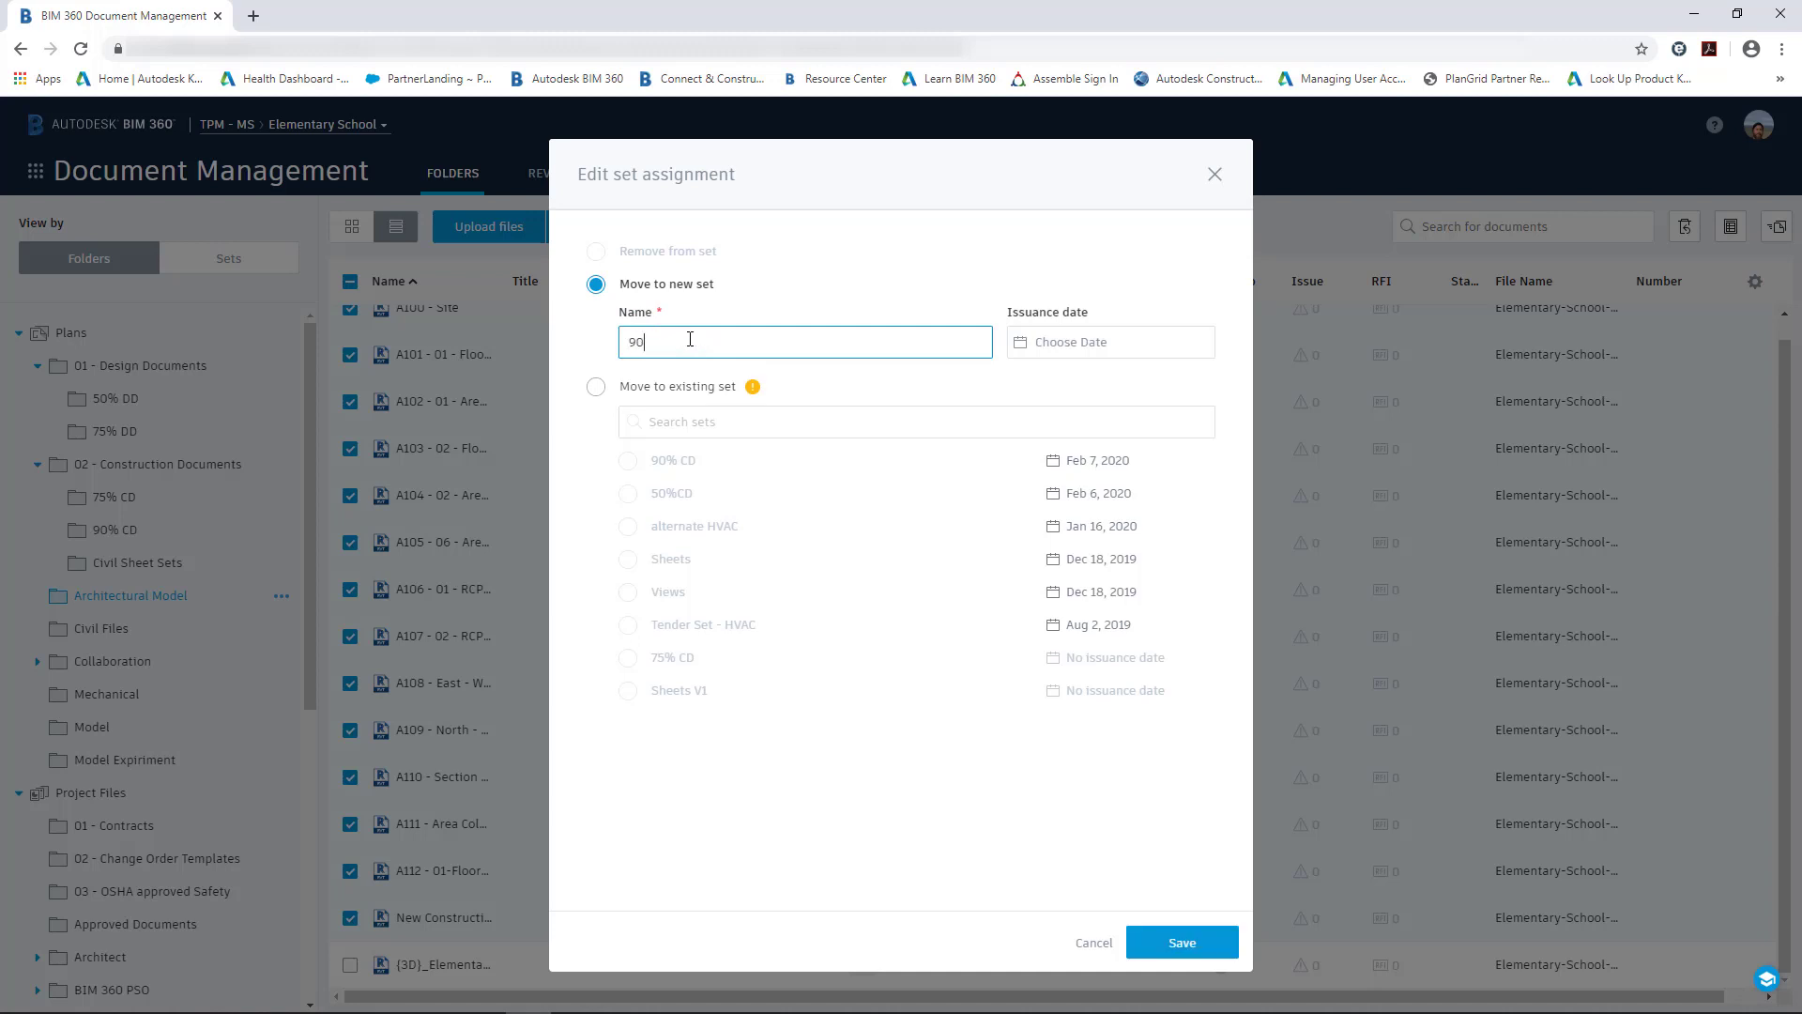
{"action": "type", "text": "% - DD"}
{"action": "left_click", "coordinate": [1188, 942]}
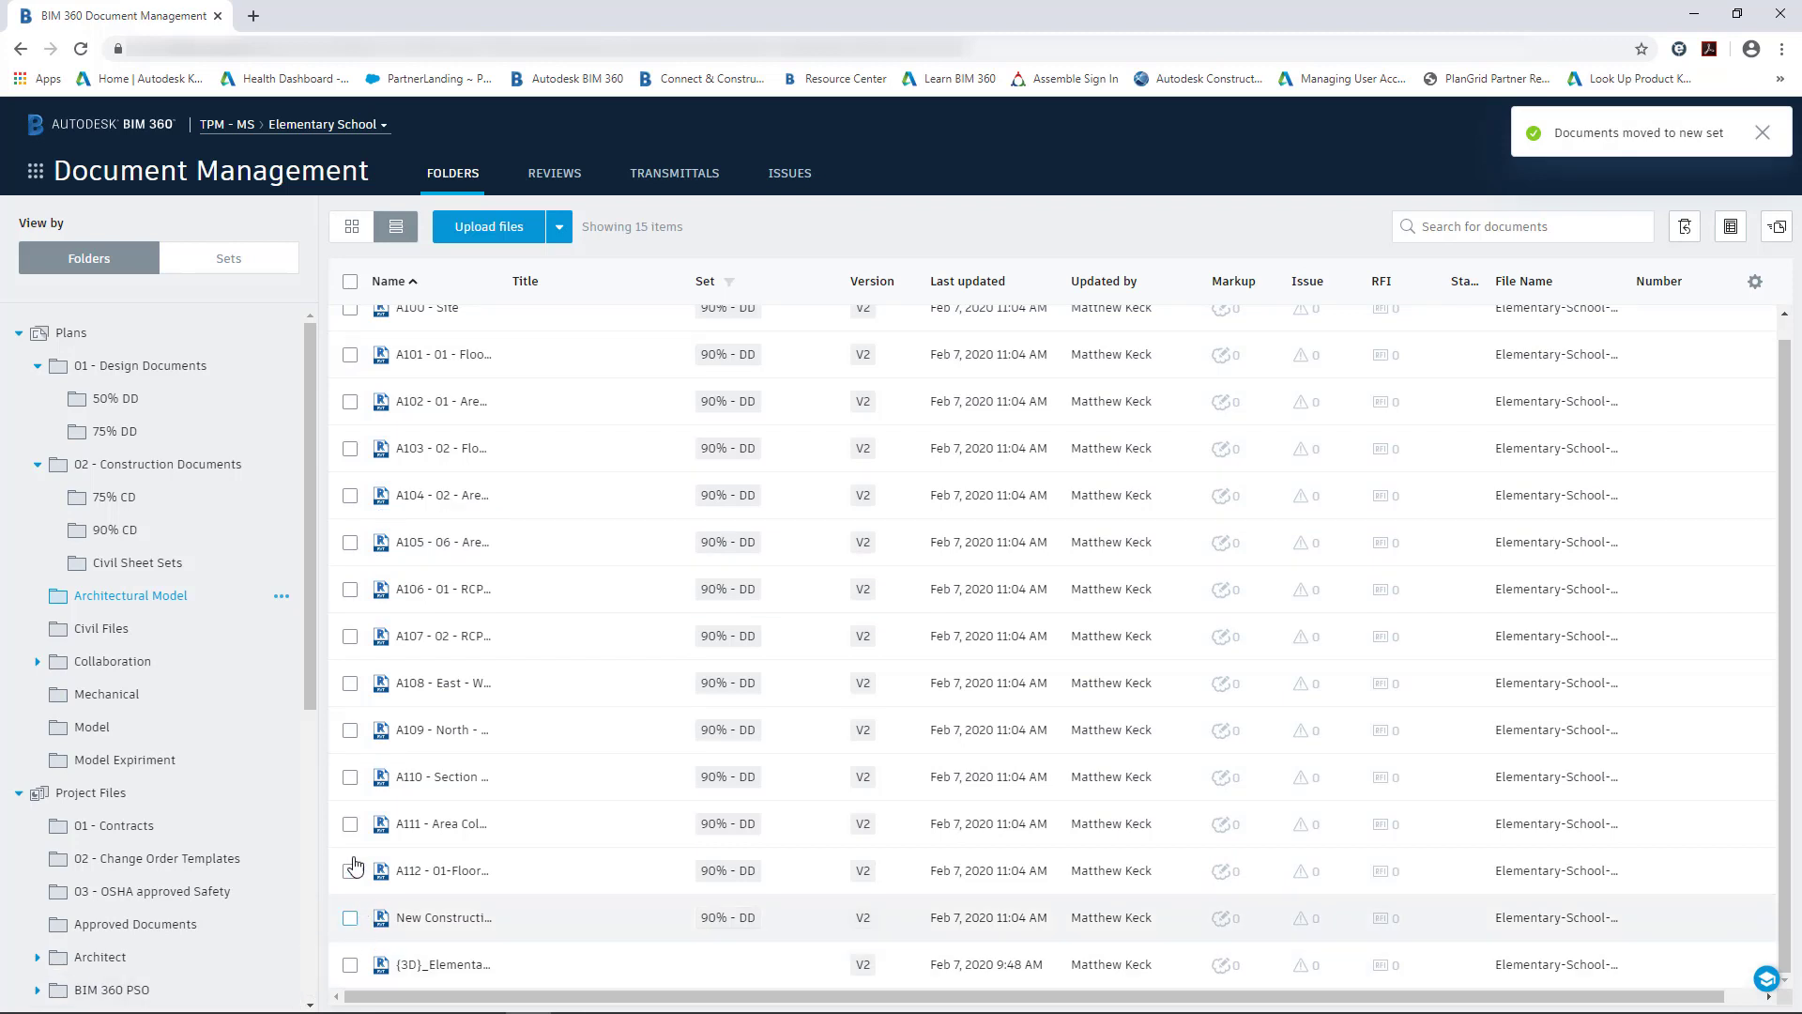
- Move the 13 sheets A100–A112 into 01 - Design Documents > 90% DD
{"action": "left_click", "coordinate": [351, 284]}
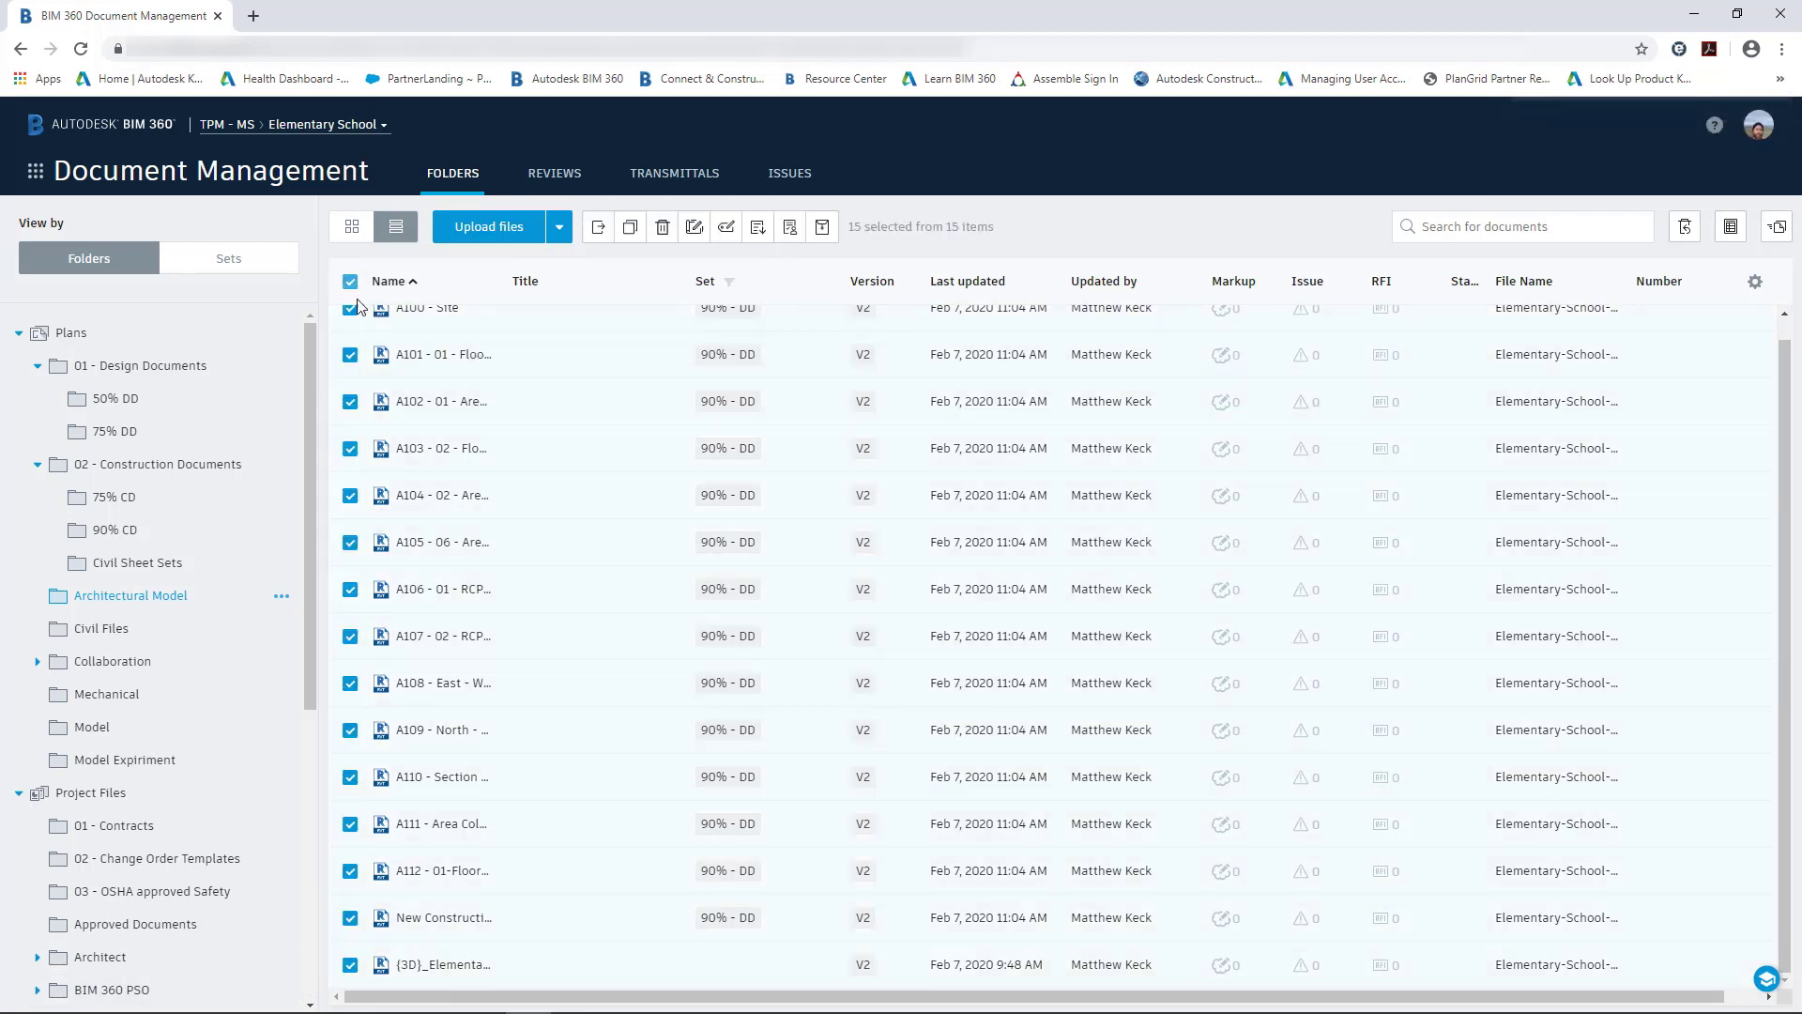
{"action": "left_click", "coordinate": [350, 920]}
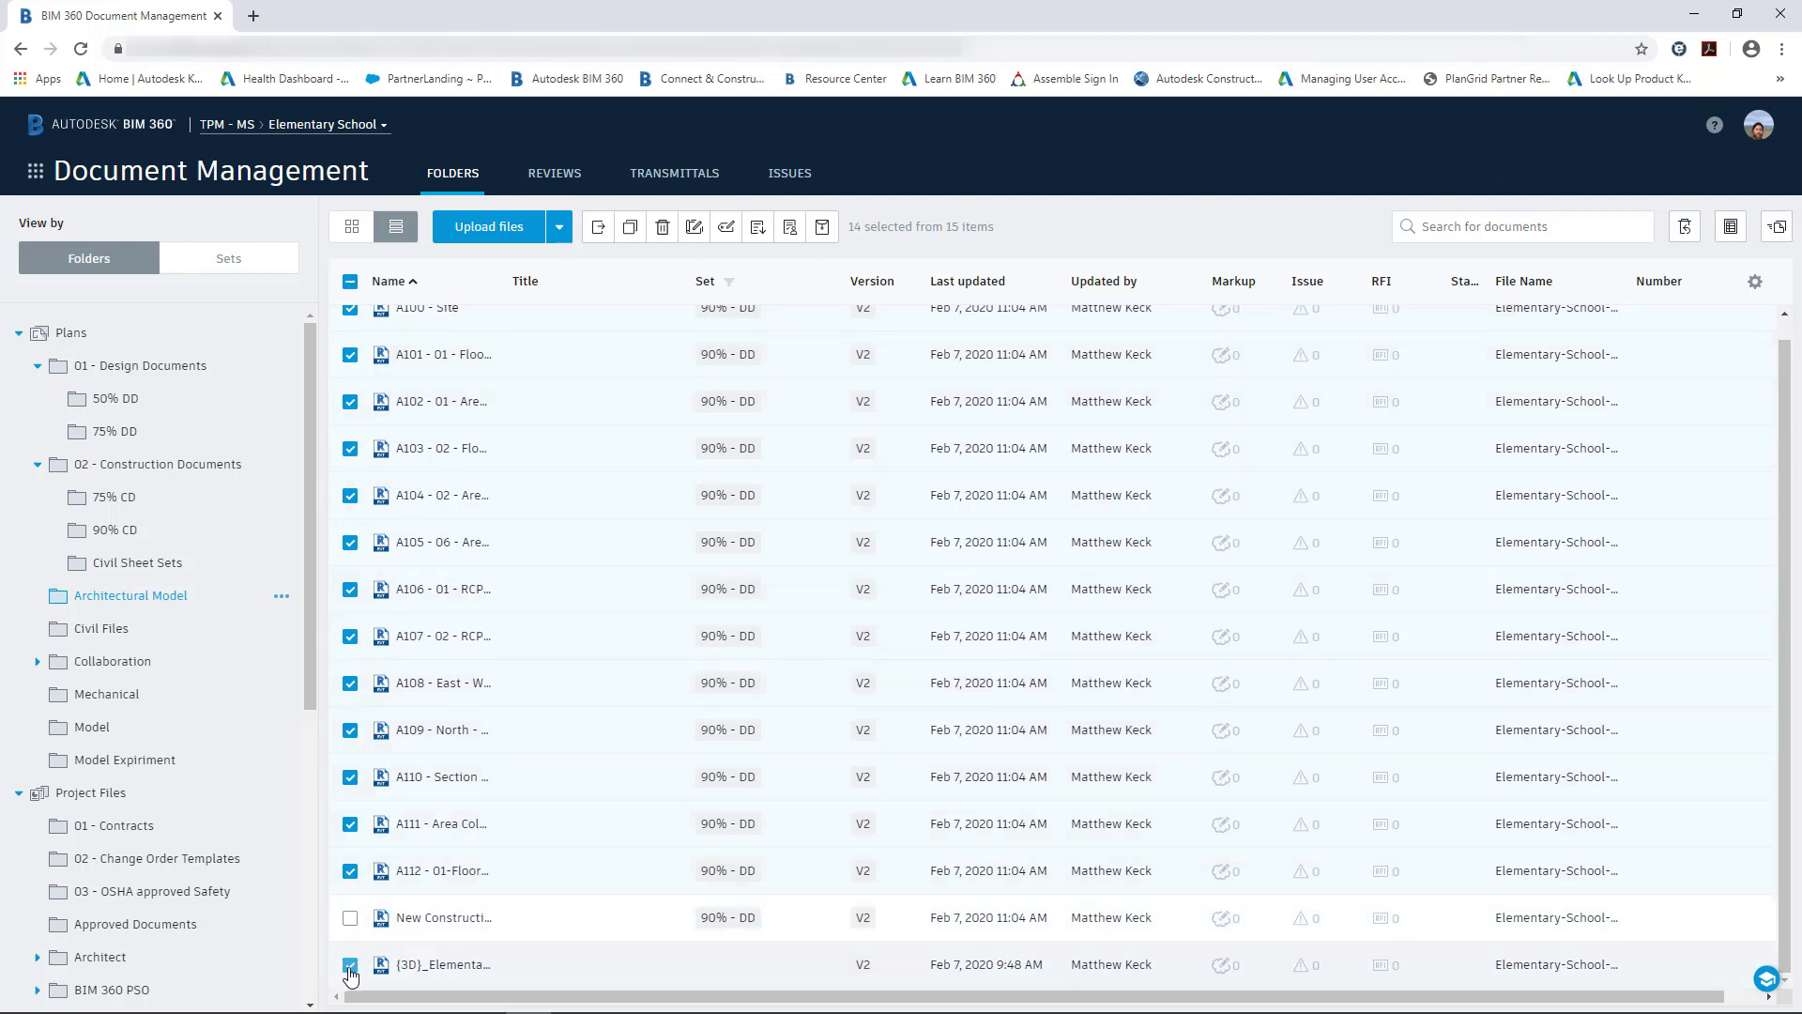
{"action": "left_click", "coordinate": [349, 966]}
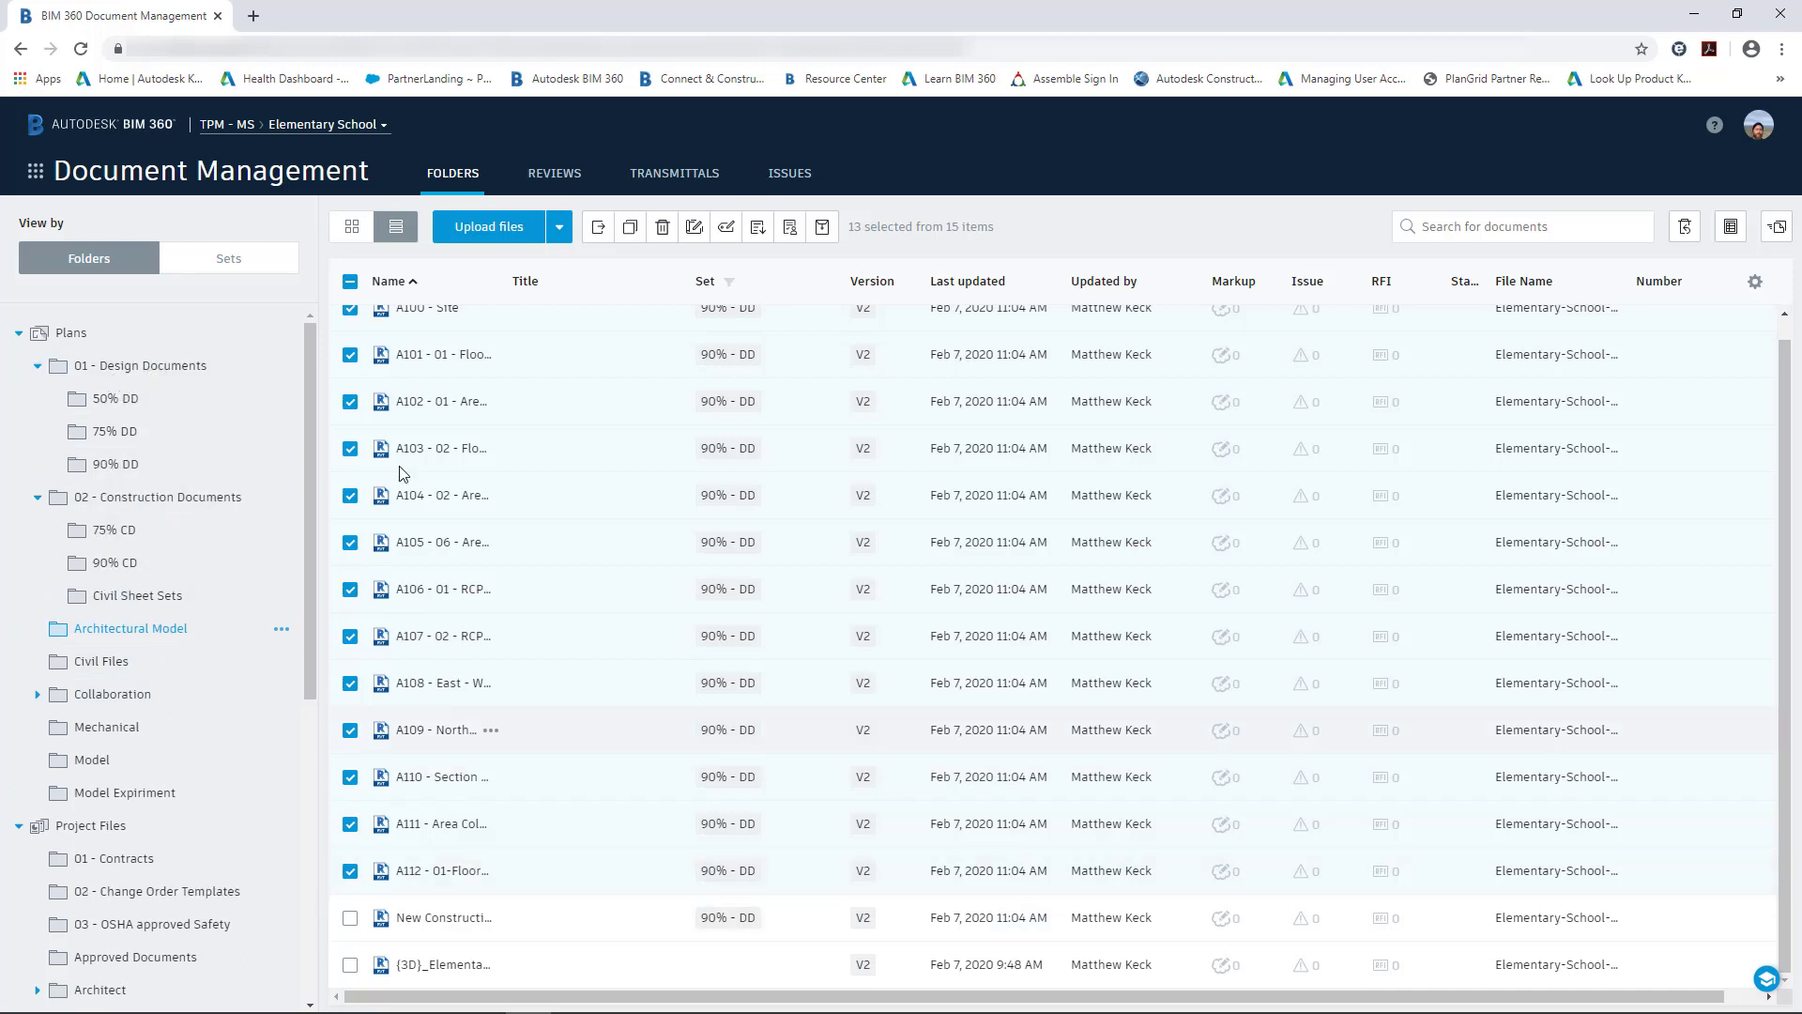
{"action": "scroll", "coordinate": [464, 549], "scroll_direction": "up", "scroll_amount": 1}
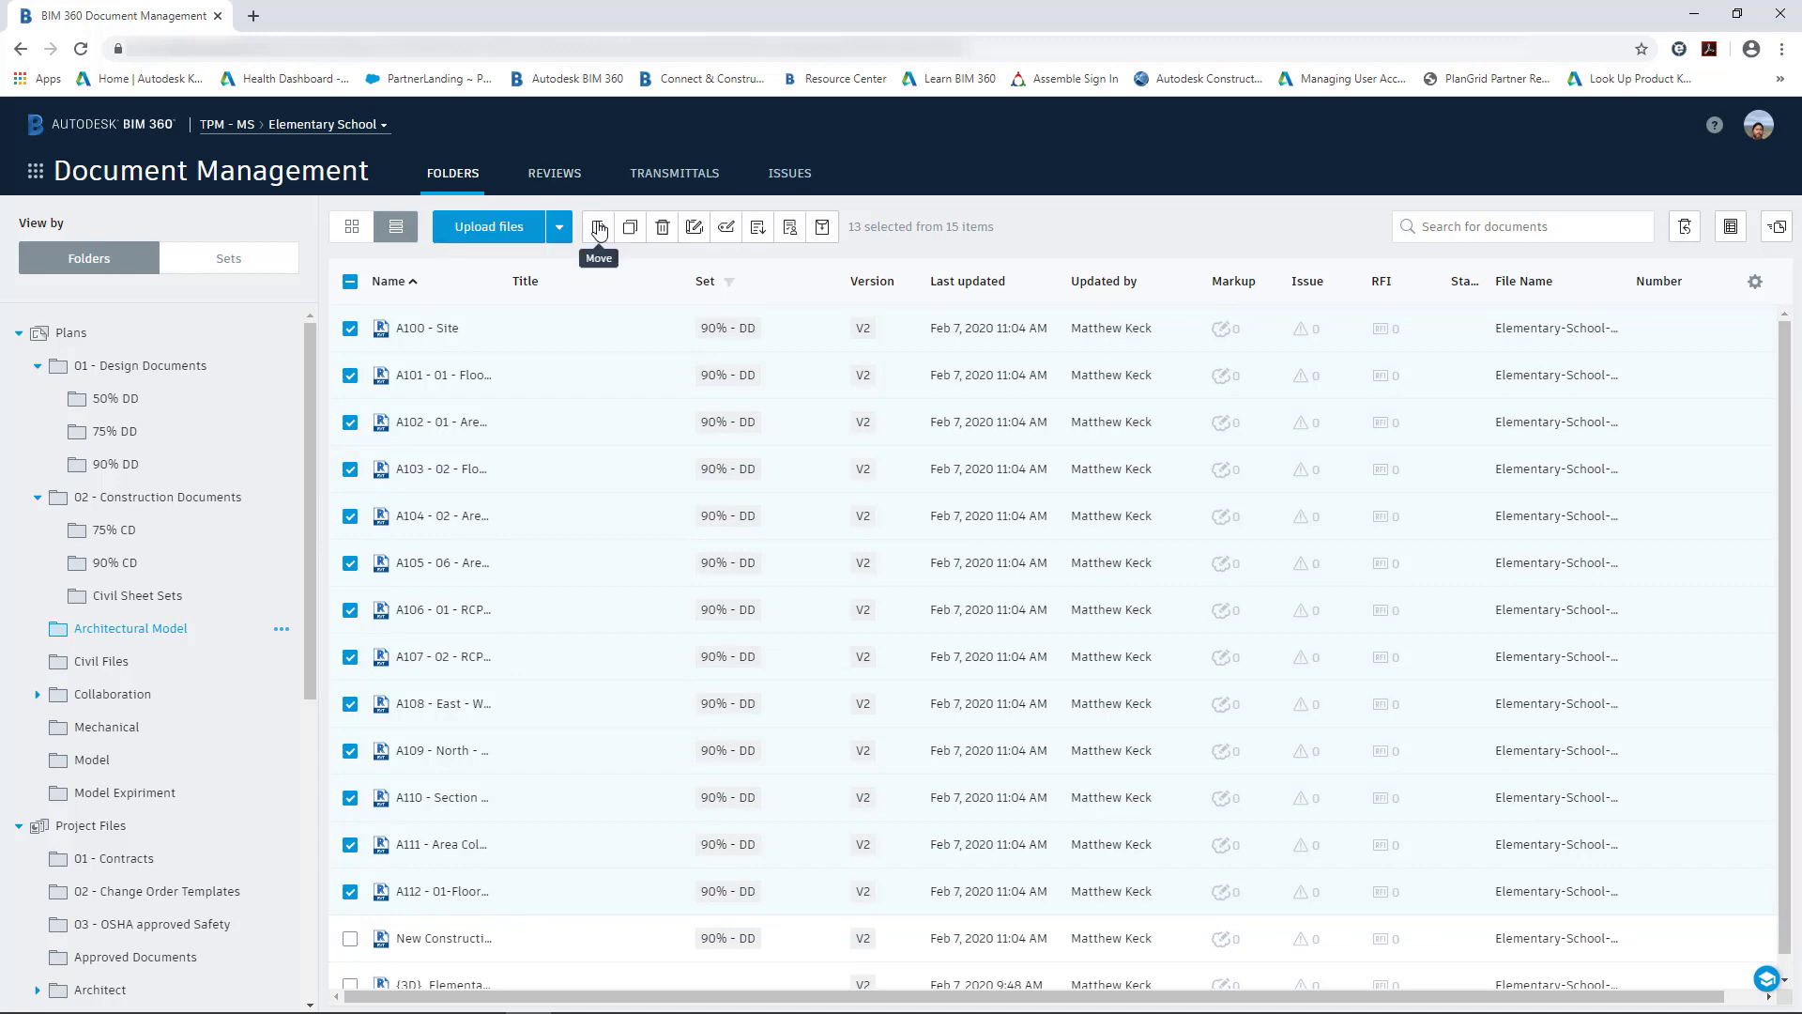
{"action": "left_click", "coordinate": [598, 228]}
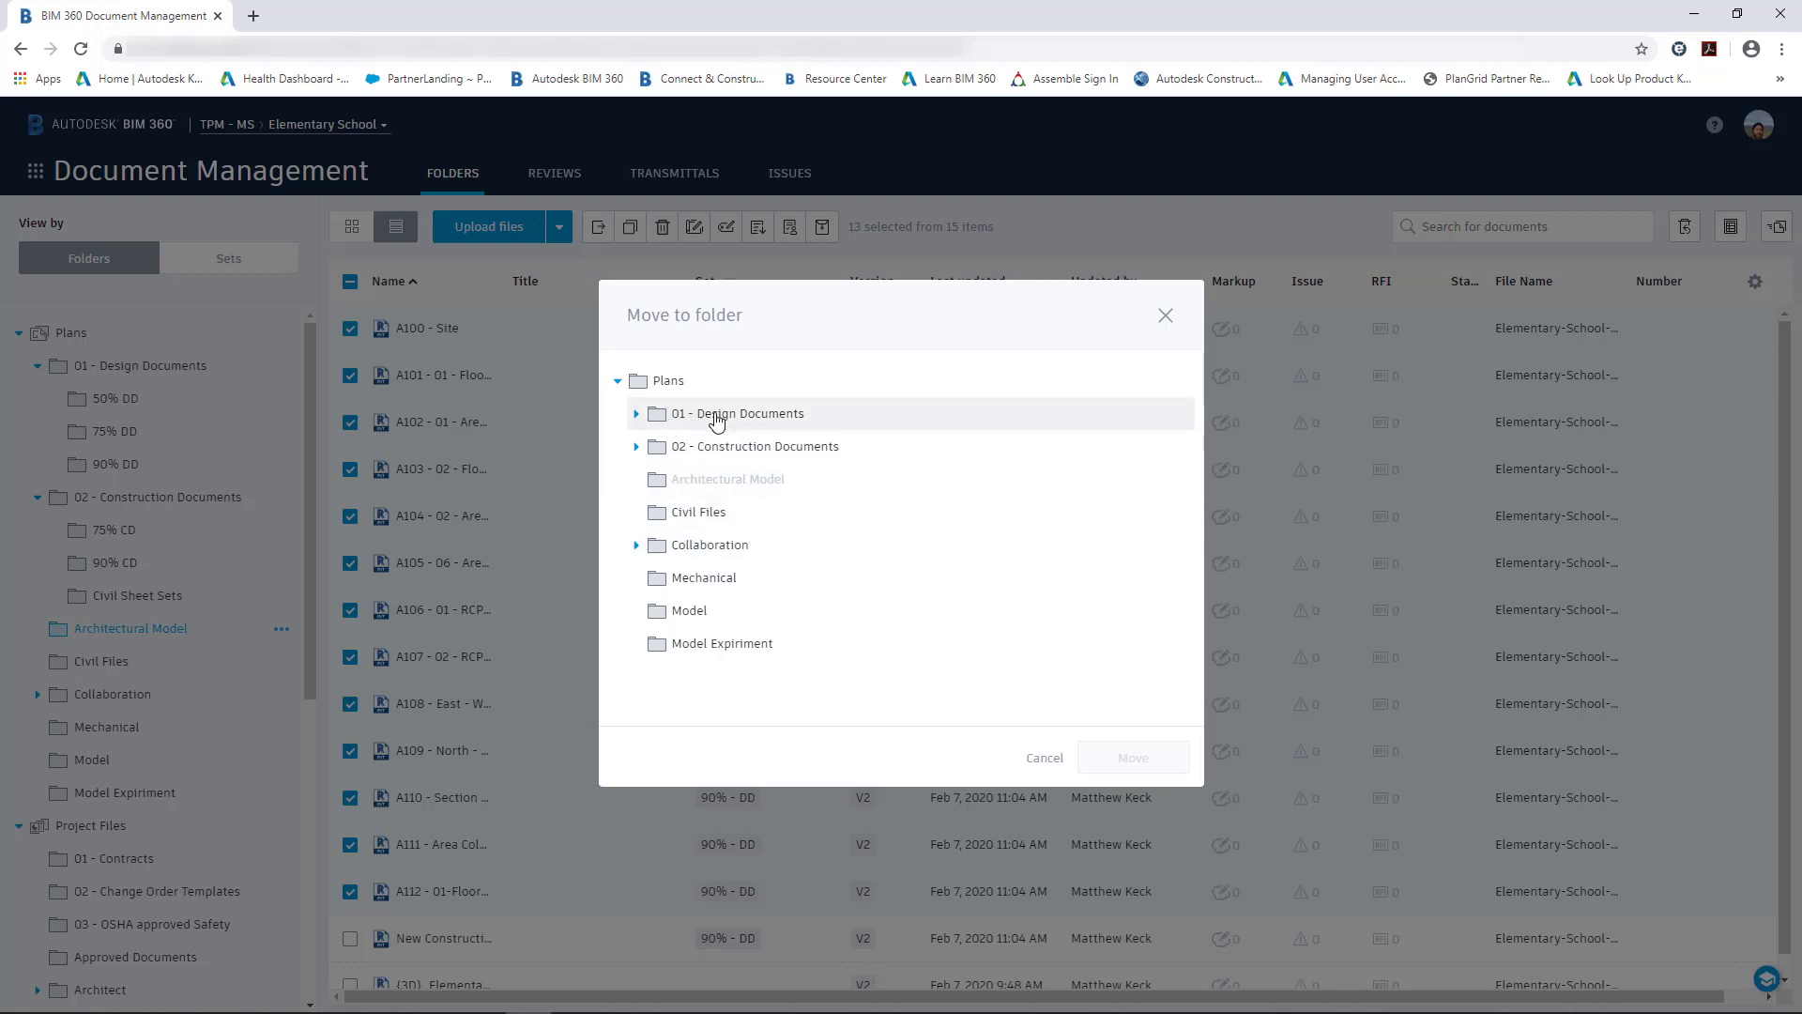
{"action": "left_click", "coordinate": [734, 426]}
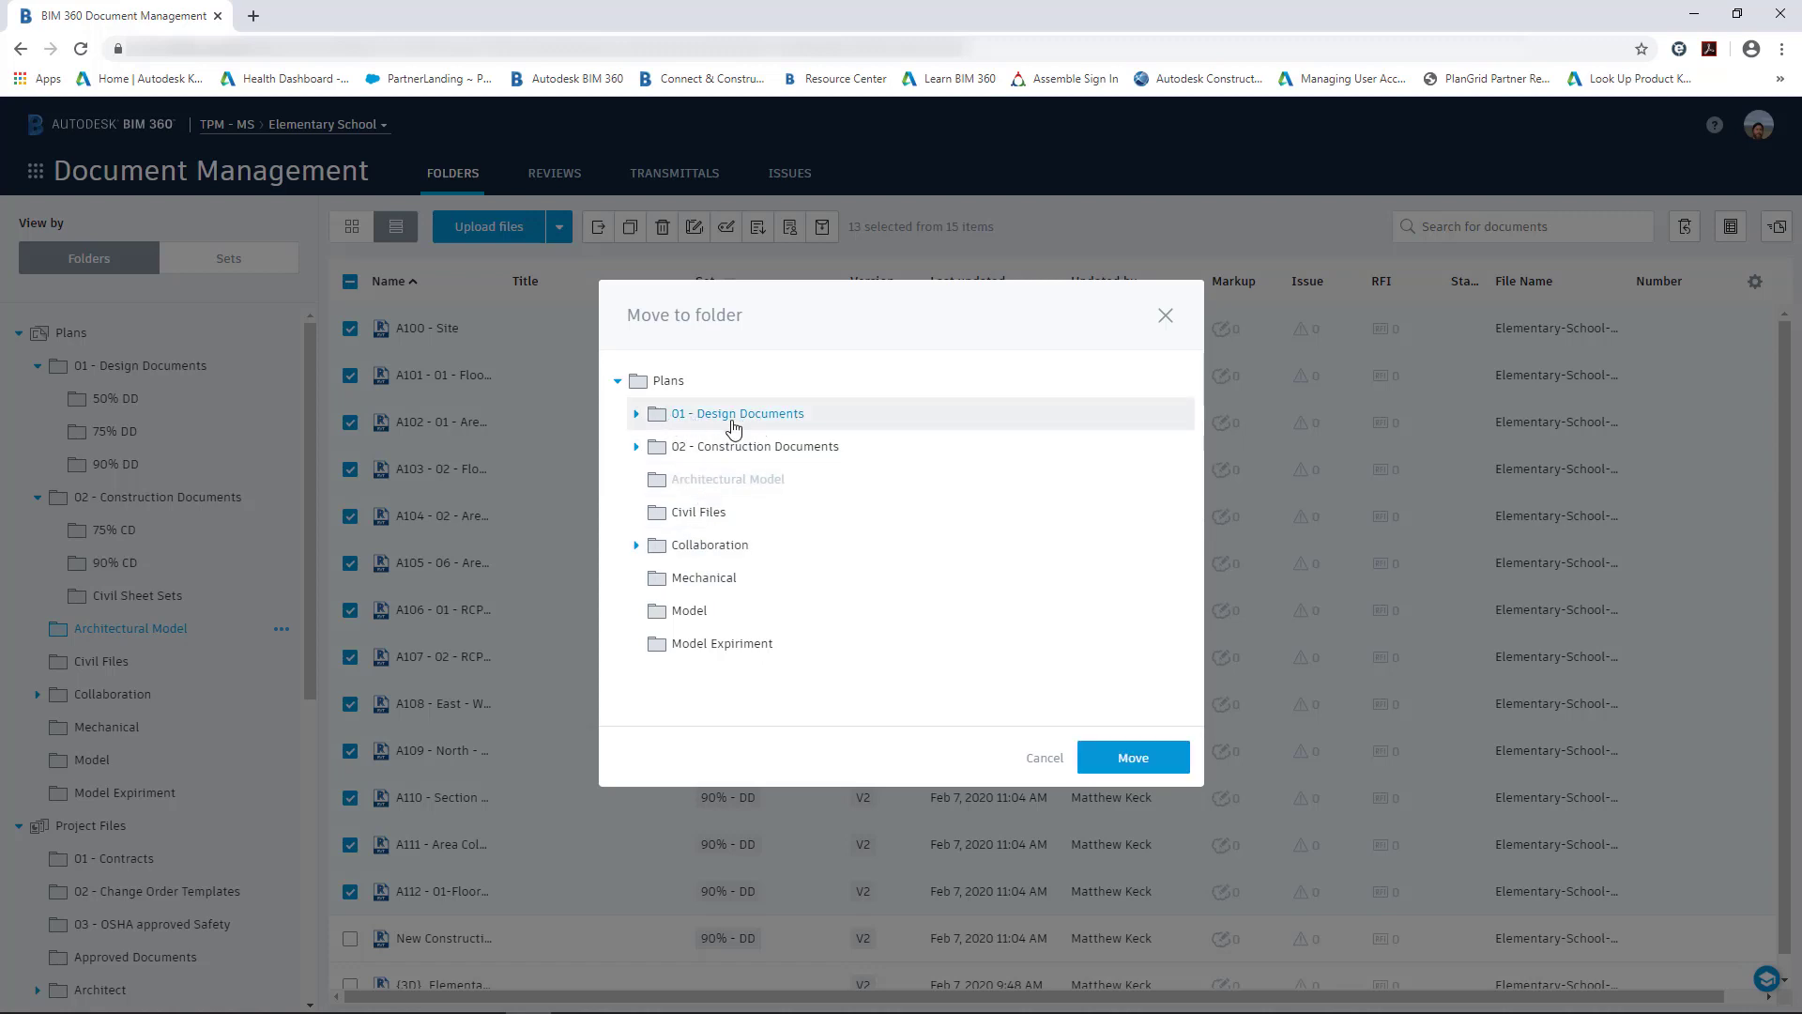
{"action": "left_click", "coordinate": [636, 414]}
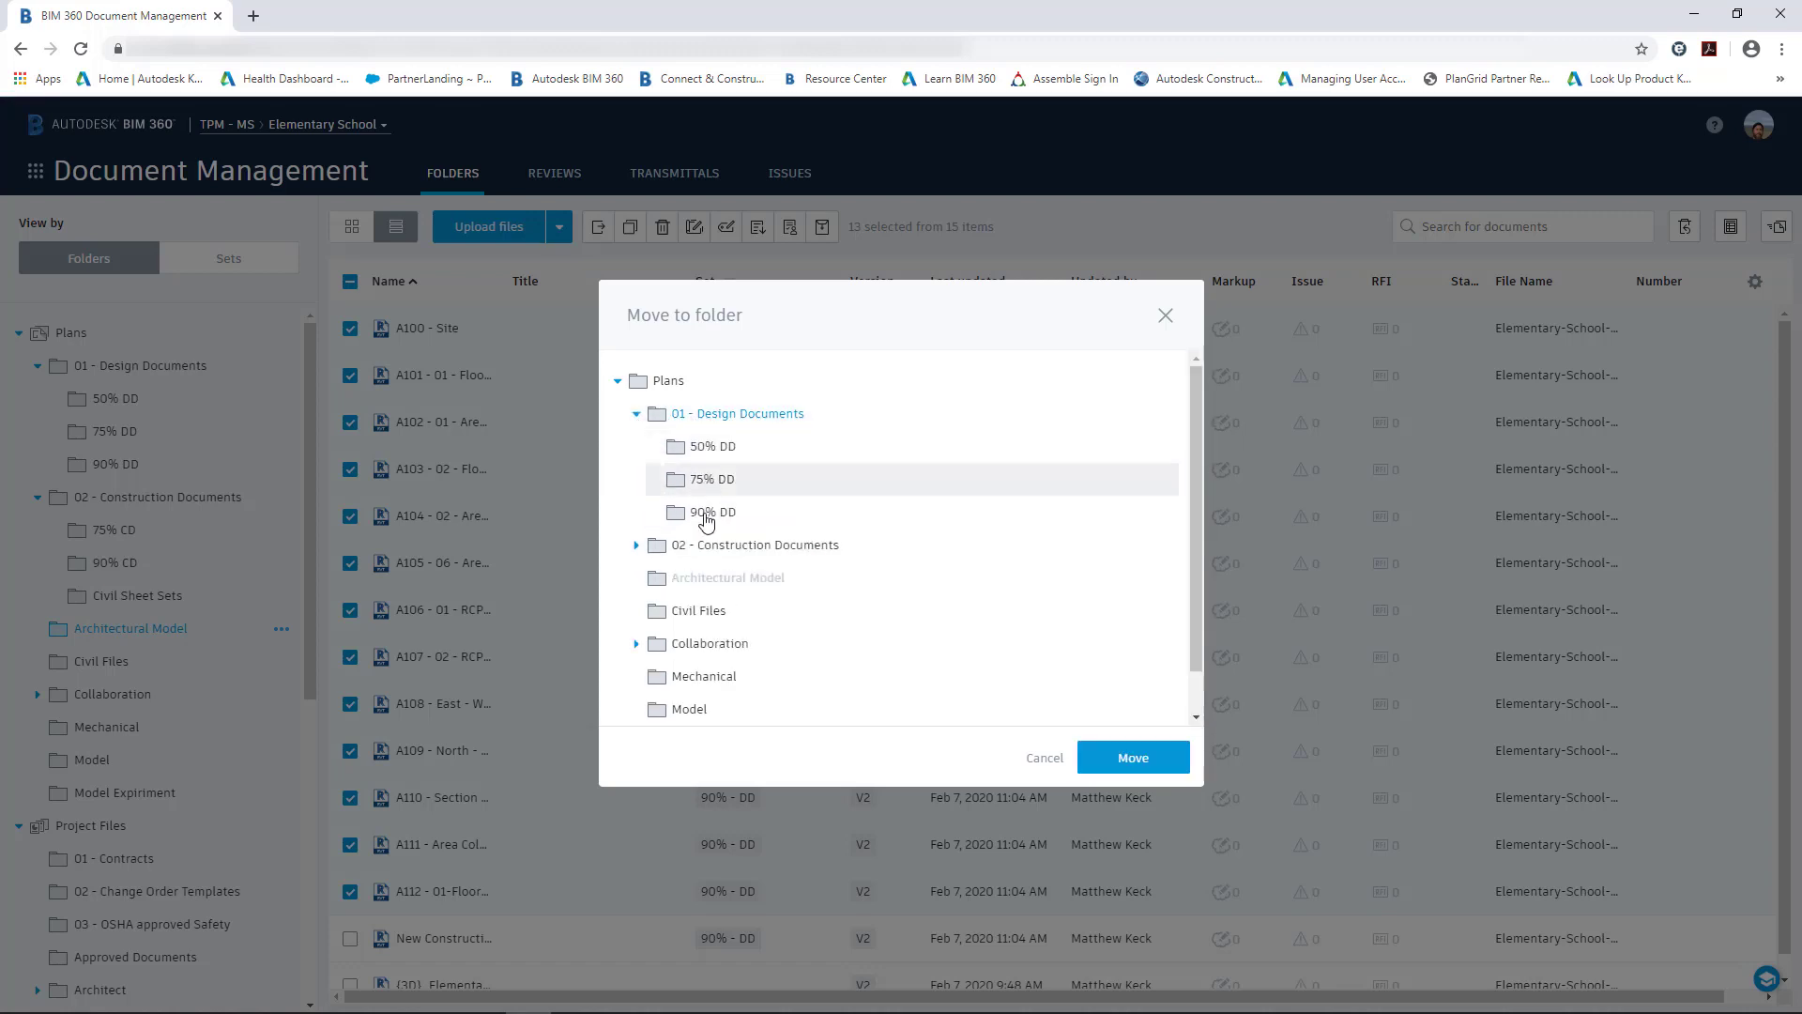
{"action": "left_click", "coordinate": [710, 512]}
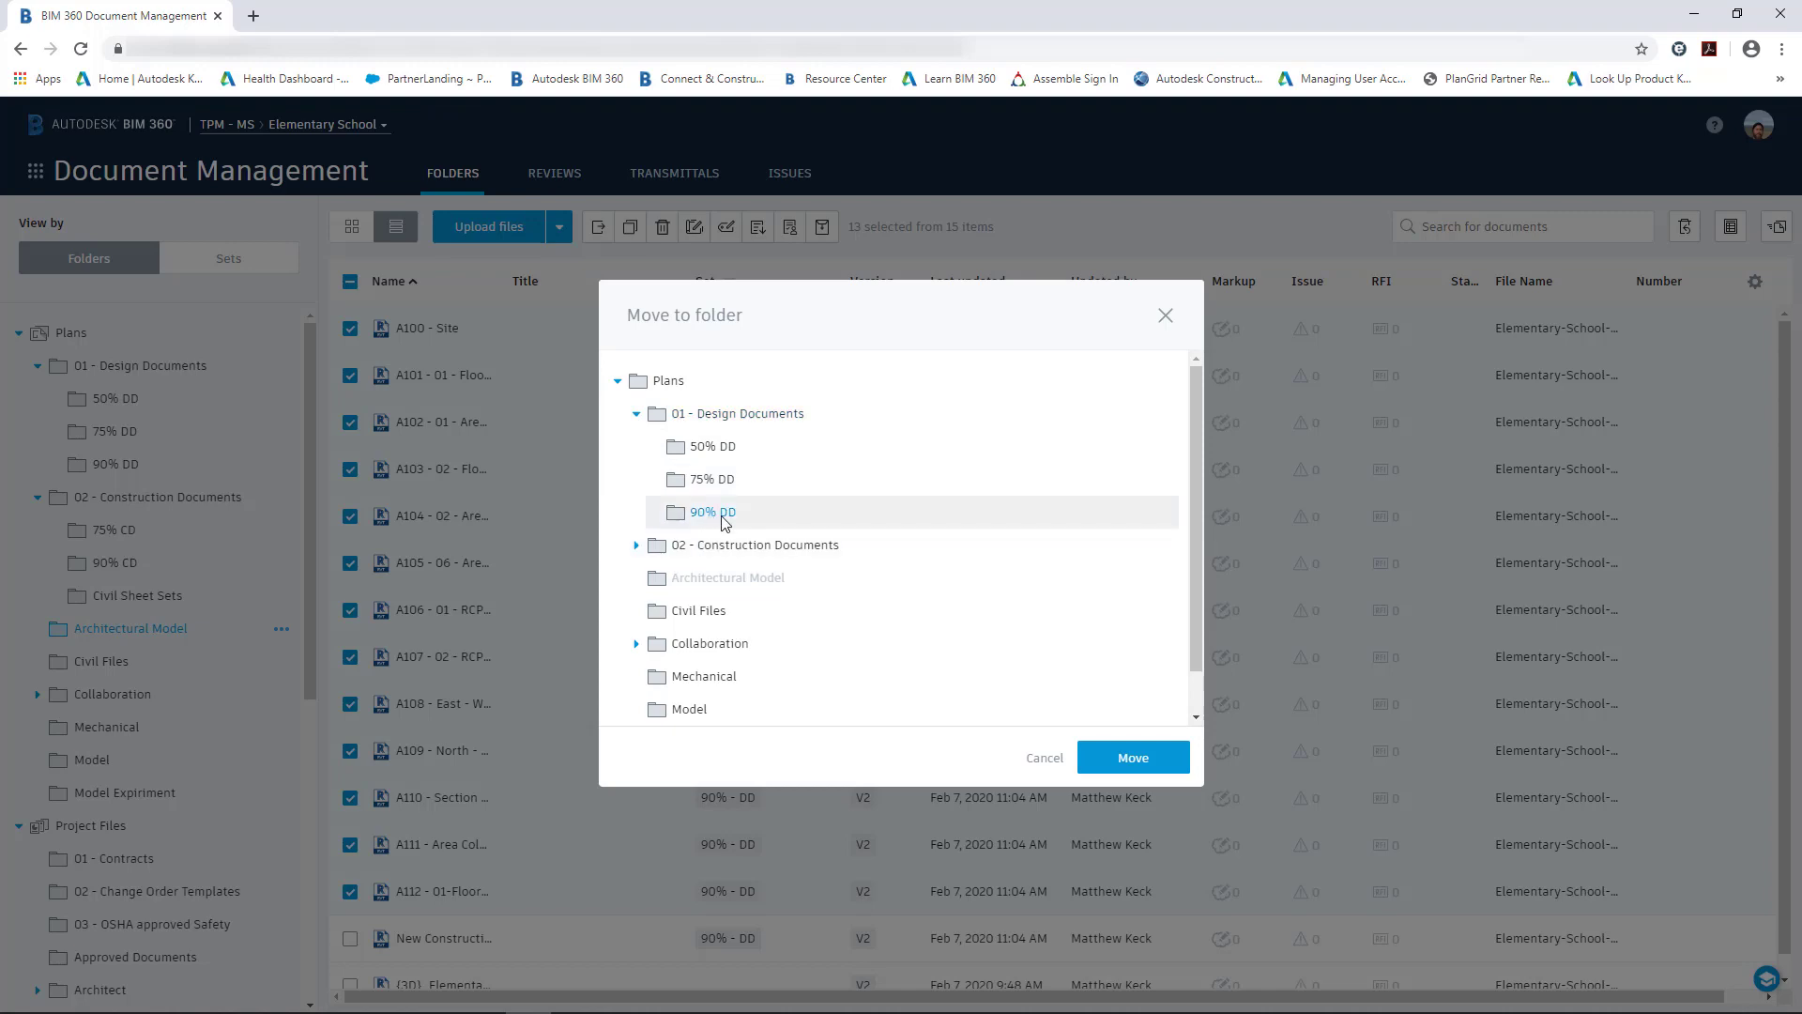
{"action": "left_click", "coordinate": [1122, 769]}
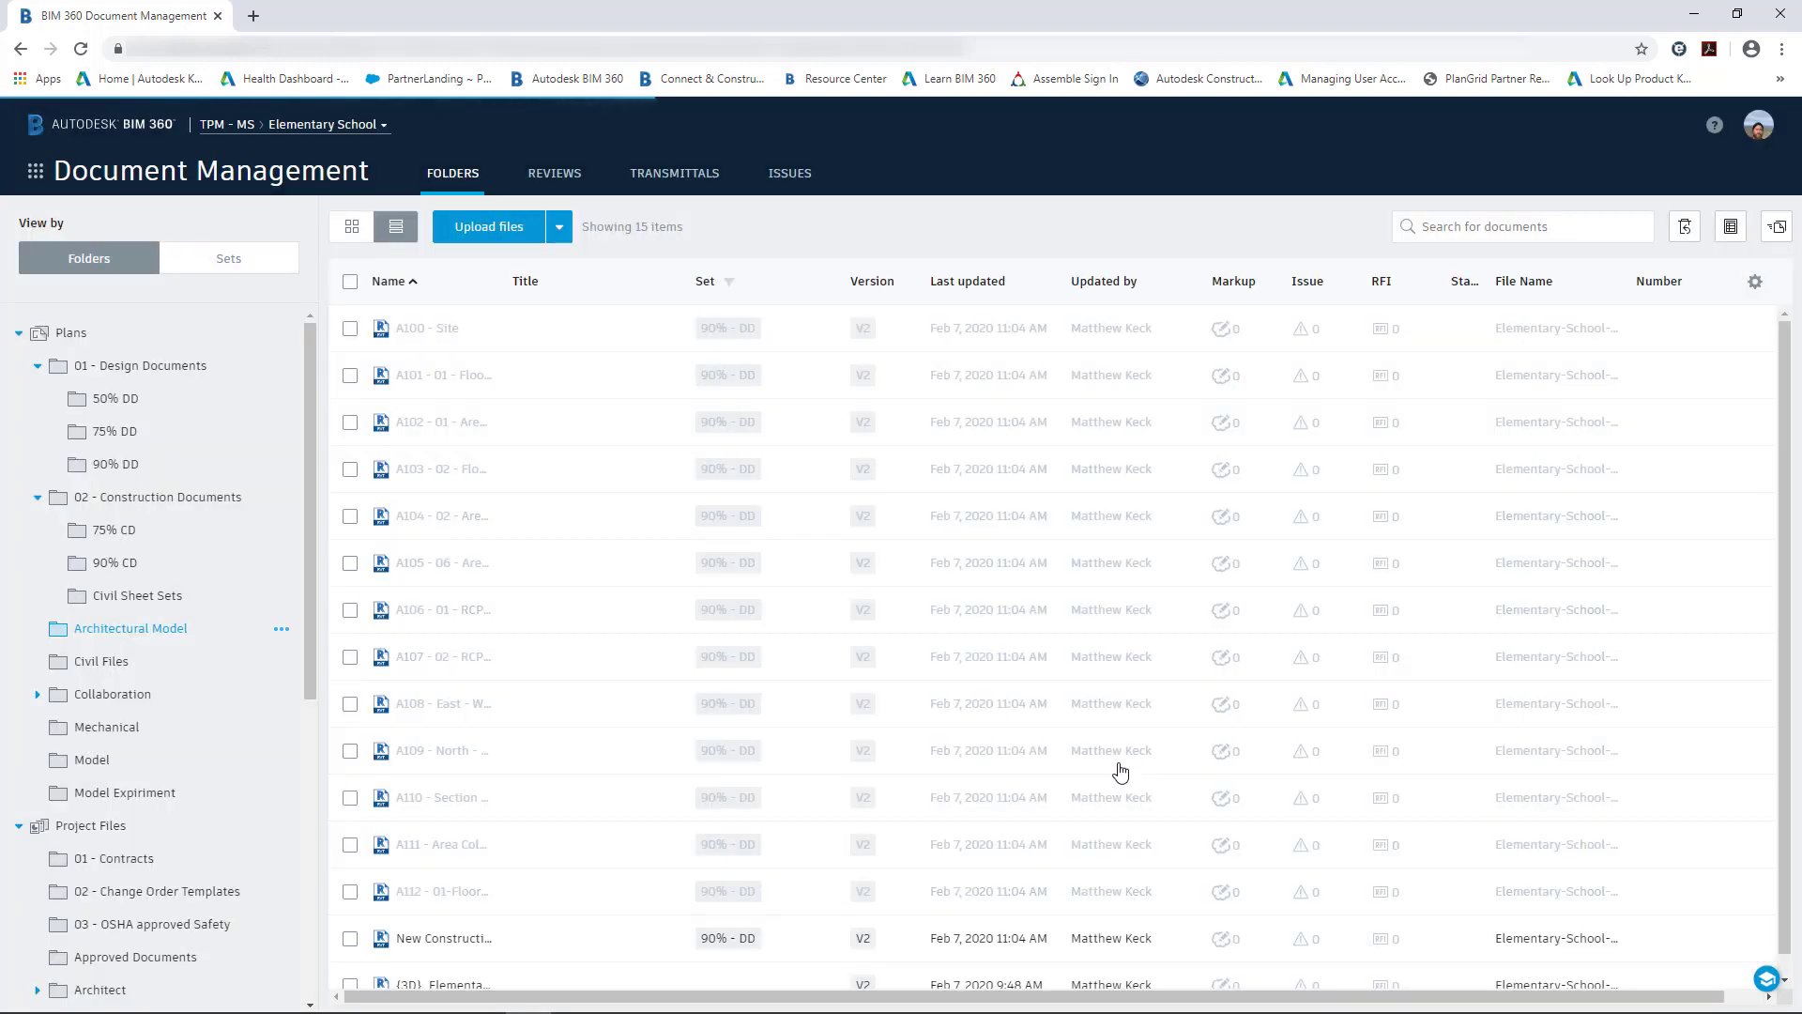